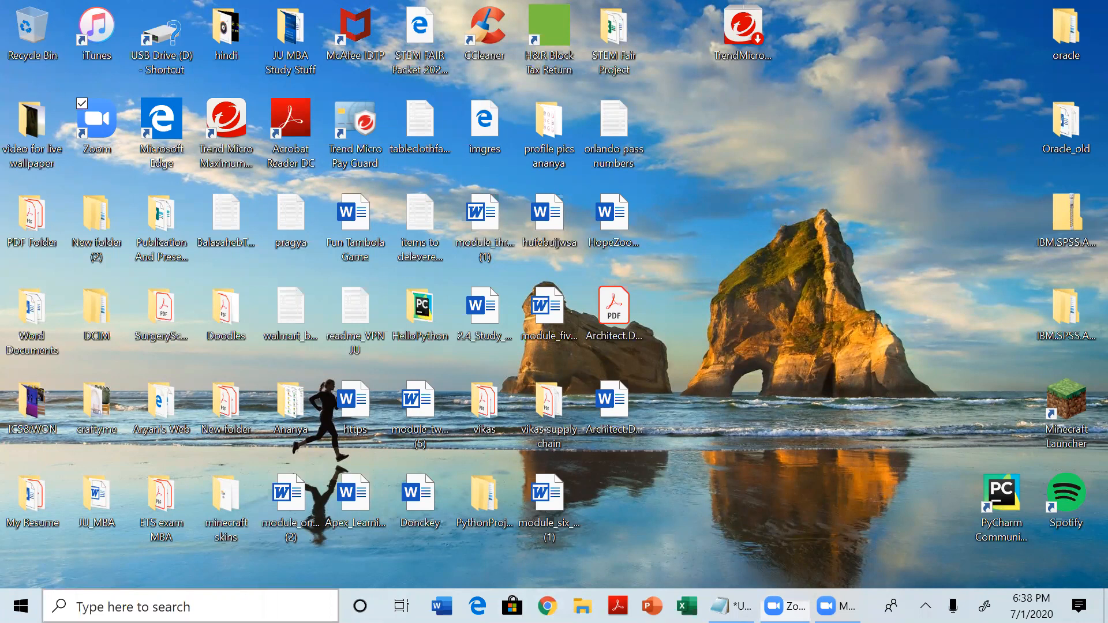
Step: Open Control Panel's System page to confirm 64-bit Windows 10 Home, 8.00 GB RAM, i5-7200U, then close it
{"action": "left_click", "coordinate": [292, 606]}
{"action": "type", "text": "co"}
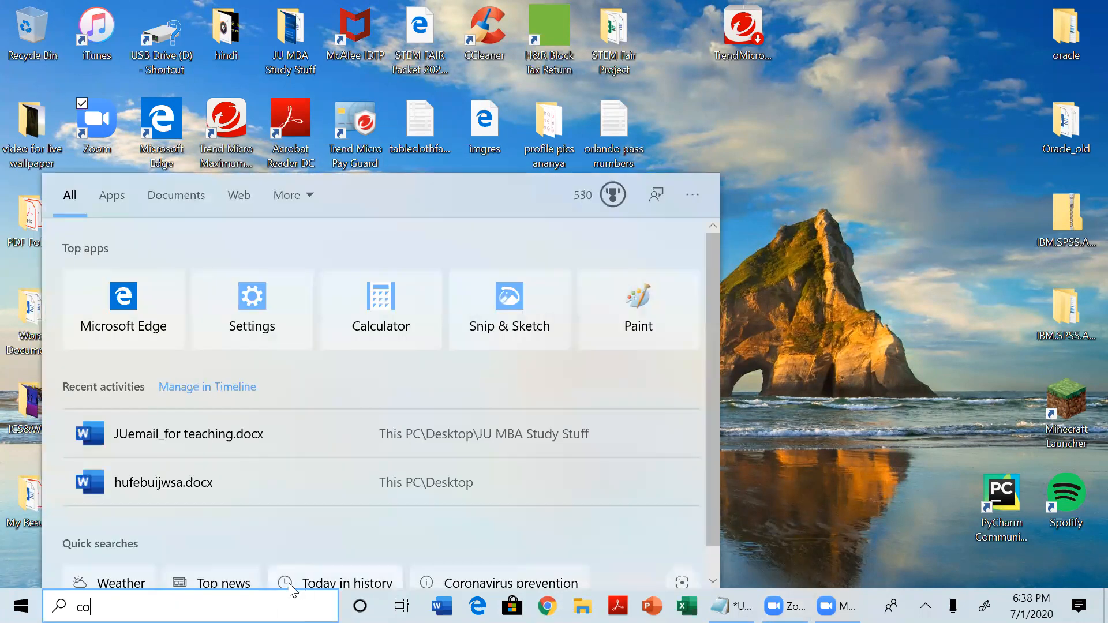
{"action": "type", "text": "nm"}
{"action": "key", "text": "BackSpace"}
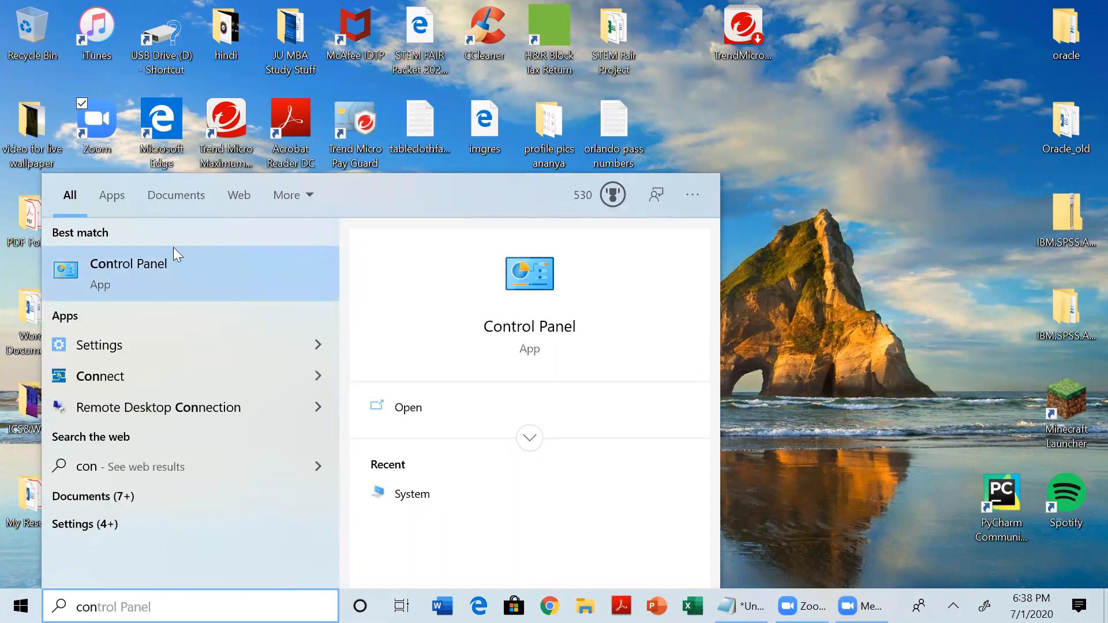
{"action": "left_click", "coordinate": [161, 260]}
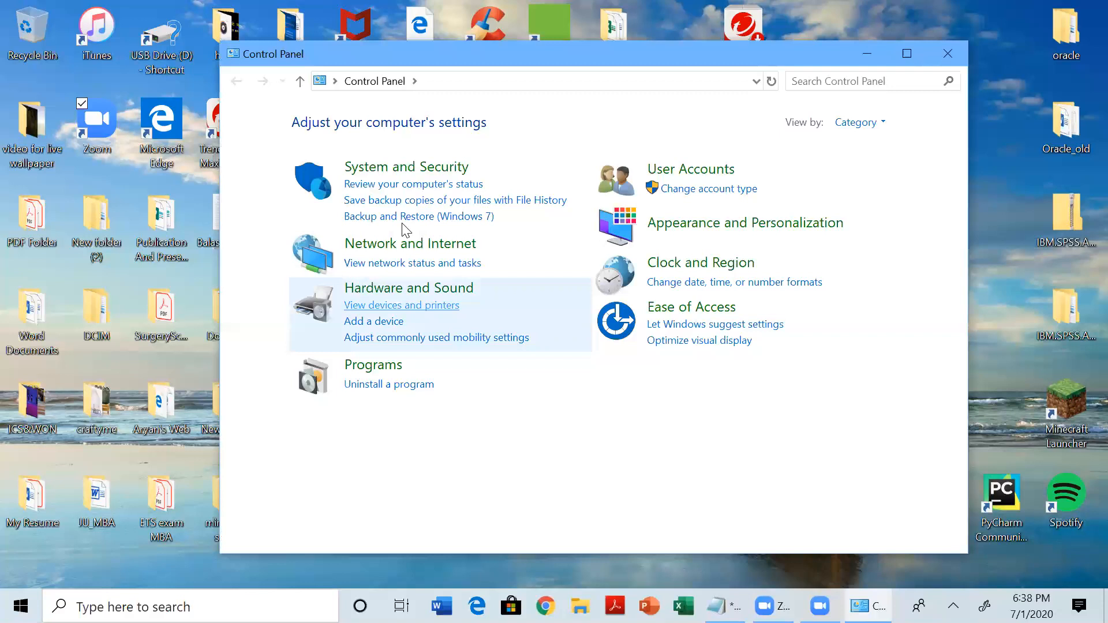
{"action": "left_click", "coordinate": [395, 166]}
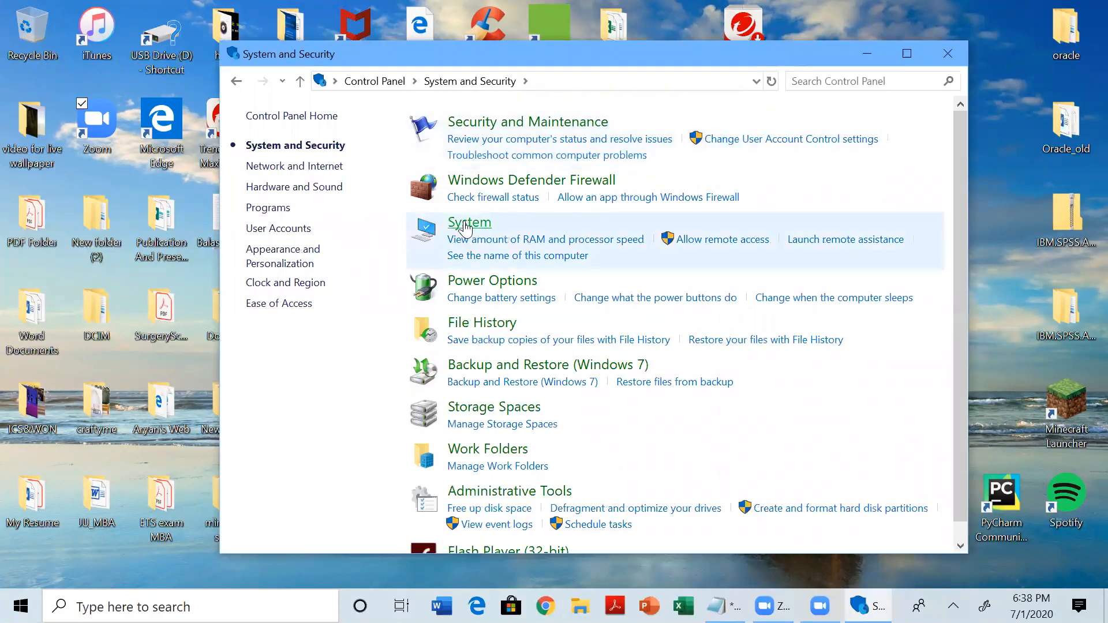
{"action": "left_click", "coordinate": [466, 224]}
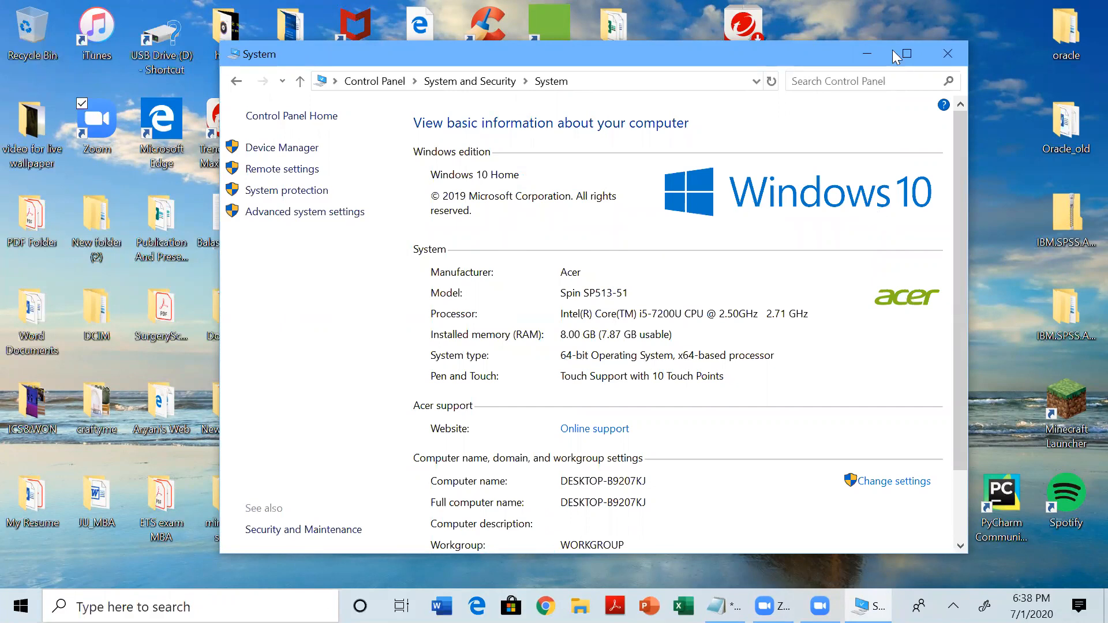
{"action": "left_click", "coordinate": [948, 53]}
Step: In a new Chrome tab, search 'download oracle express edition' and open Oracle's XE Downloads page
{"action": "left_click", "coordinate": [549, 606]}
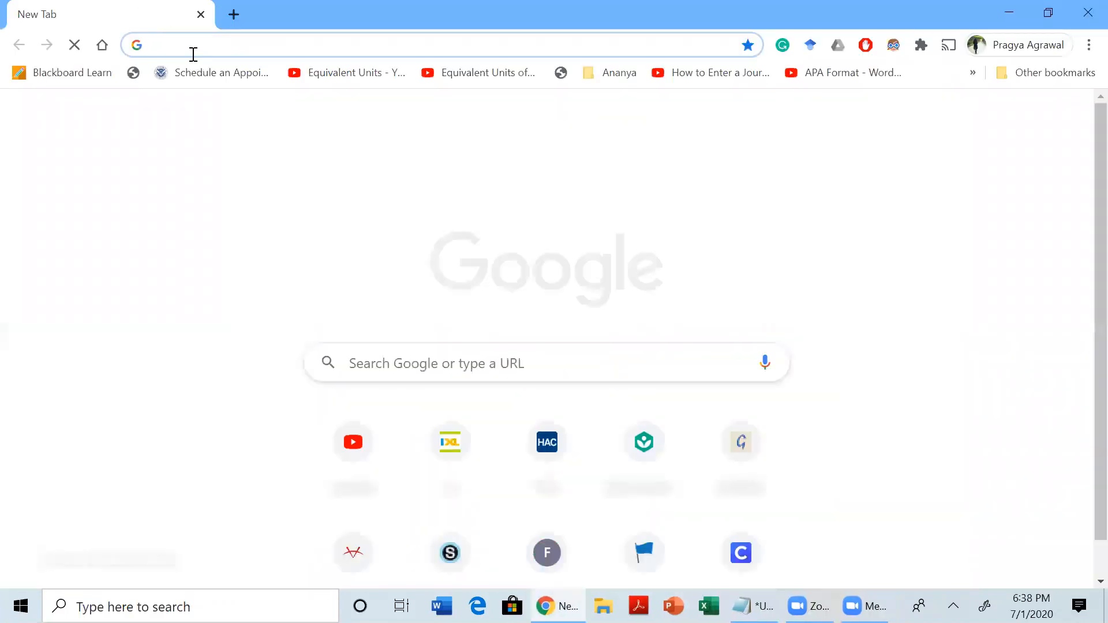
{"action": "type", "text": "do"}
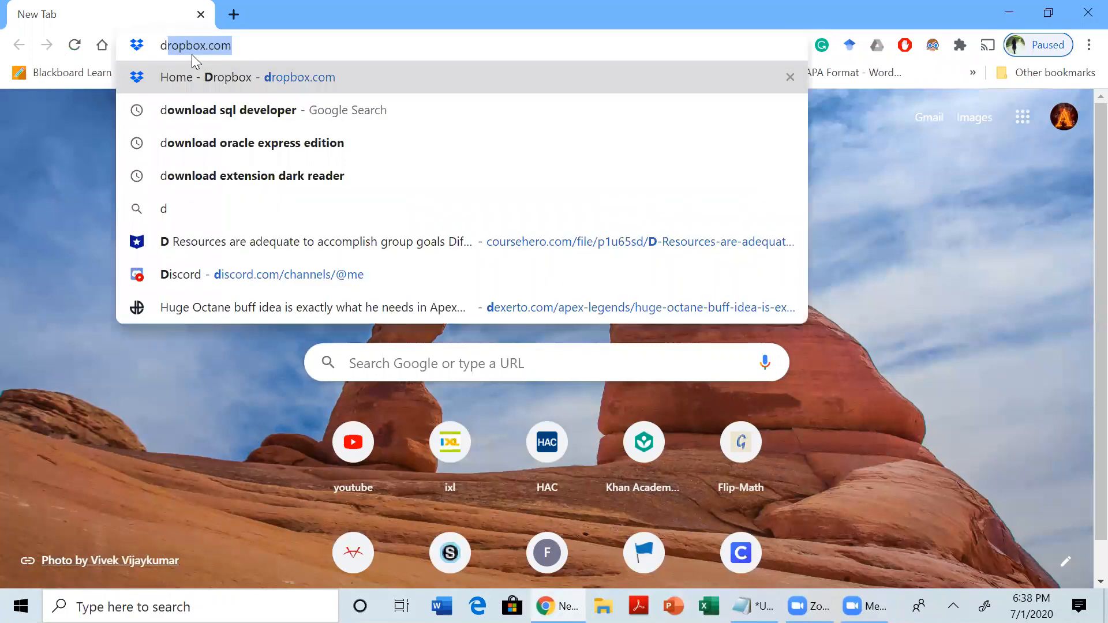
{"action": "type", "text": "wnload oracle express edition"}
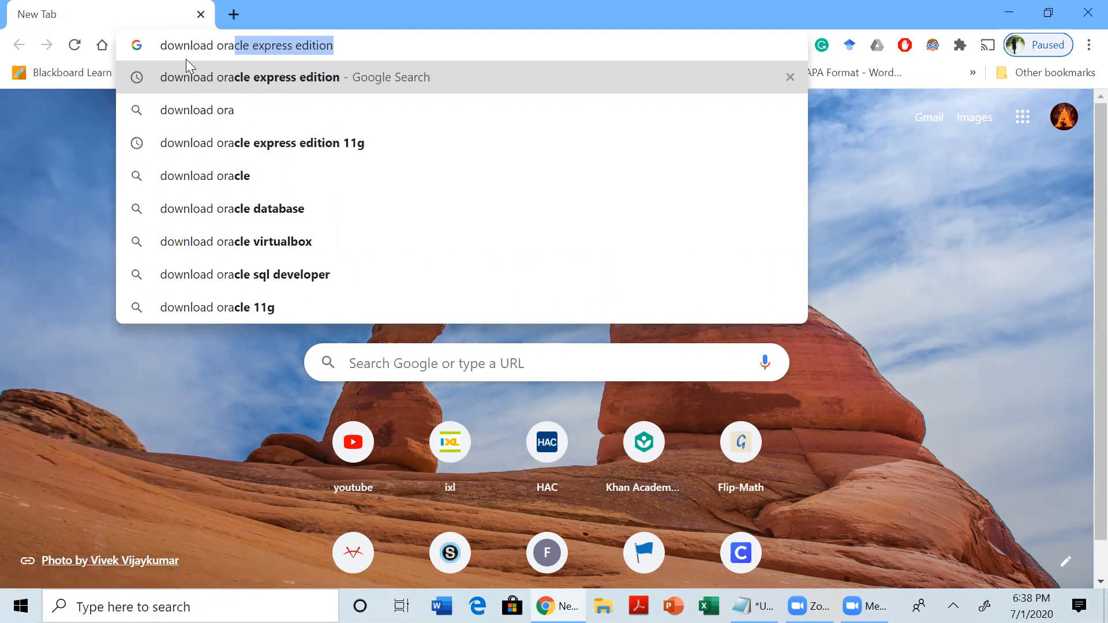
{"action": "key", "text": "Return"}
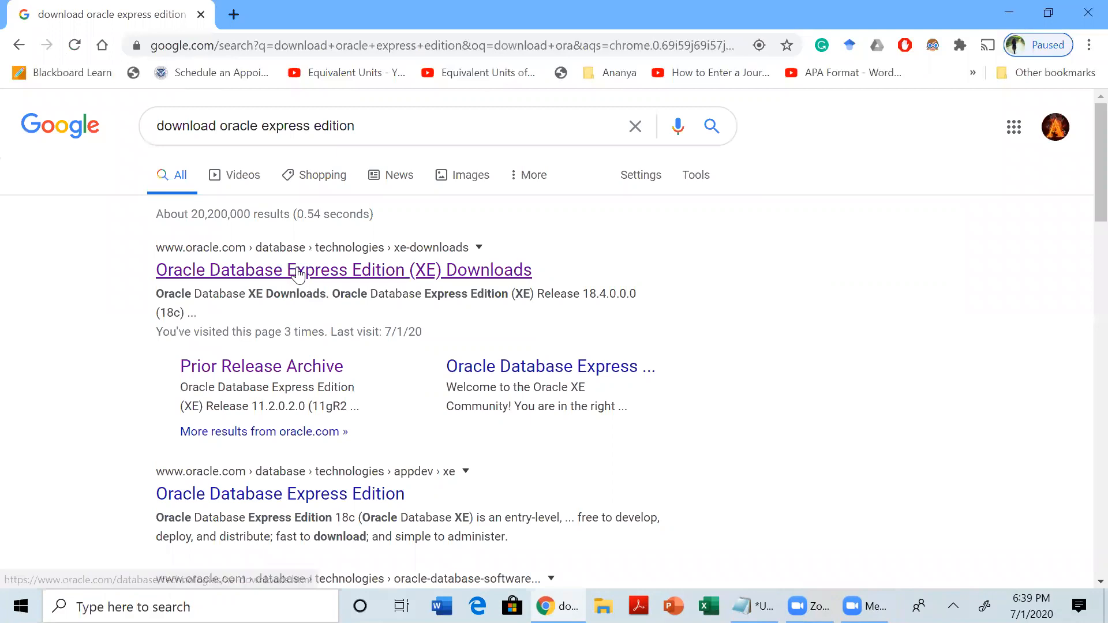
{"action": "left_click", "coordinate": [298, 272]}
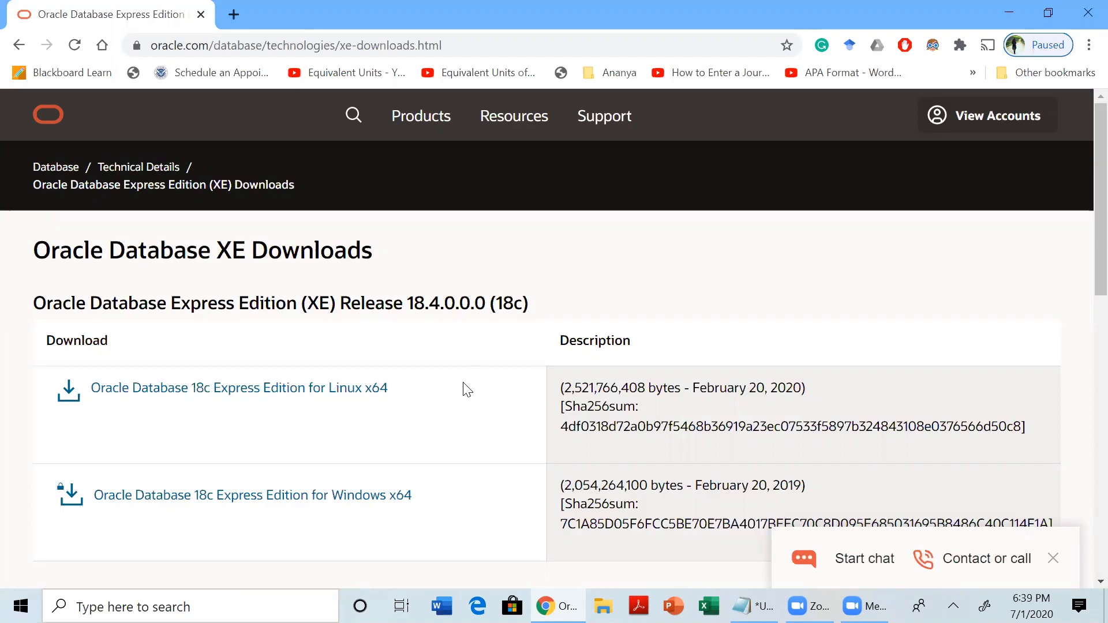
Step: Go to the Prior Release Archive listing the 11gR2 Express Edition downloads
{"action": "scroll", "coordinate": [468, 390], "scroll_direction": "down", "scroll_amount": 1}
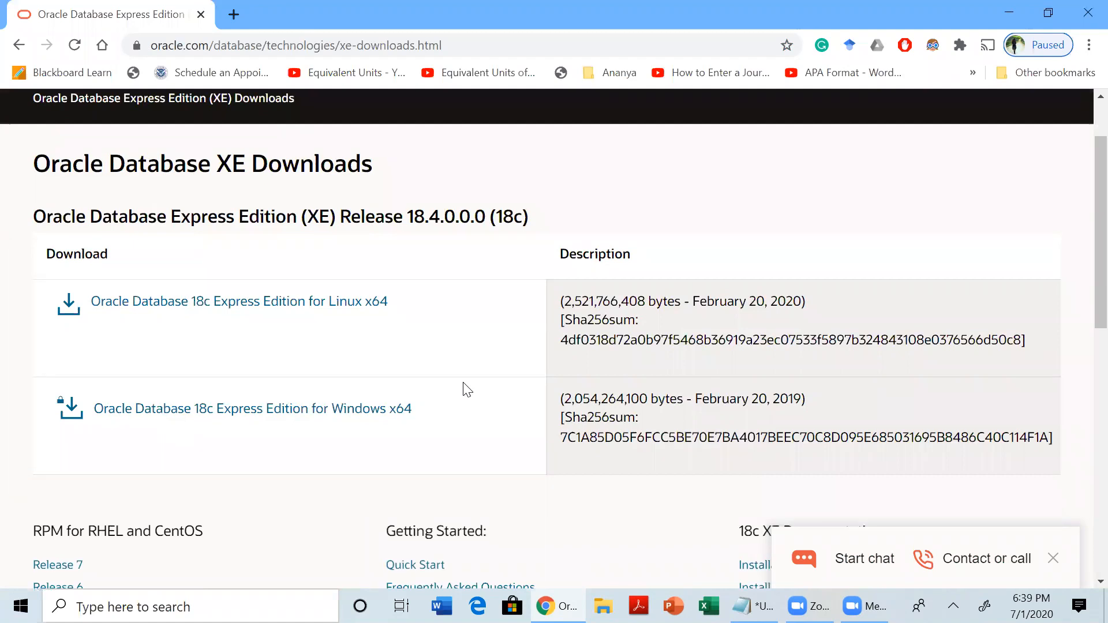
{"action": "scroll", "coordinate": [468, 391], "scroll_direction": "down", "scroll_amount": 1}
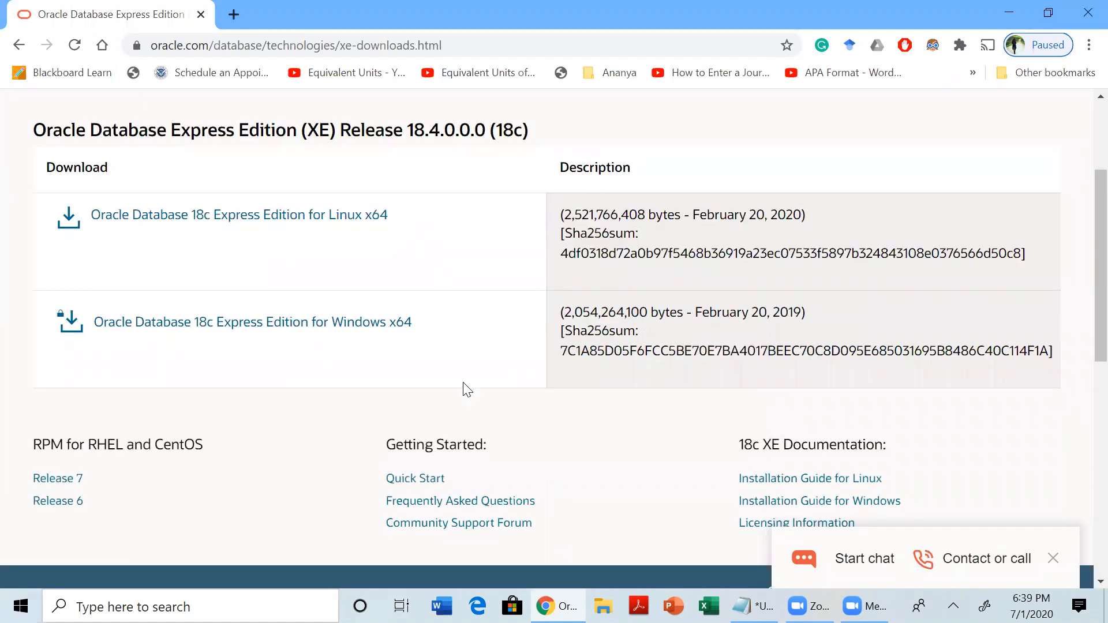
{"action": "scroll", "coordinate": [467, 390], "scroll_direction": "down", "scroll_amount": 2}
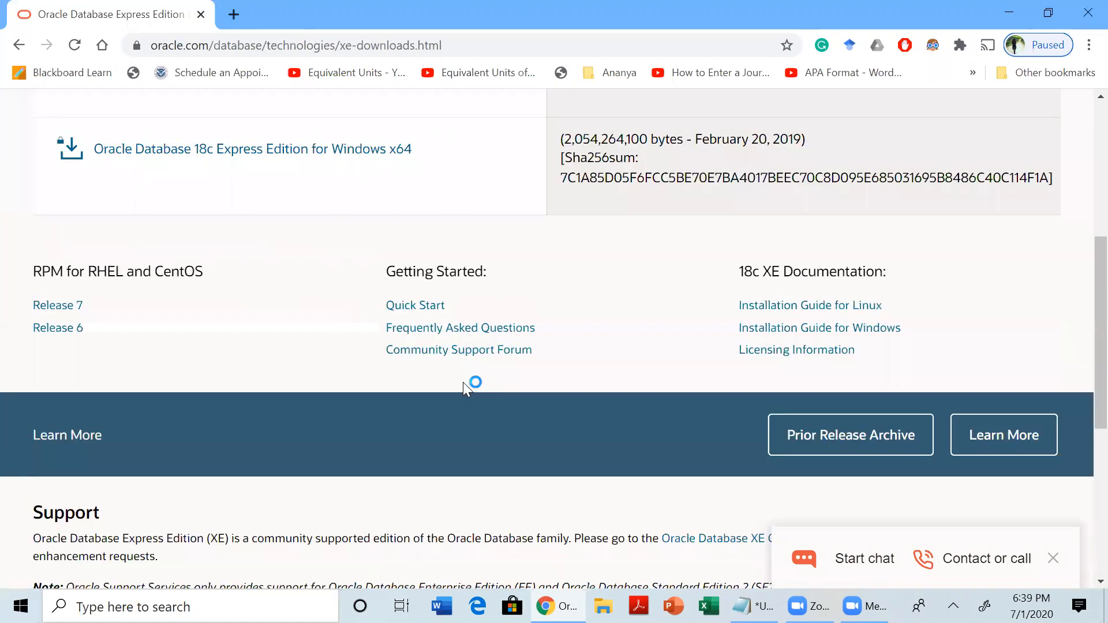
{"action": "scroll", "coordinate": [463, 382], "scroll_direction": "down", "scroll_amount": 2}
{"action": "scroll", "coordinate": [628, 363], "scroll_direction": "up", "scroll_amount": 1}
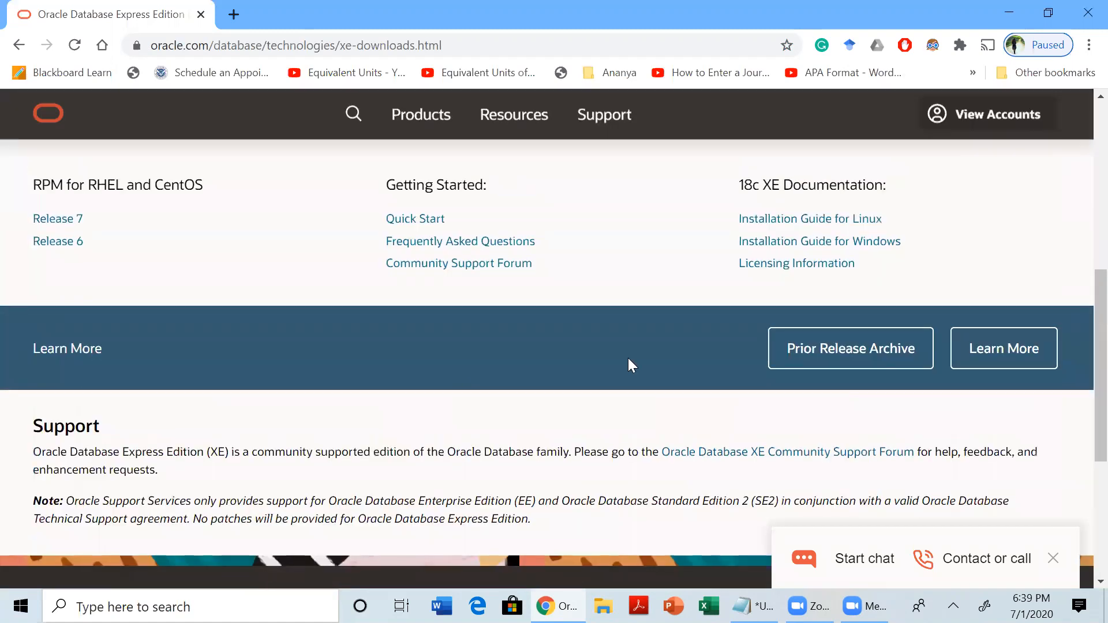
{"action": "left_click", "coordinate": [822, 353]}
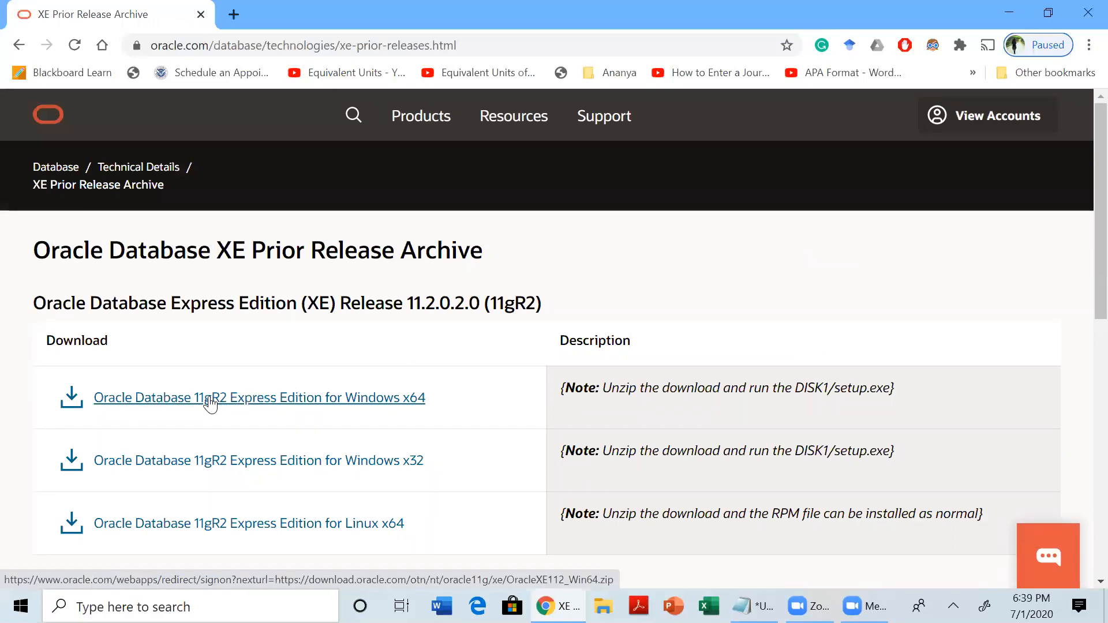
Step: Start the 11gR2 Windows x64 download, signing in with the Oracle account e-mail and password
{"action": "left_click", "coordinate": [210, 401]}
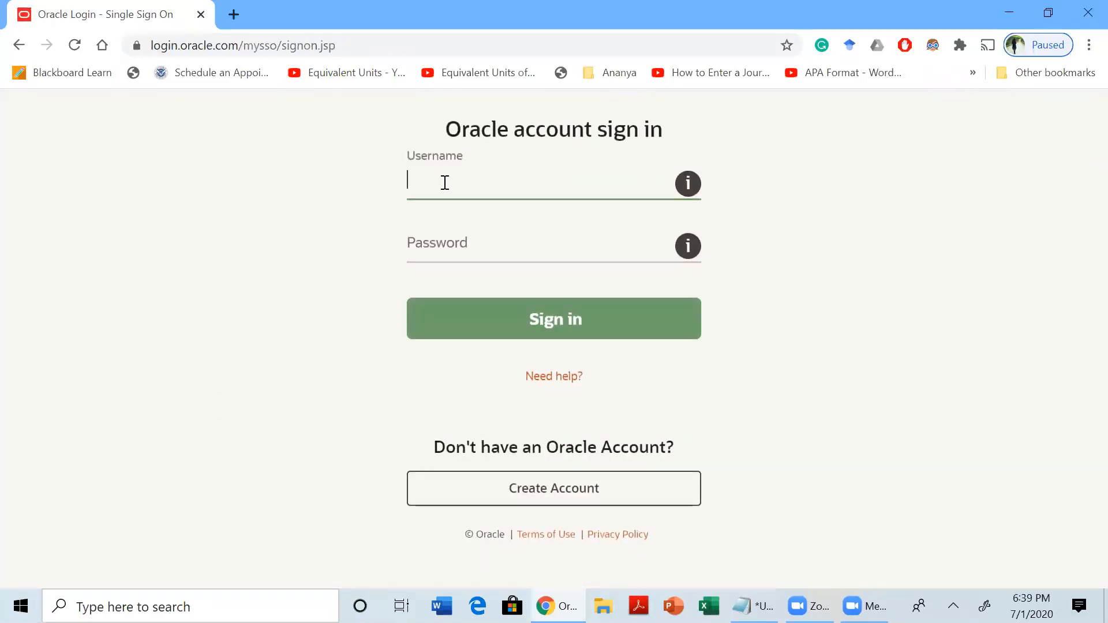
{"action": "left_click", "coordinate": [507, 188]}
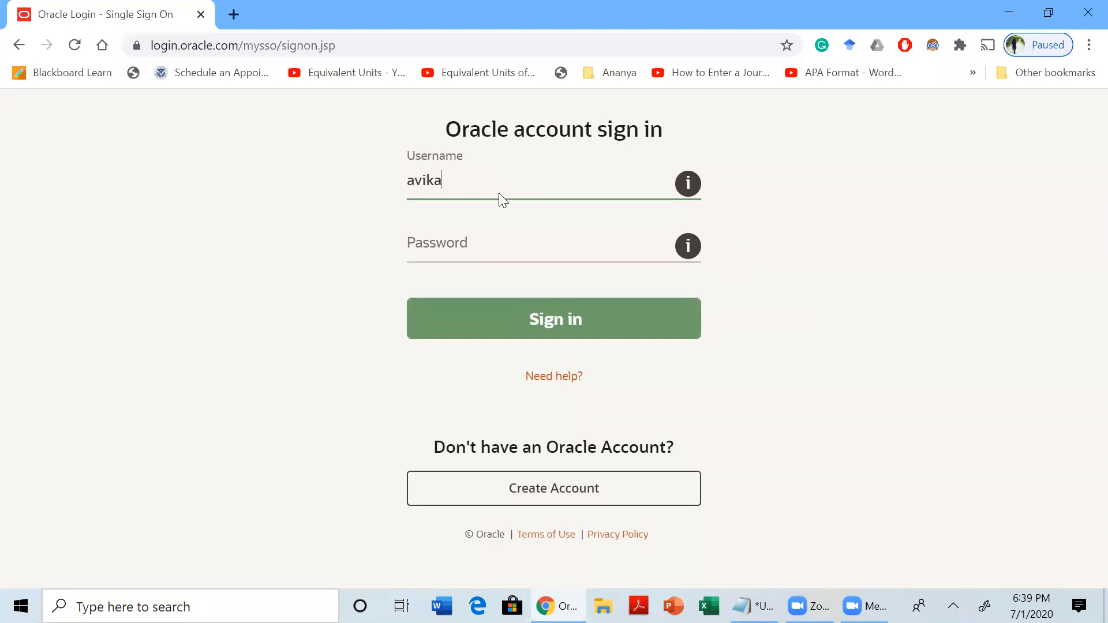
{"action": "key", "text": "Tab"}
{"action": "type", "text": "•••••••••"}
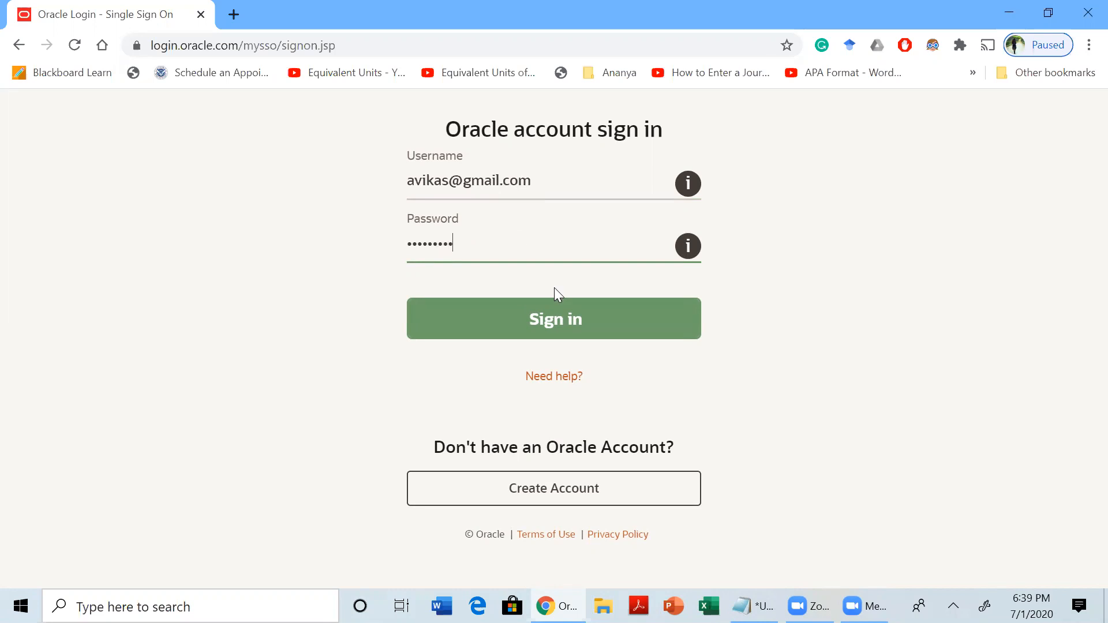
{"action": "left_click", "coordinate": [537, 325]}
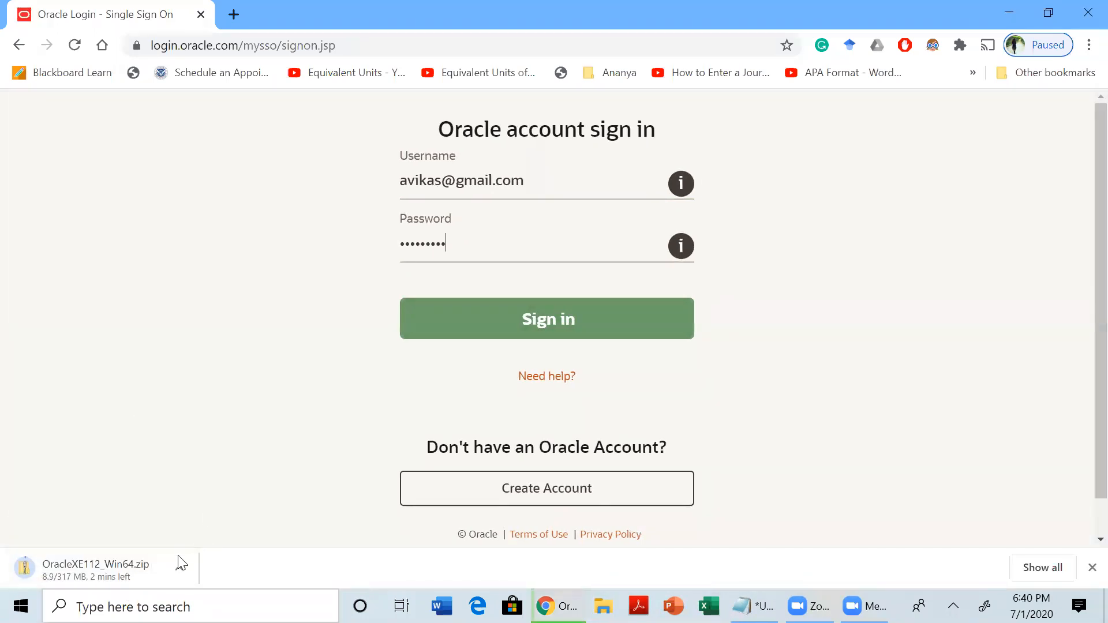
Step: Cancel the OracleXE112_Win64.zip download and go back to the Prior Release Archive
{"action": "left_click", "coordinate": [179, 571]}
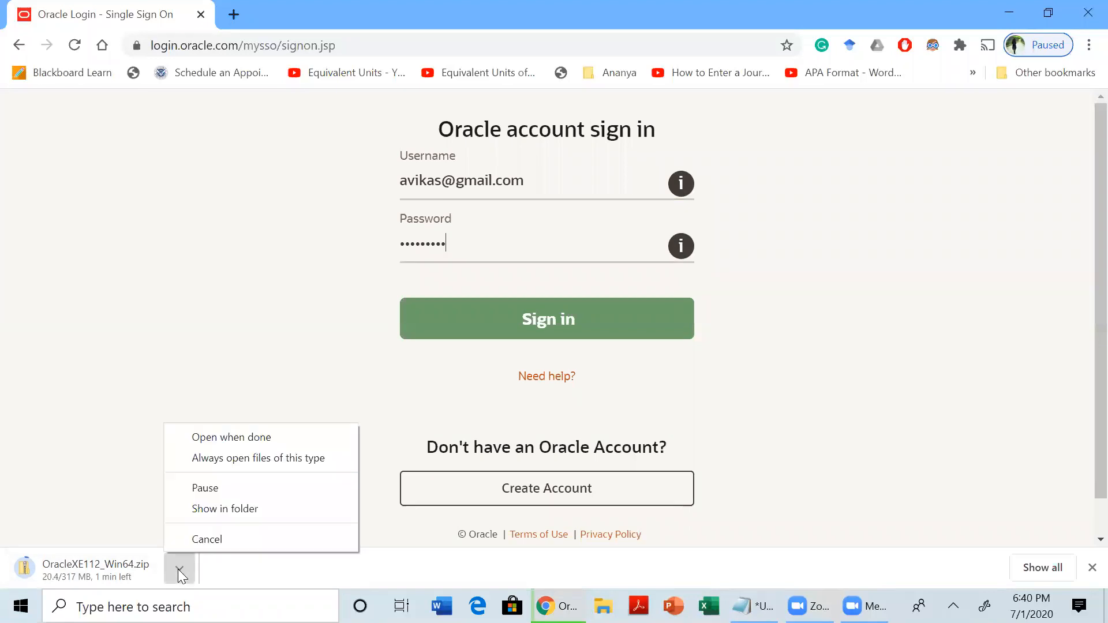
{"action": "left_click", "coordinate": [197, 539]}
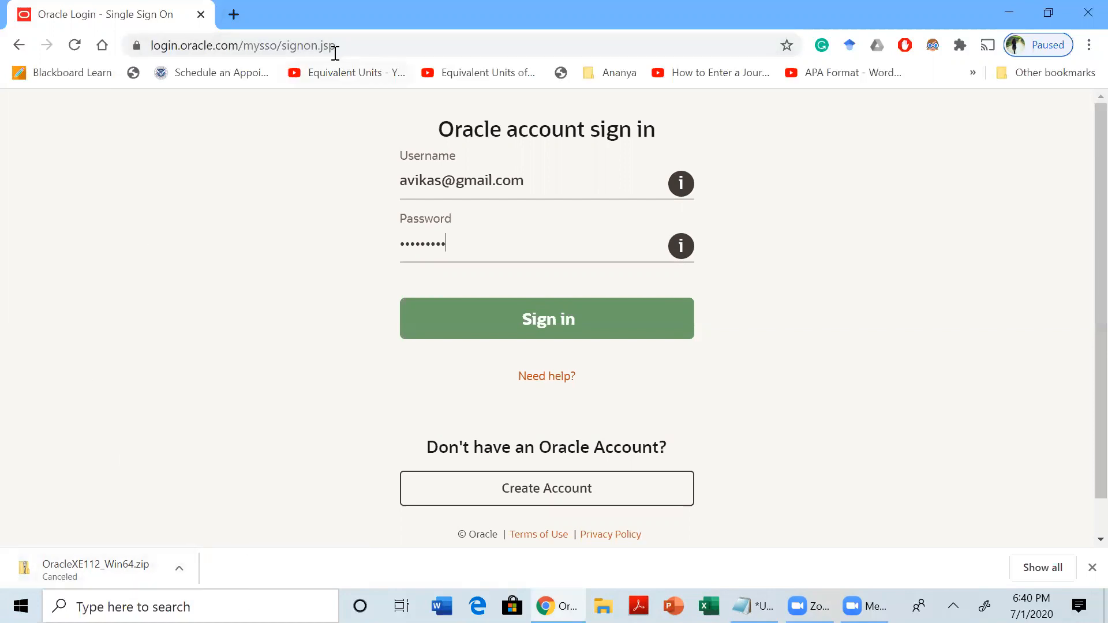
{"action": "left_click", "coordinate": [366, 43]}
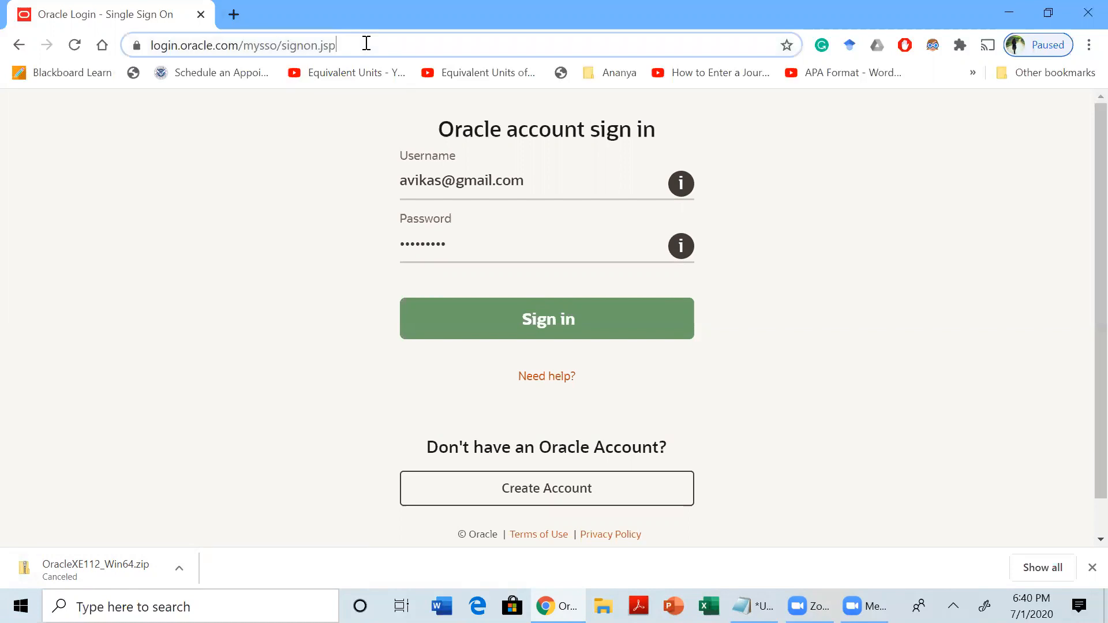
{"action": "left_click", "coordinate": [17, 45]}
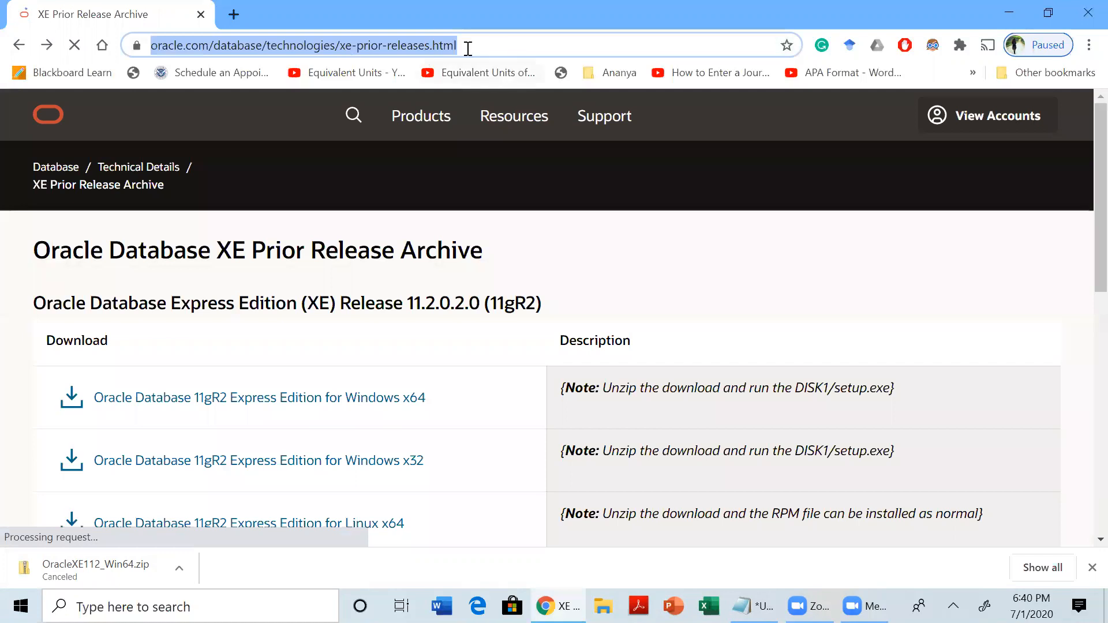
Step: Search 'download sql developer' and open Oracle's SQL Developer 19.2.1 Downloads page
{"action": "type", "text": "downlo"}
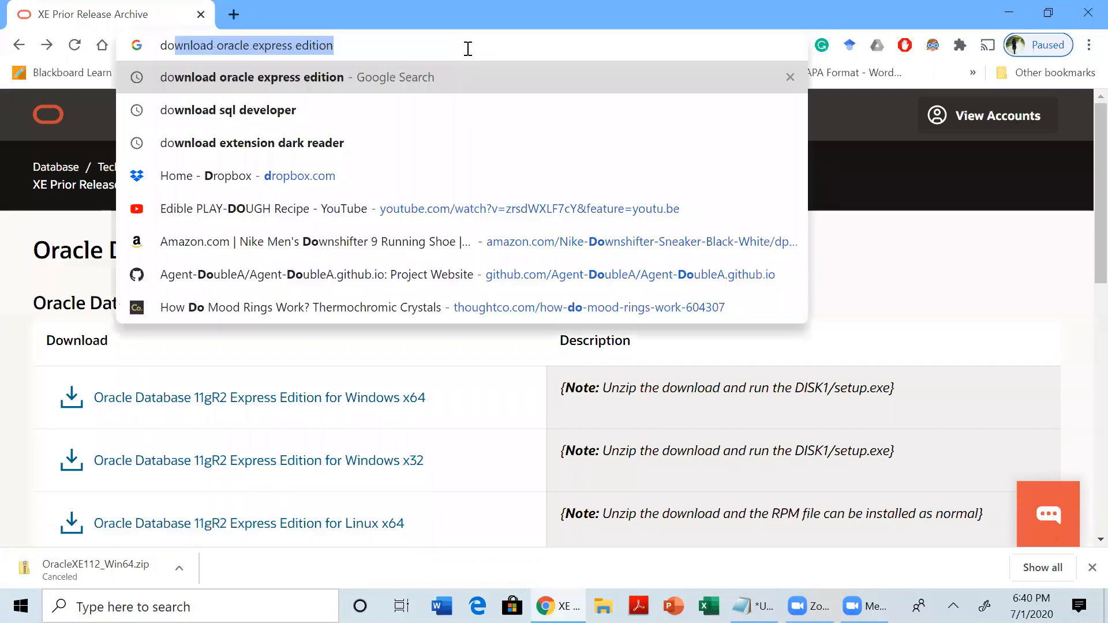
{"action": "type", "text": "ad s"}
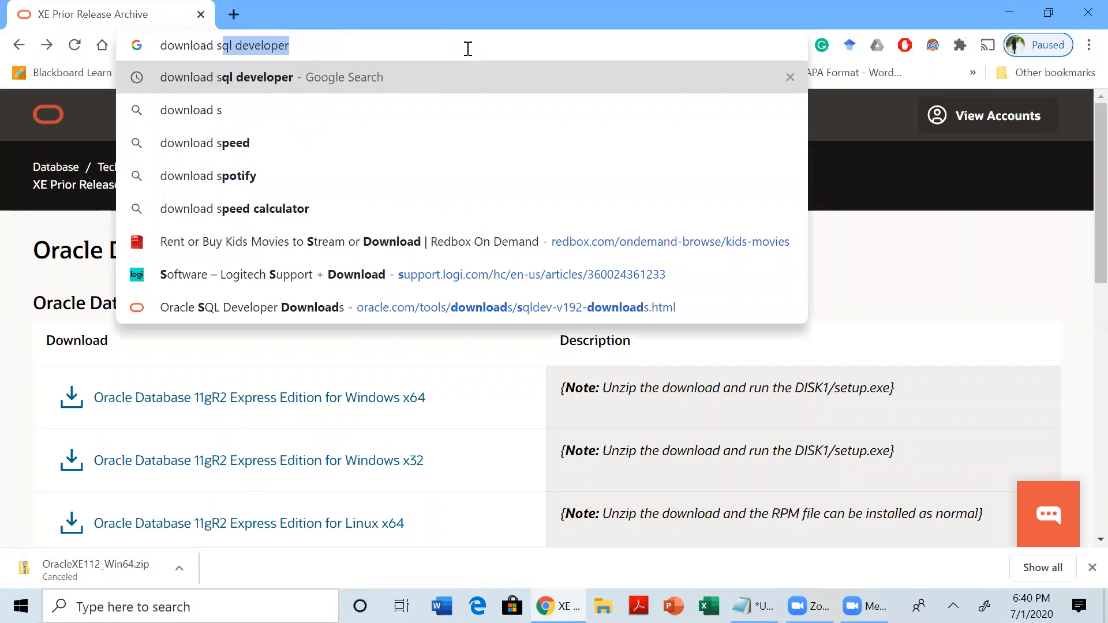
{"action": "key", "text": "Down"}
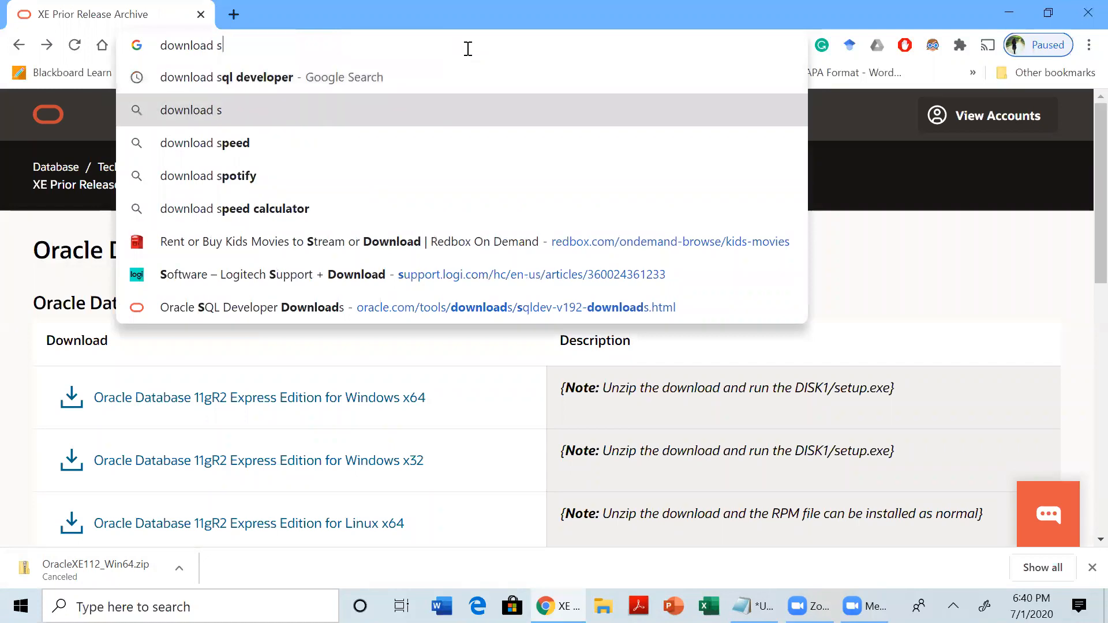
{"action": "key", "text": "Up"}
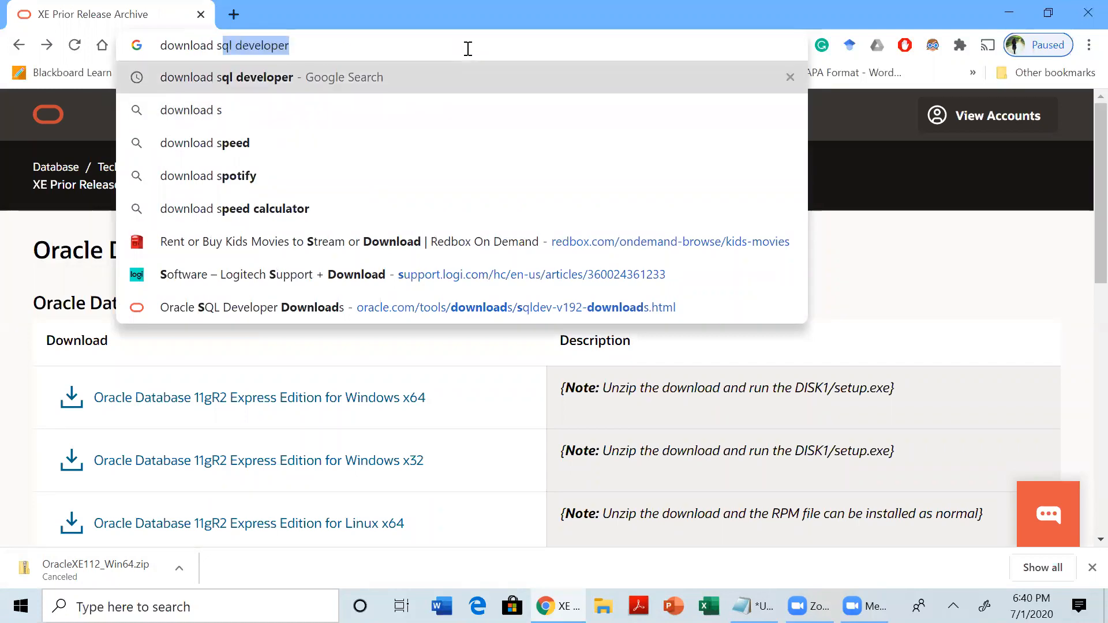
{"action": "key", "text": "Return"}
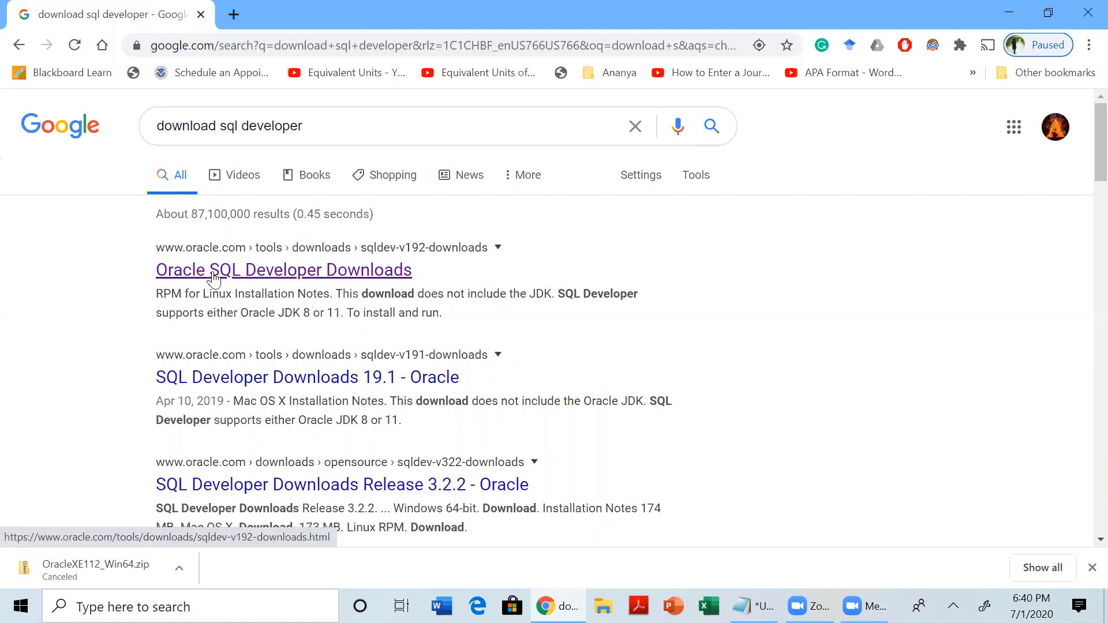
{"action": "left_click", "coordinate": [299, 272]}
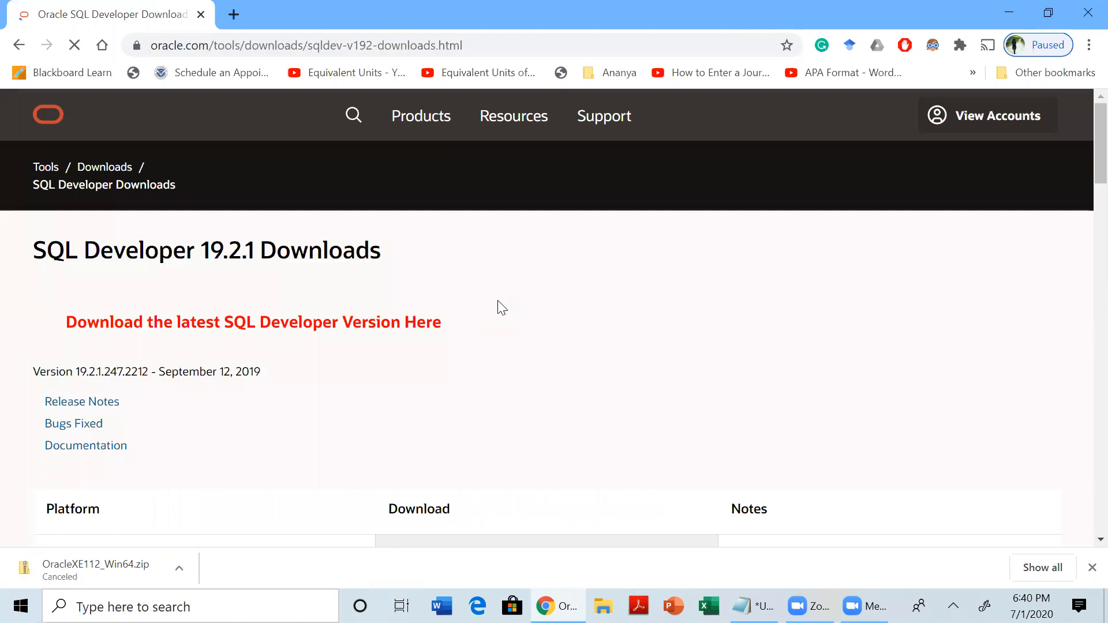
Step: Start the Windows 64-bit with JDK 8 download, then cancel it
{"action": "scroll", "coordinate": [498, 307], "scroll_direction": "down", "scroll_amount": 3}
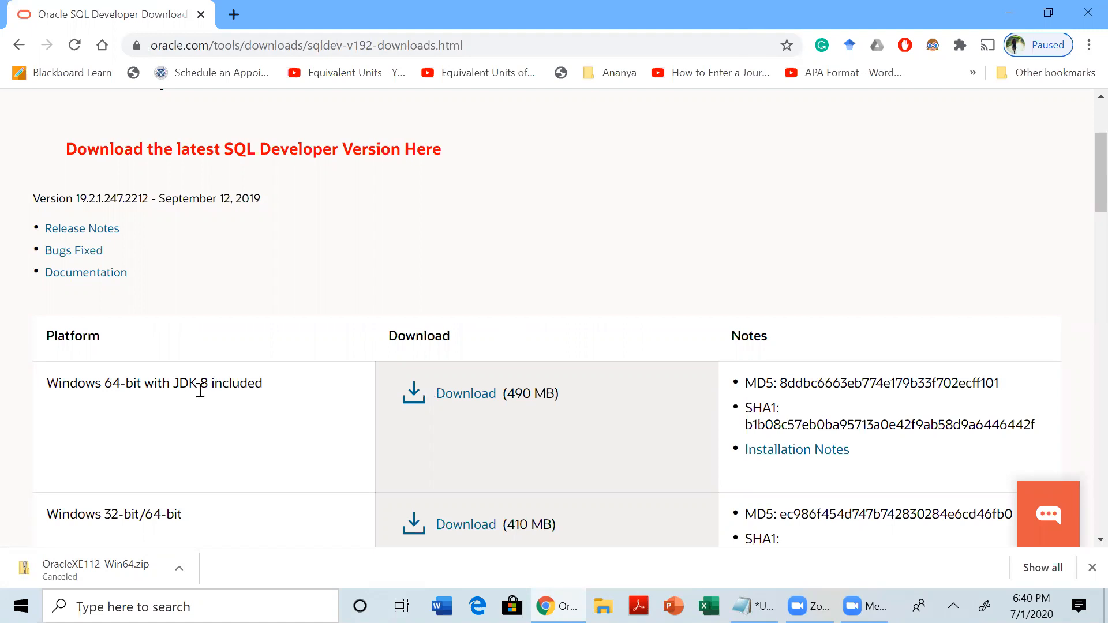
{"action": "left_click", "coordinate": [470, 396]}
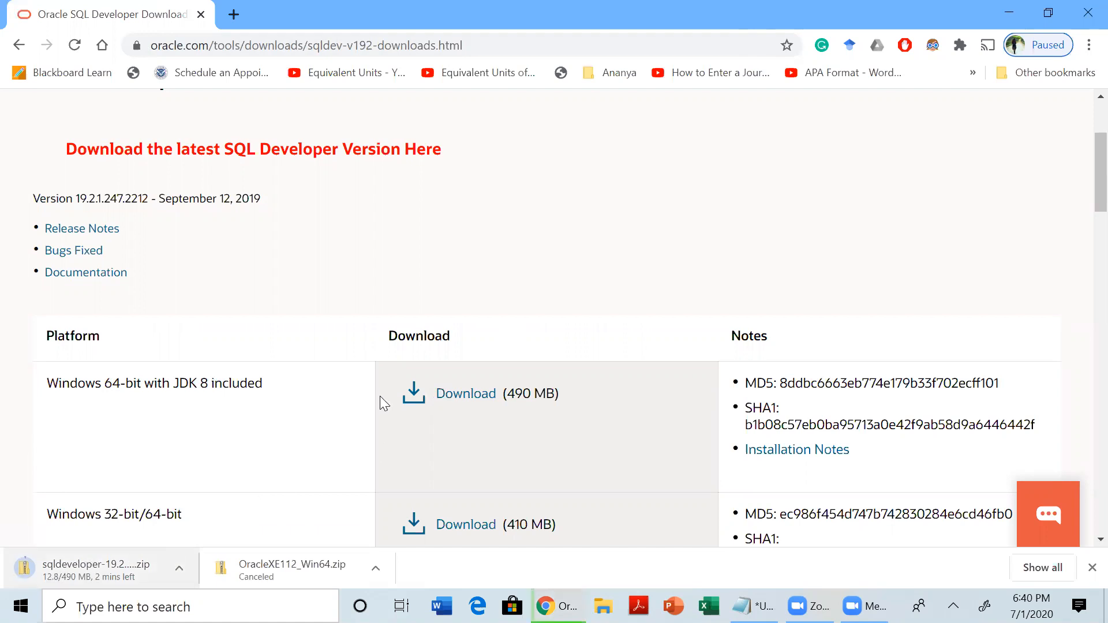
{"action": "left_click", "coordinate": [180, 570]}
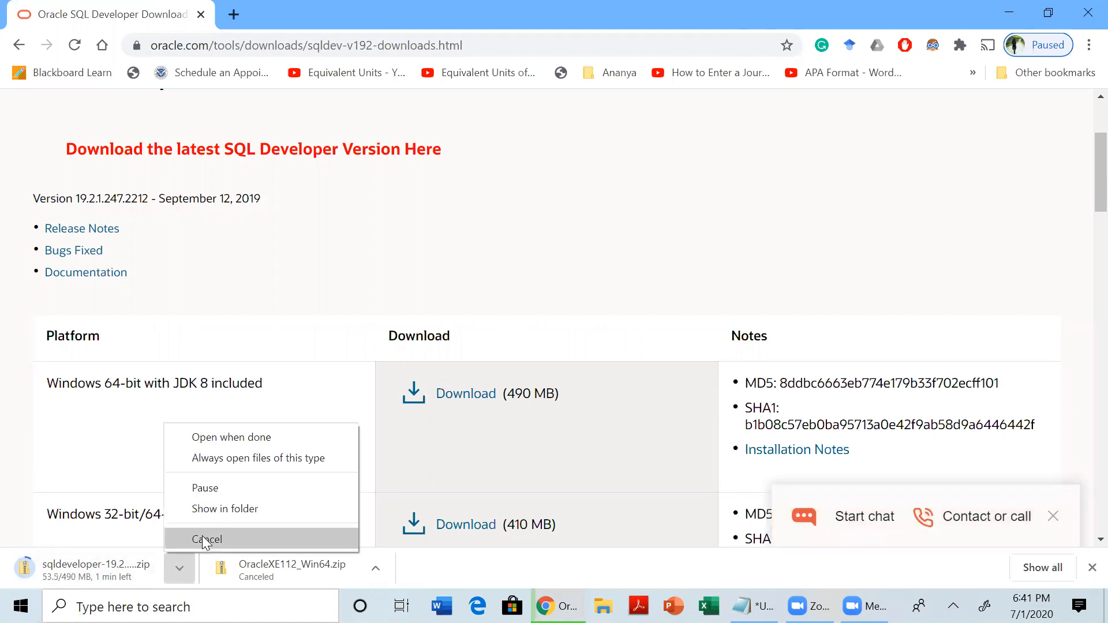
{"action": "left_click", "coordinate": [203, 540]}
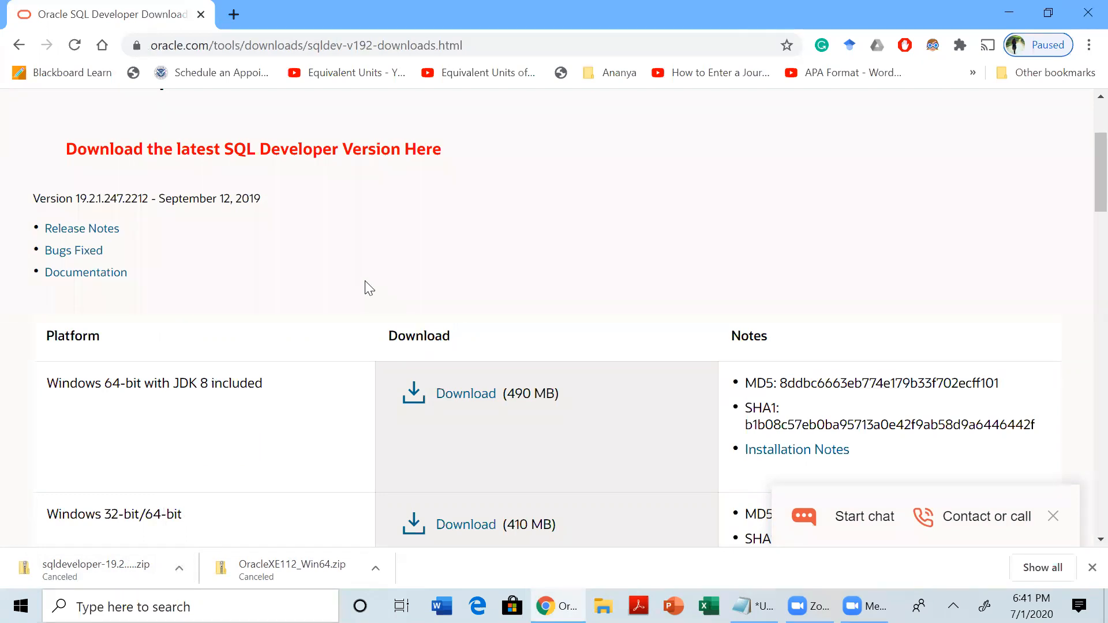
{"action": "scroll", "coordinate": [545, 238], "scroll_direction": "down", "scroll_amount": 2}
{"action": "scroll", "coordinate": [541, 238], "scroll_direction": "up", "scroll_amount": 3}
{"action": "scroll", "coordinate": [541, 238], "scroll_direction": "down", "scroll_amount": 5}
{"action": "scroll", "coordinate": [536, 239], "scroll_direction": "up", "scroll_amount": 6}
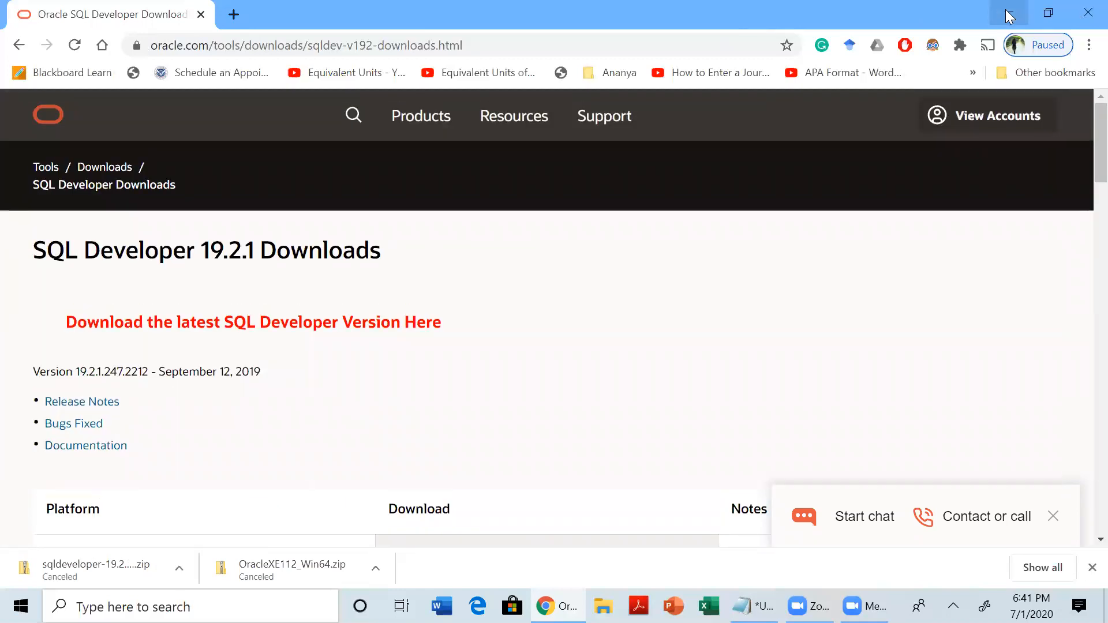
Step: Close Chrome and run setup from the desktop oracle > OracleXE112_Win64 > DISK1 folder
{"action": "left_click", "coordinate": [1085, 16]}
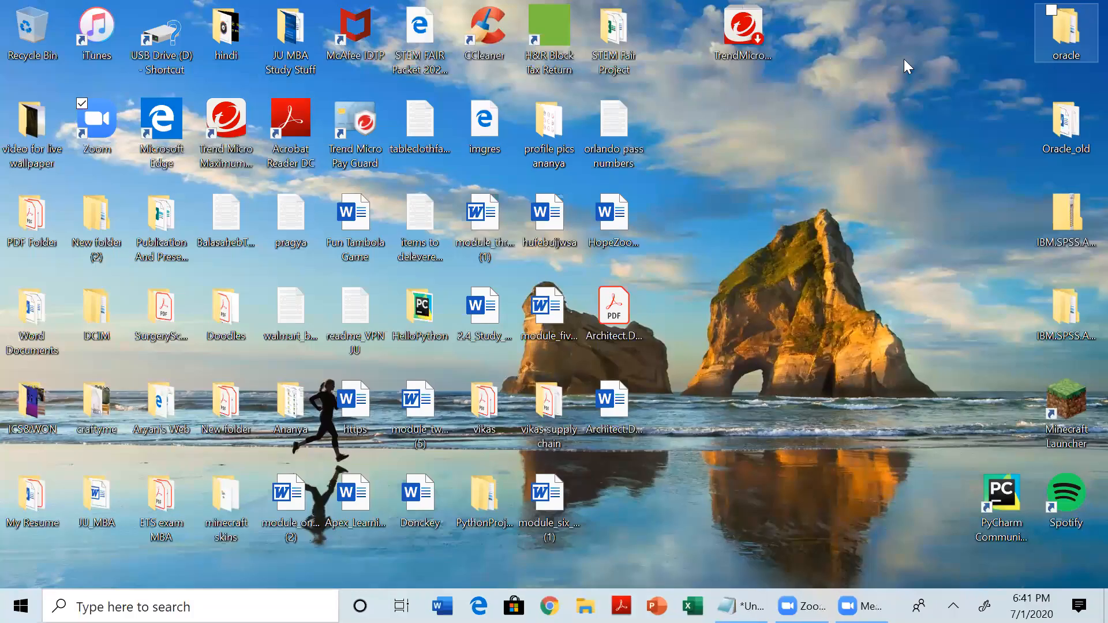
{"action": "double_click", "coordinate": [1059, 28]}
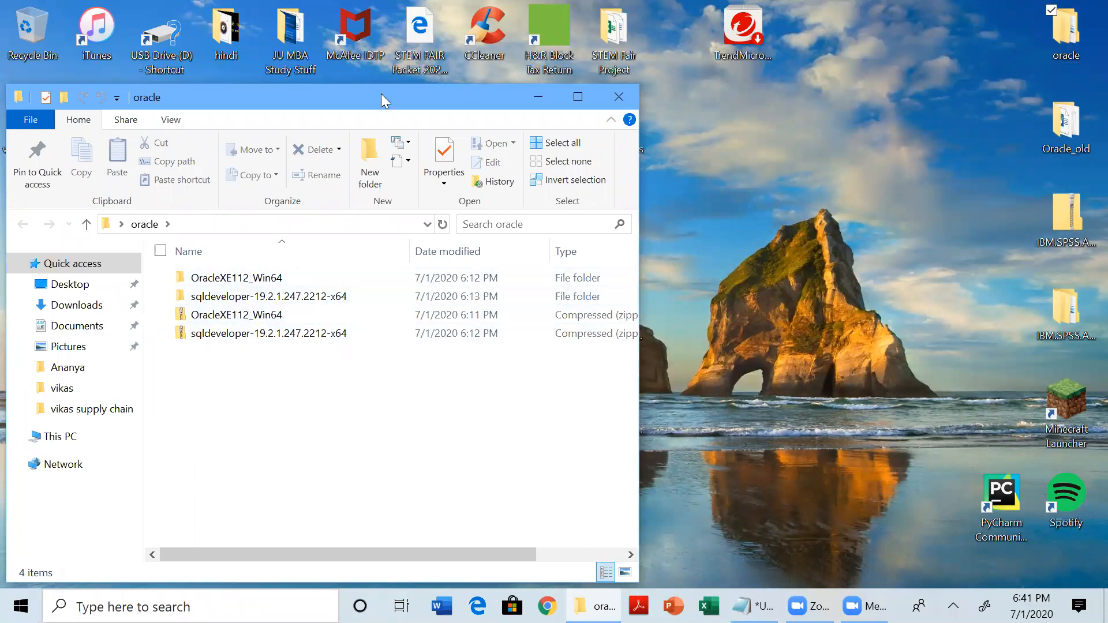
{"action": "left_click_drag", "start_coordinate": [378, 100], "coordinate": [534, 90]}
{"action": "double_click", "coordinate": [378, 270]}
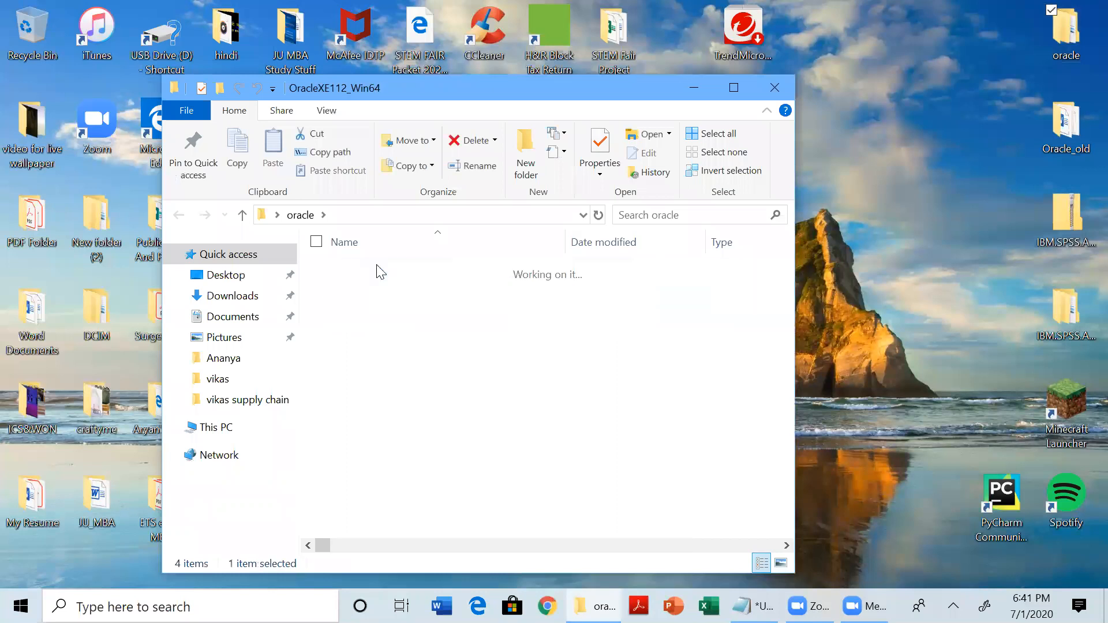
{"action": "left_click", "coordinate": [363, 272]}
{"action": "double_click", "coordinate": [363, 273]}
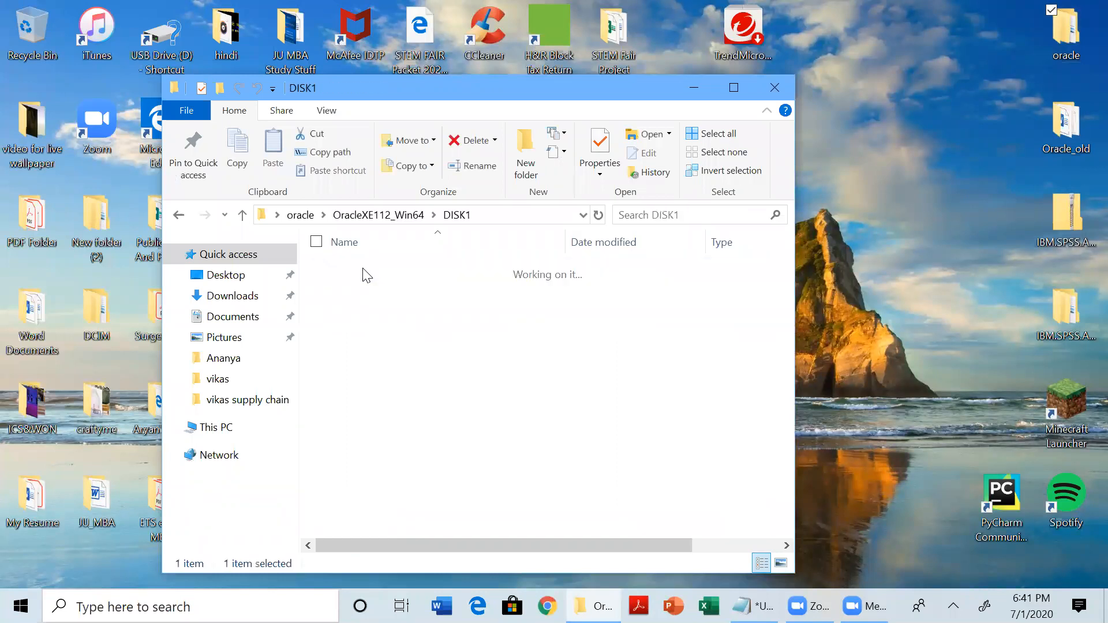
{"action": "double_click", "coordinate": [358, 308]}
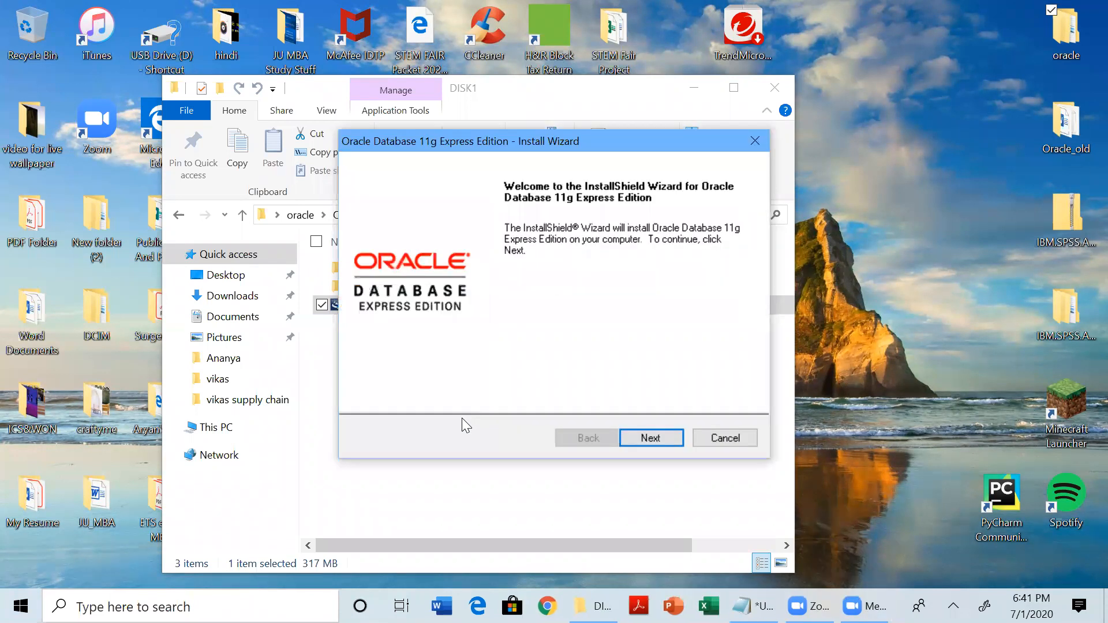
Step: Accept the licence terms and install into C:\oraclexe\, confirming the non-empty folder
{"action": "left_click", "coordinate": [644, 434]}
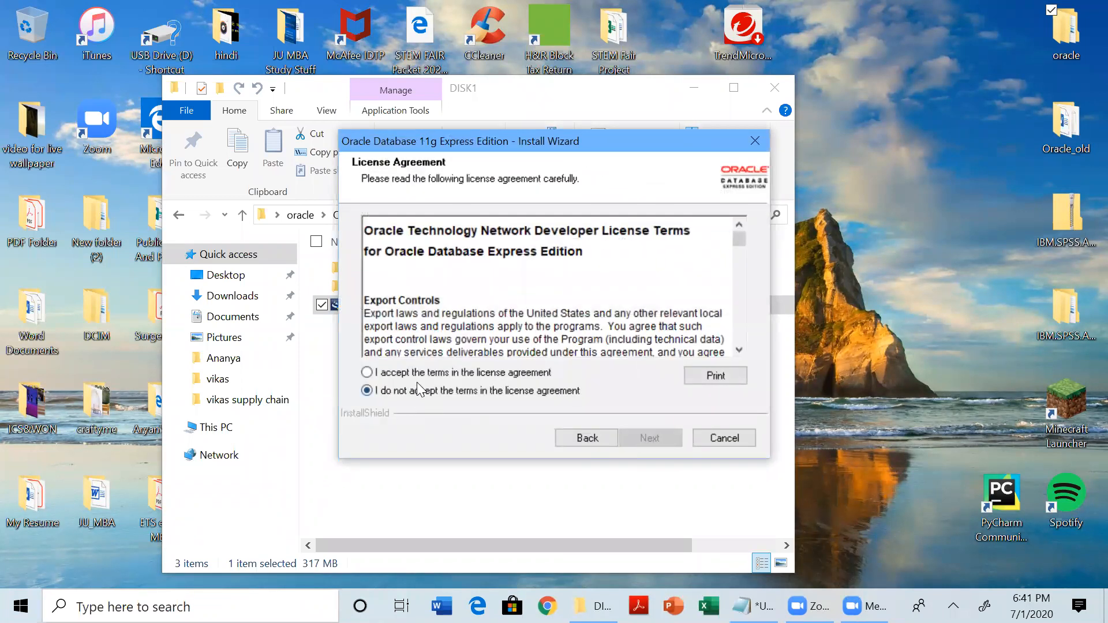
{"action": "left_click", "coordinate": [417, 374]}
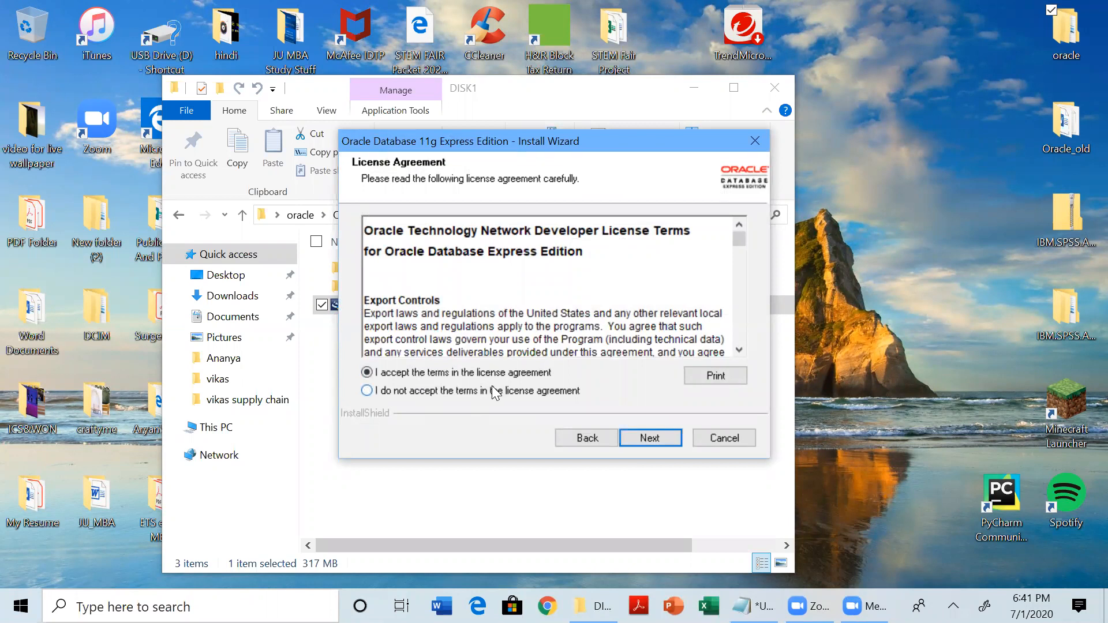
{"action": "left_click", "coordinate": [643, 438]}
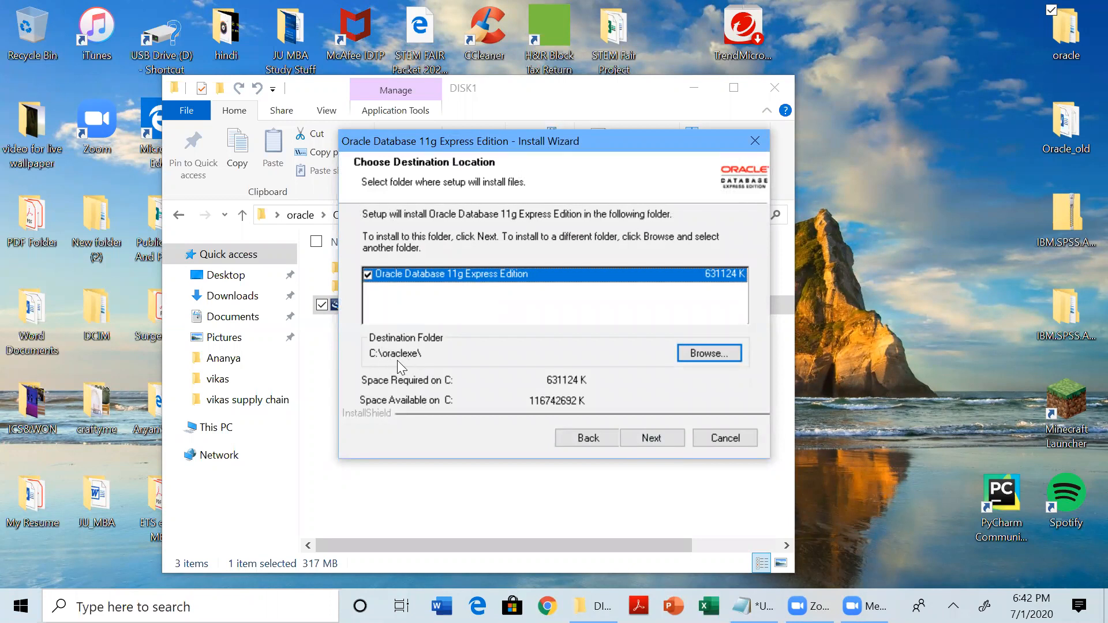
{"action": "left_click", "coordinate": [650, 437]}
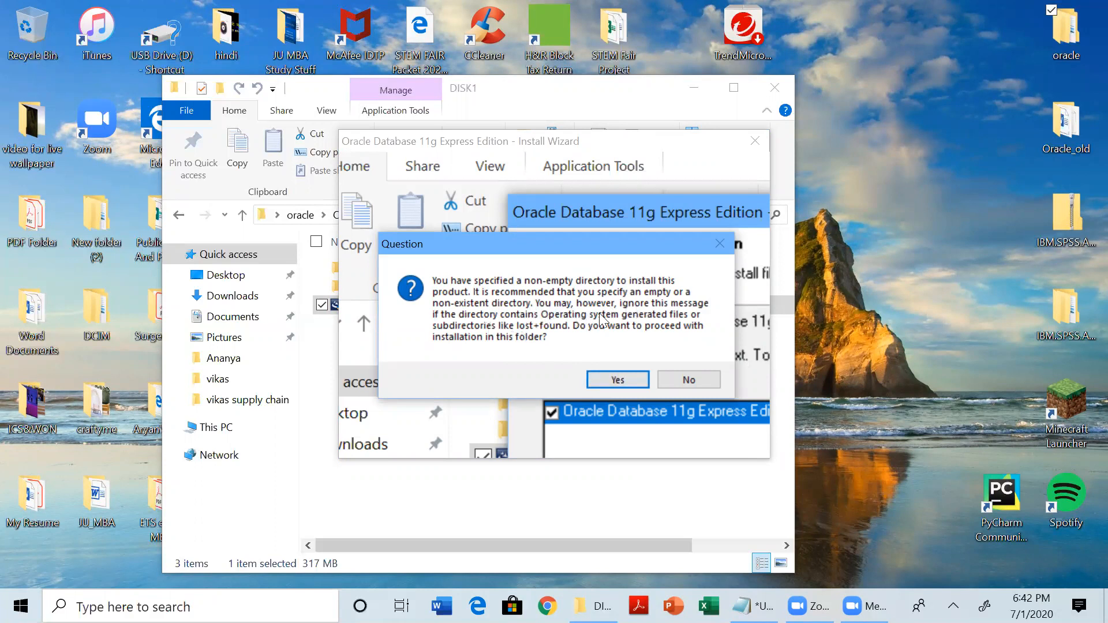
{"action": "left_click", "coordinate": [616, 380]}
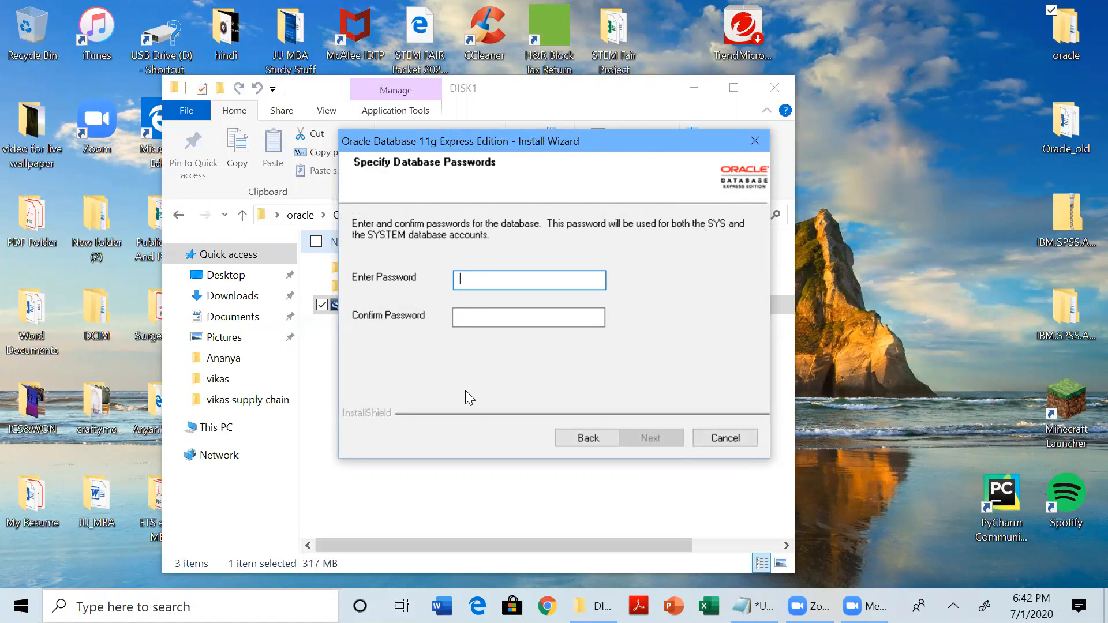
Step: Enter and confirm the chosen SYS/SYSTEM password, then install from the Summary page
{"action": "type", "text": "oracle"}
{"action": "key", "text": "Tab"}
{"action": "type", "text": "oracle"}
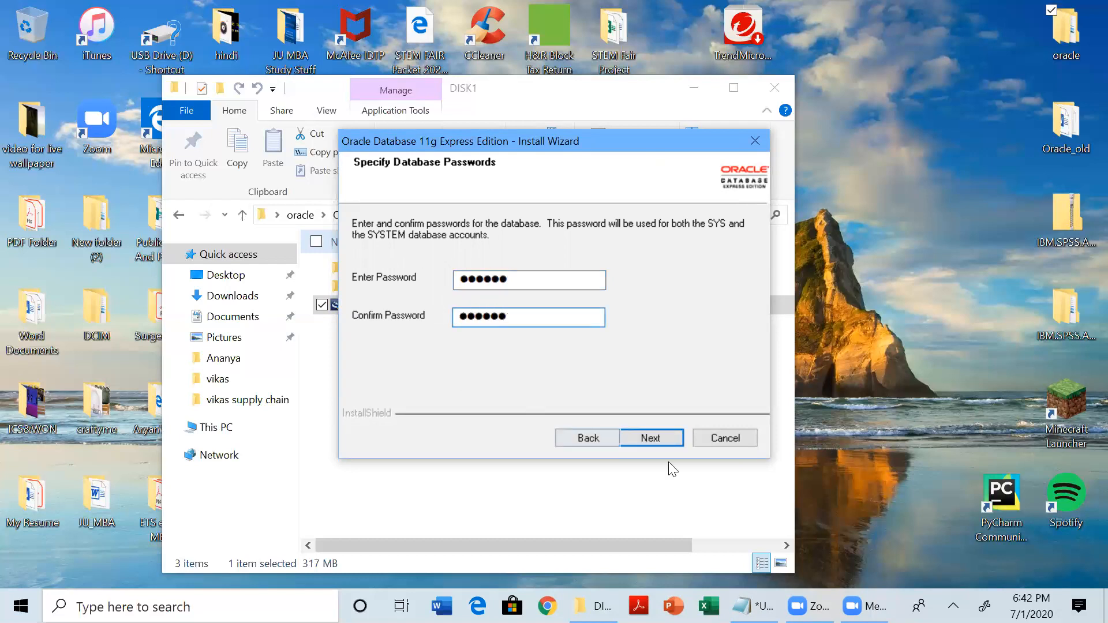
{"action": "left_click", "coordinate": [652, 439]}
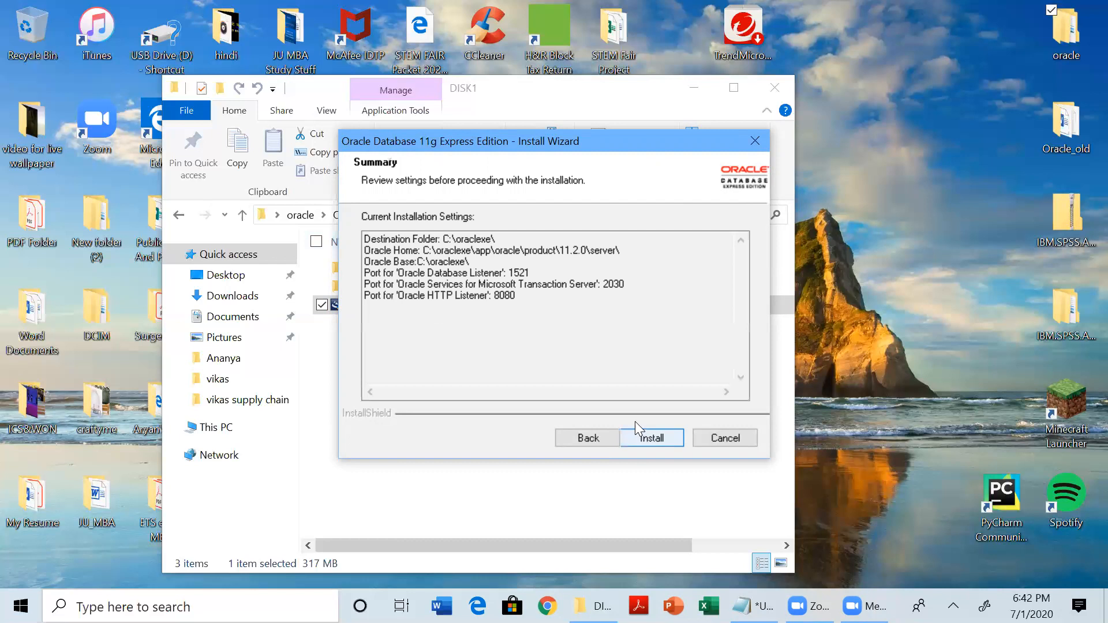
{"action": "left_click", "coordinate": [643, 444]}
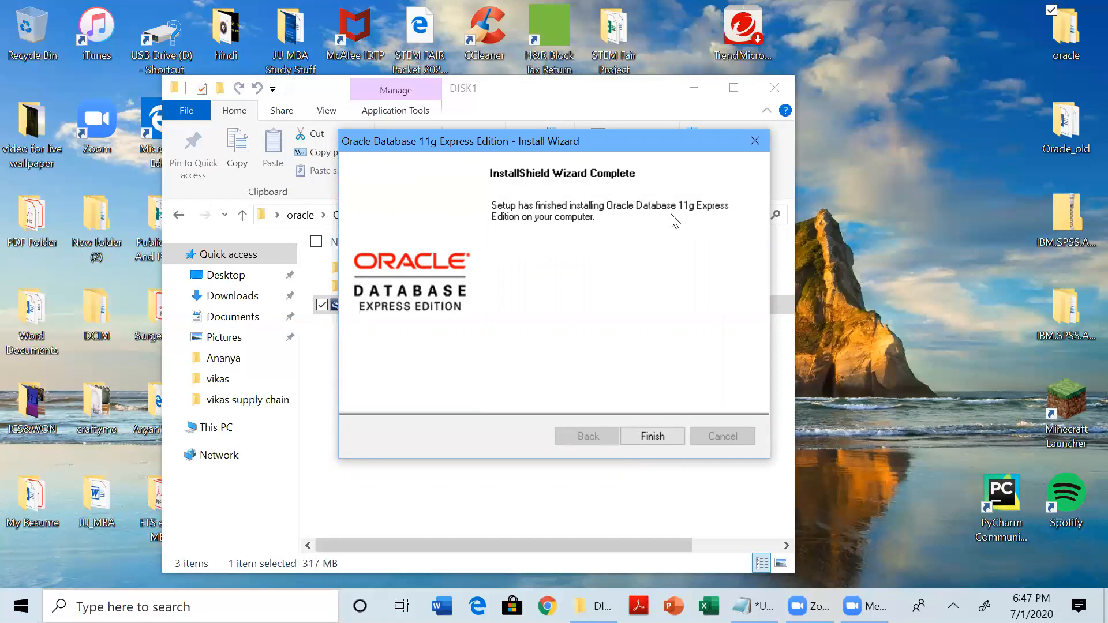
Step: Finish the installer and close the DISK1 Explorer window
{"action": "left_click", "coordinate": [653, 436]}
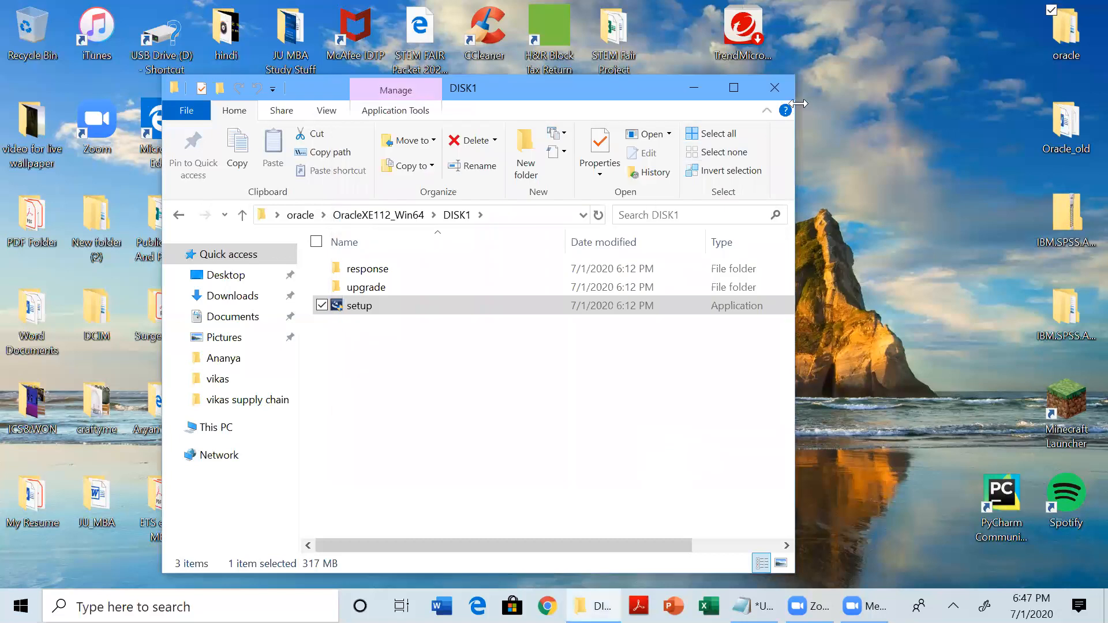
{"action": "left_click", "coordinate": [774, 88]}
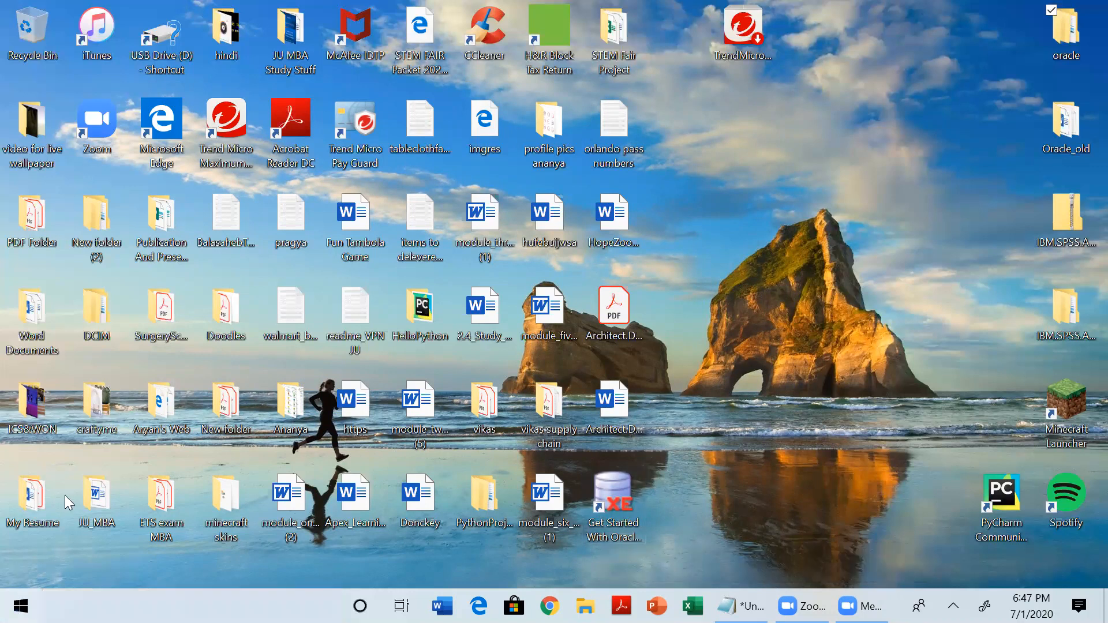
Step: Launch Run SQL Command Line from the Start menu's Oracle Database 11g Express Edition group
{"action": "key", "text": "super"}
{"action": "scroll", "coordinate": [82, 486], "scroll_direction": "down", "scroll_amount": 3}
{"action": "scroll", "coordinate": [82, 486], "scroll_direction": "down", "scroll_amount": 15}
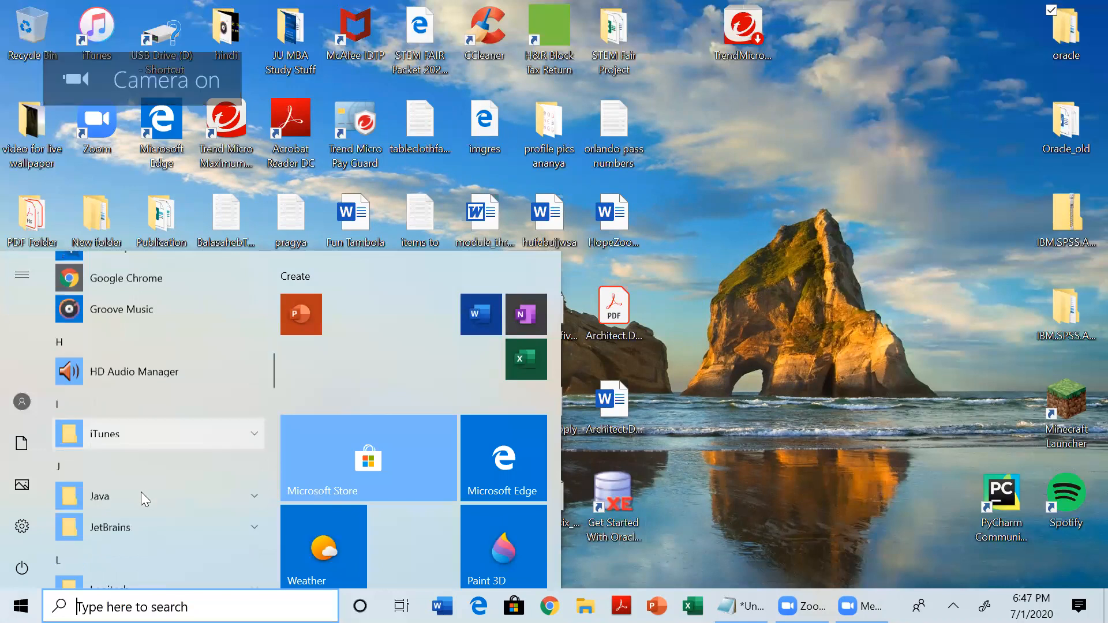
{"action": "scroll", "coordinate": [149, 491], "scroll_direction": "down", "scroll_amount": 12}
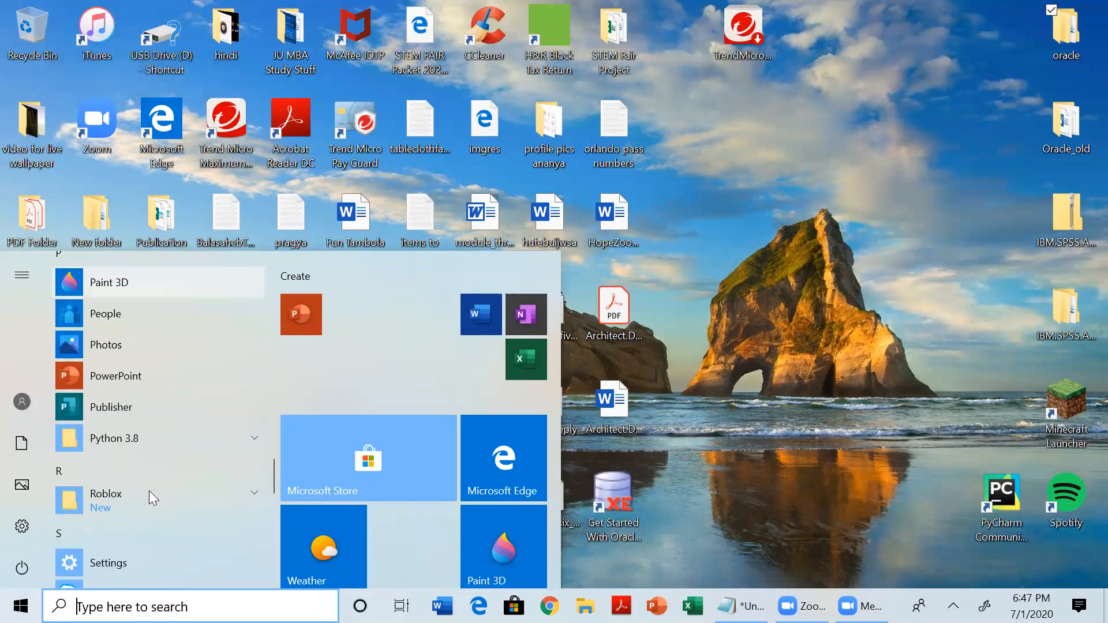
{"action": "scroll", "coordinate": [149, 491], "scroll_direction": "down", "scroll_amount": 3}
{"action": "scroll", "coordinate": [149, 491], "scroll_direction": "up", "scroll_amount": 6}
{"action": "scroll", "coordinate": [156, 491], "scroll_direction": "up", "scroll_amount": 5}
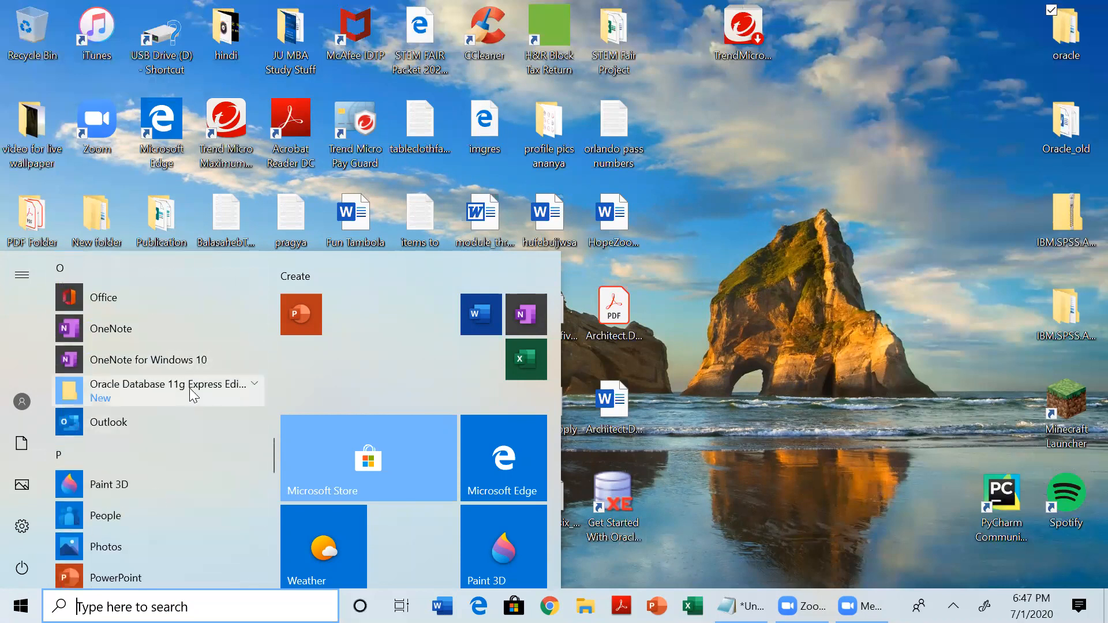
{"action": "left_click", "coordinate": [197, 391]}
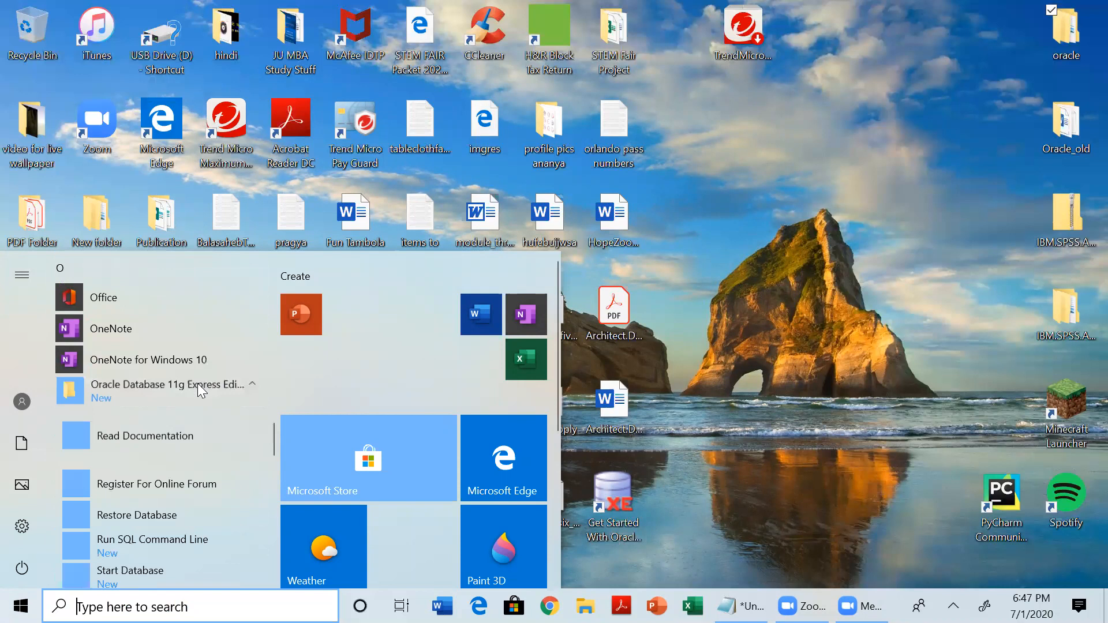
{"action": "scroll", "coordinate": [186, 403], "scroll_direction": "down", "scroll_amount": 3}
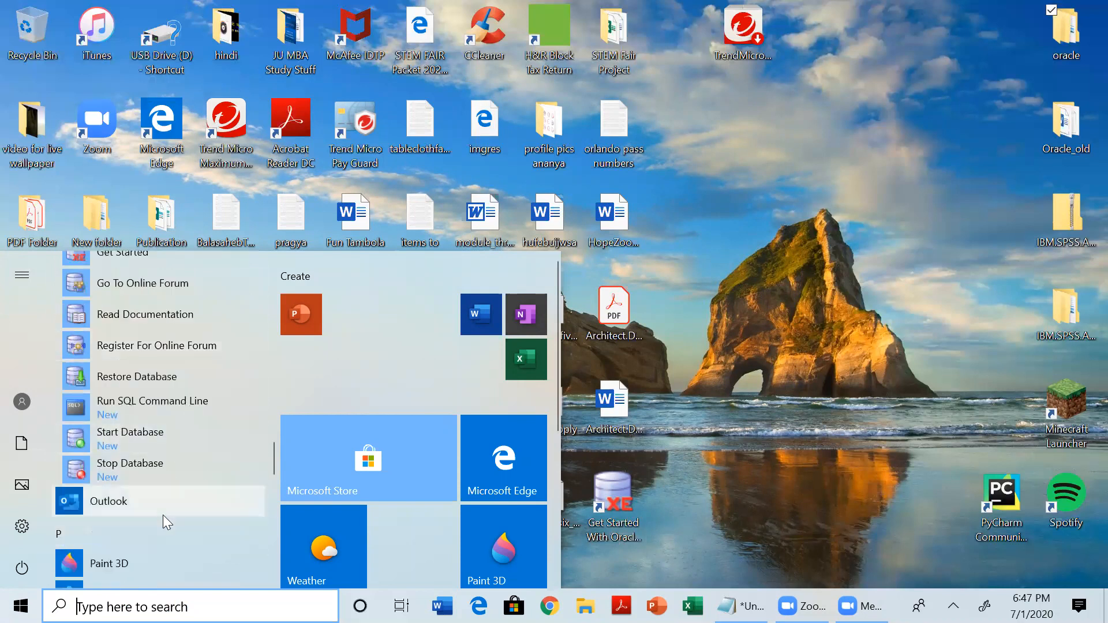
{"action": "left_click", "coordinate": [130, 407]}
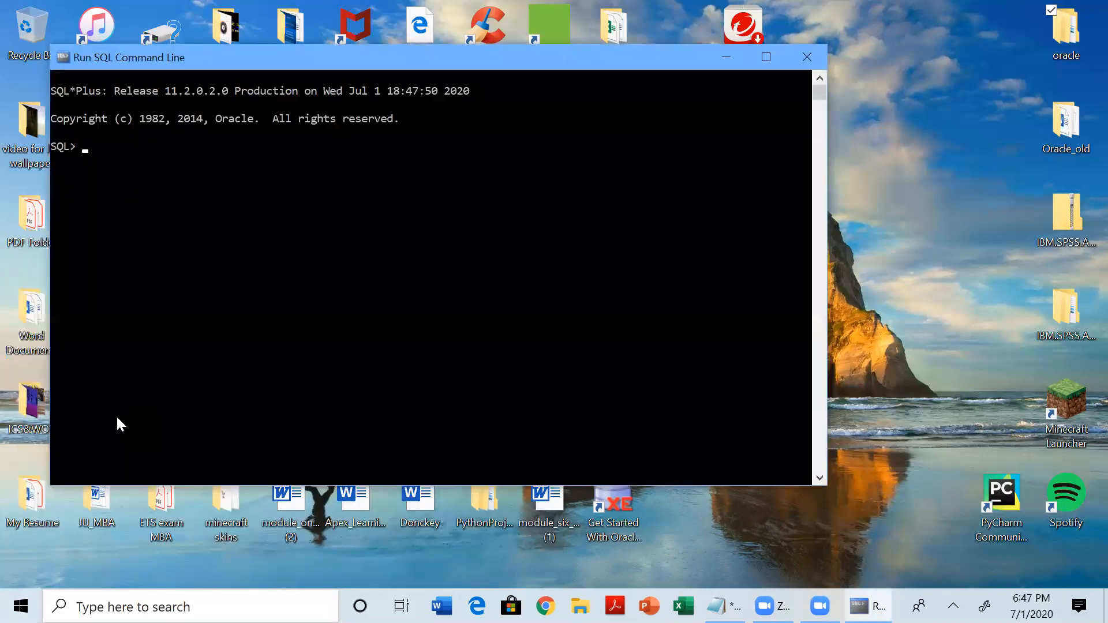
Step: Connect as system twice: with the password inline, then entering it at the prompt
{"action": "type", "text": "connect system/oracle"}
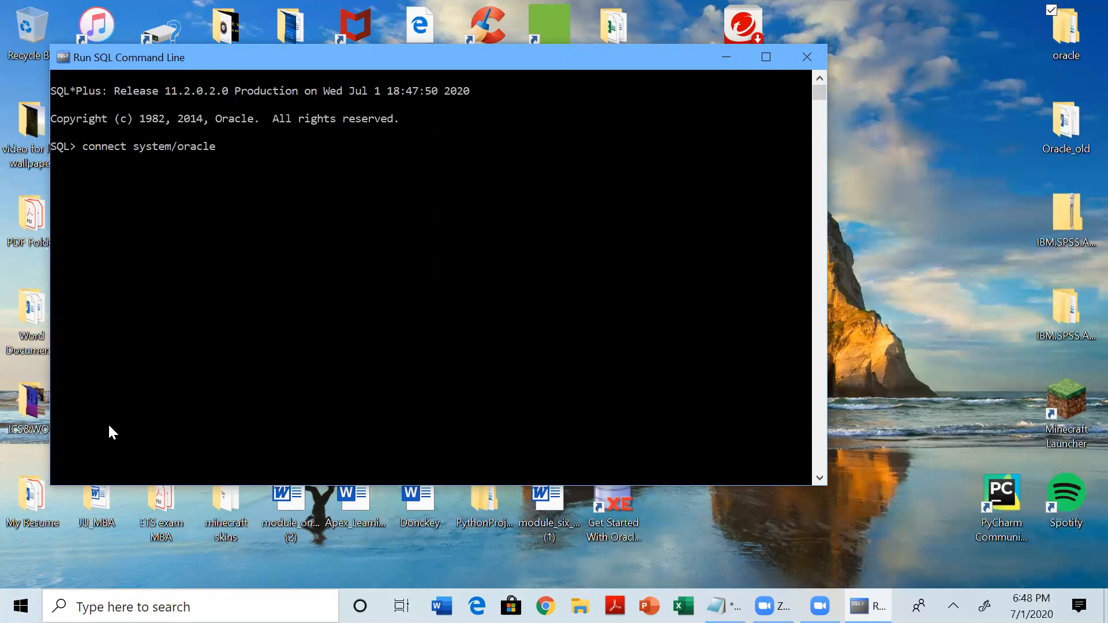
{"action": "key", "text": "Return"}
{"action": "type", "text": "connect system/"}
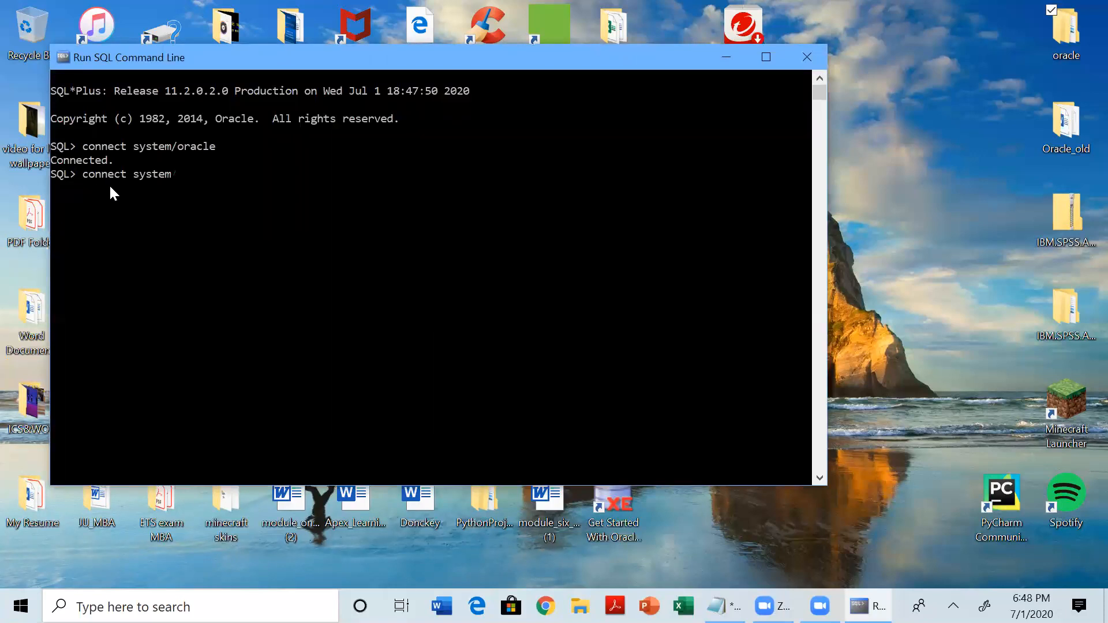
{"action": "key", "text": "Return"}
{"action": "type", "text": "oracle"}
{"action": "key", "text": "Return"}
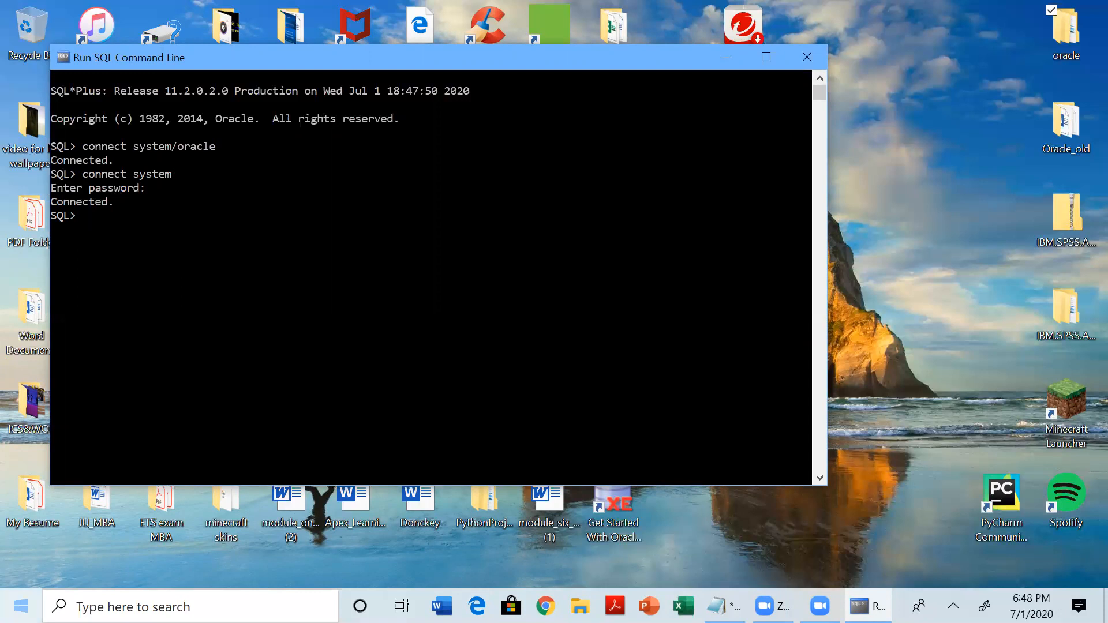
Step: Stop the OracleServiceXE database via Oracle Database 11g's Stop Database shortcut
{"action": "left_click", "coordinate": [21, 606]}
{"action": "scroll", "coordinate": [97, 465], "scroll_direction": "down", "scroll_amount": 5}
{"action": "scroll", "coordinate": [97, 466], "scroll_direction": "down", "scroll_amount": 10}
{"action": "scroll", "coordinate": [134, 485], "scroll_direction": "down", "scroll_amount": 6}
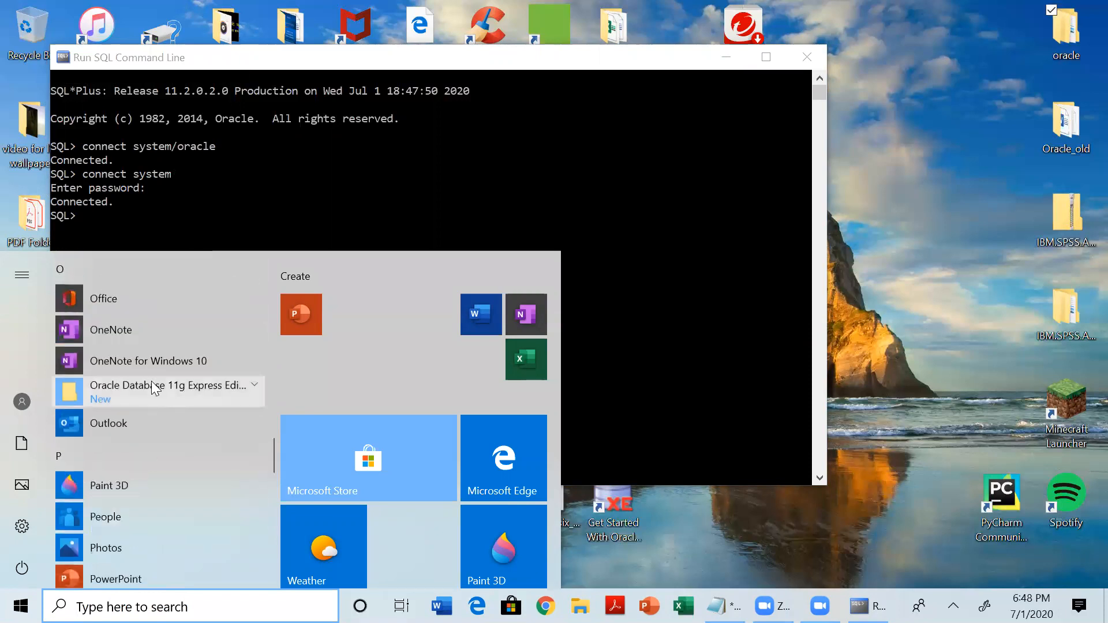
{"action": "left_click", "coordinate": [152, 387]}
{"action": "scroll", "coordinate": [133, 460], "scroll_direction": "down", "scroll_amount": 3}
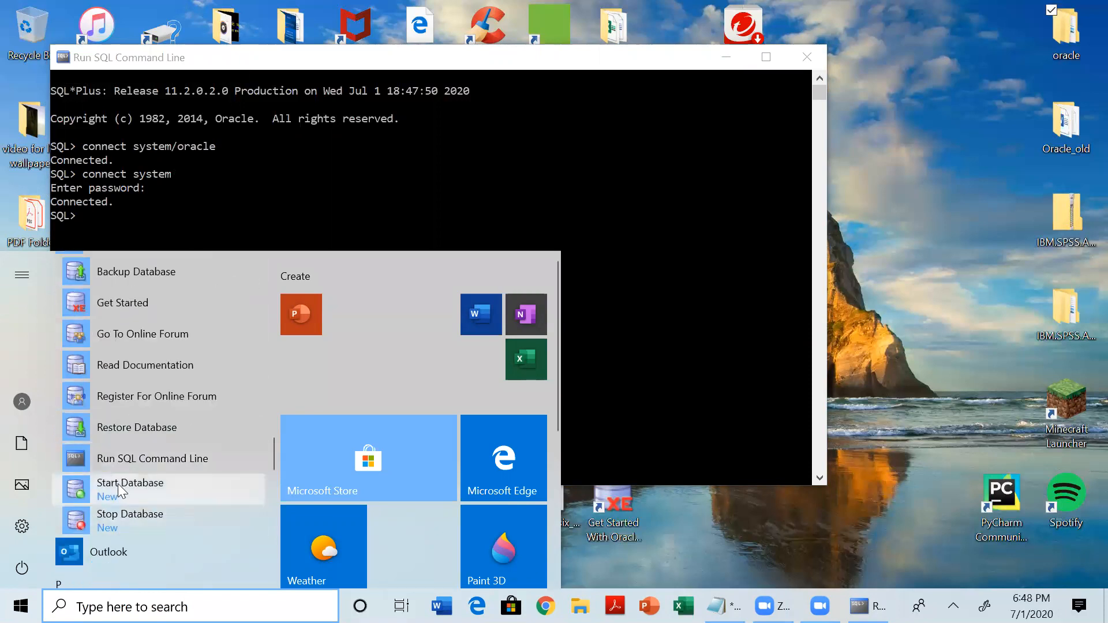
{"action": "left_click", "coordinate": [123, 514]}
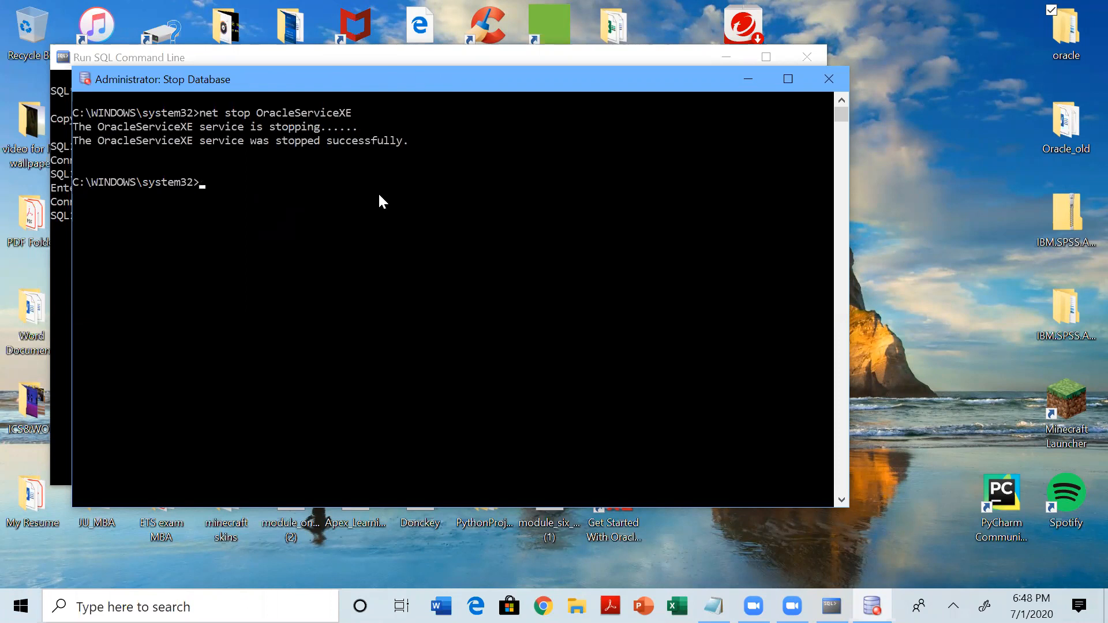
{"action": "left_click_drag", "start_coordinate": [332, 78], "coordinate": [689, 249]}
Step: Try reconnecting as system in SQL*Plus, getting ORA-03113/ORA-12560, then close the Stop Database console
{"action": "left_click", "coordinate": [209, 221]}
{"action": "left_click", "coordinate": [143, 218]}
{"action": "type", "text": "con"}
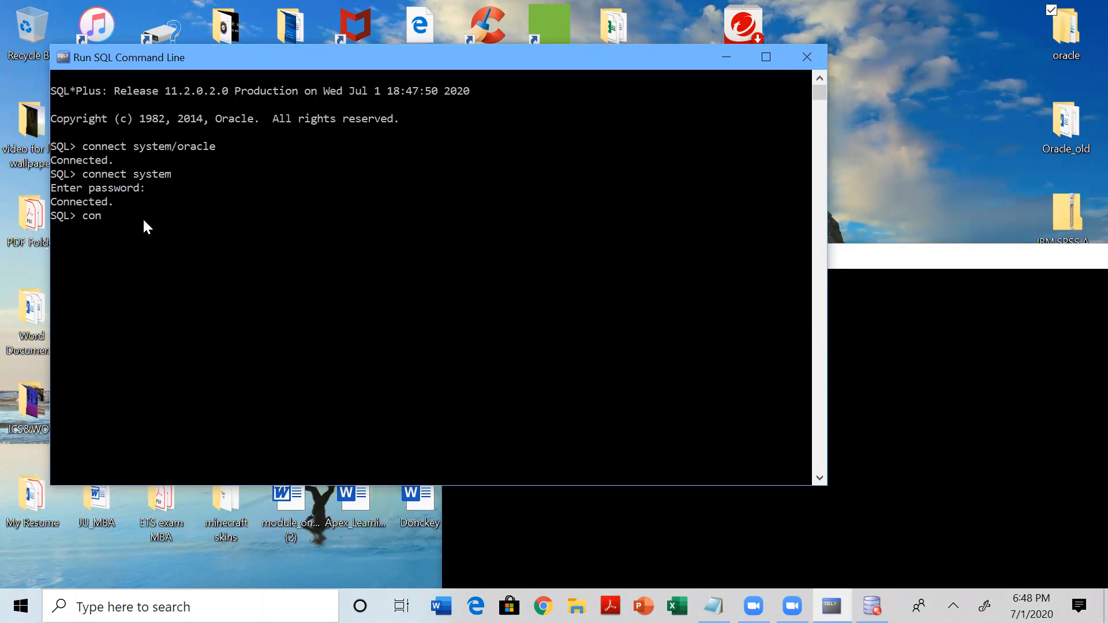
{"action": "type", "text": "nect system/oracle"}
{"action": "key", "text": "Return"}
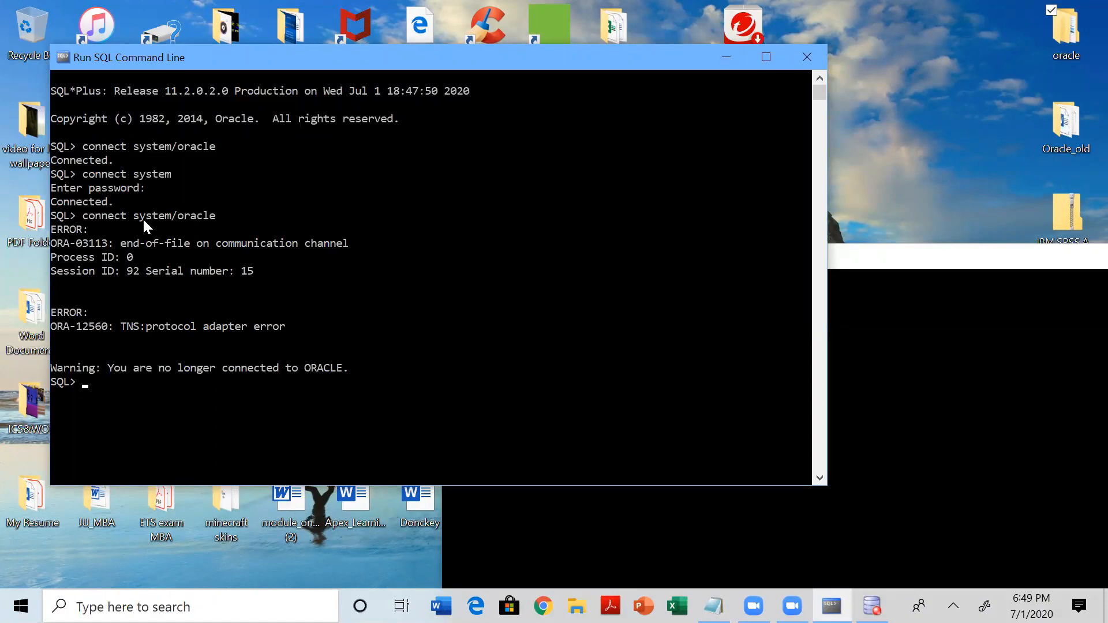
{"action": "left_click_drag", "start_coordinate": [870, 257], "coordinate": [568, 132]}
{"action": "left_click_drag", "start_coordinate": [689, 130], "coordinate": [583, 135]}
{"action": "left_click", "coordinate": [804, 136]}
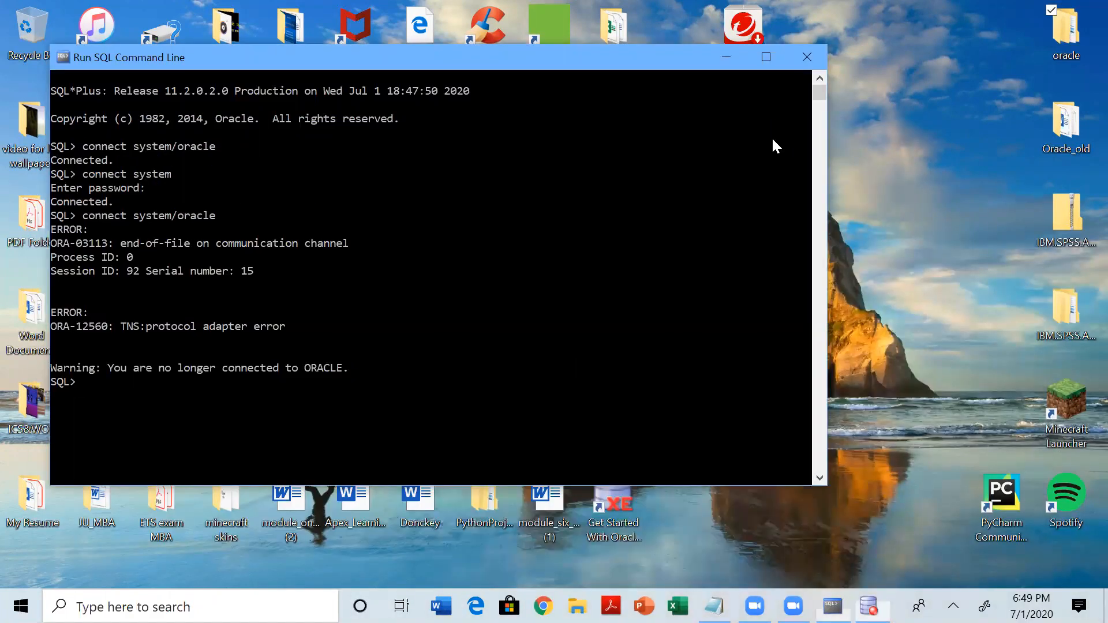
Step: Start the OracleServiceXE database via Oracle Database 11g's Start Database shortcut and close its console
{"action": "key", "text": "super"}
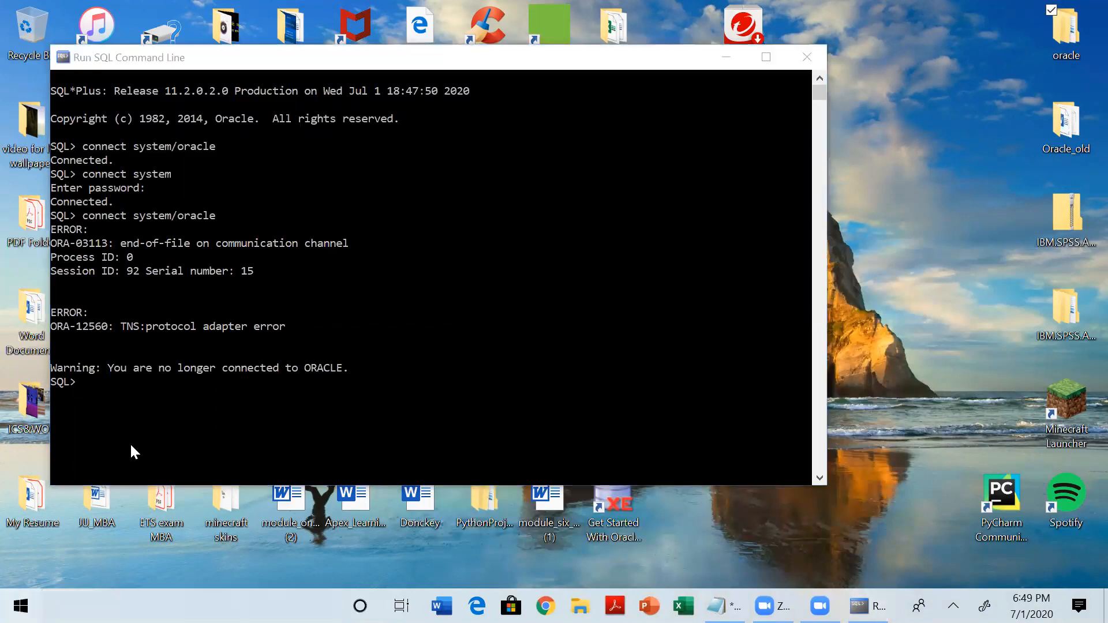
{"action": "scroll", "coordinate": [133, 455], "scroll_direction": "down", "scroll_amount": 12}
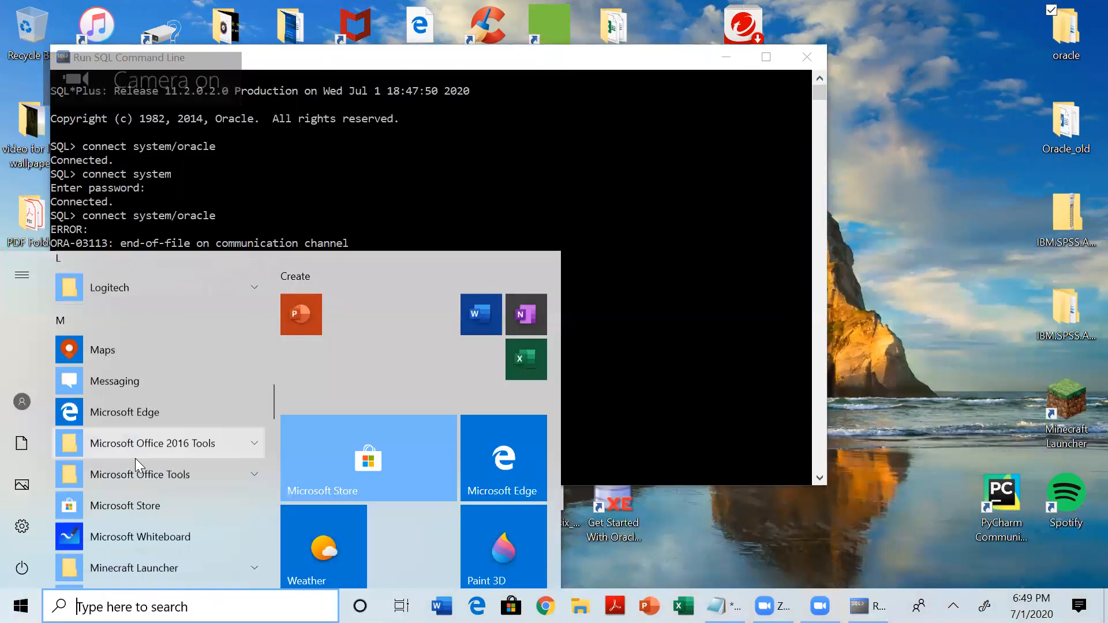
{"action": "scroll", "coordinate": [141, 469], "scroll_direction": "down", "scroll_amount": 5}
{"action": "left_click", "coordinate": [152, 384]}
{"action": "scroll", "coordinate": [147, 426], "scroll_direction": "down", "scroll_amount": 3}
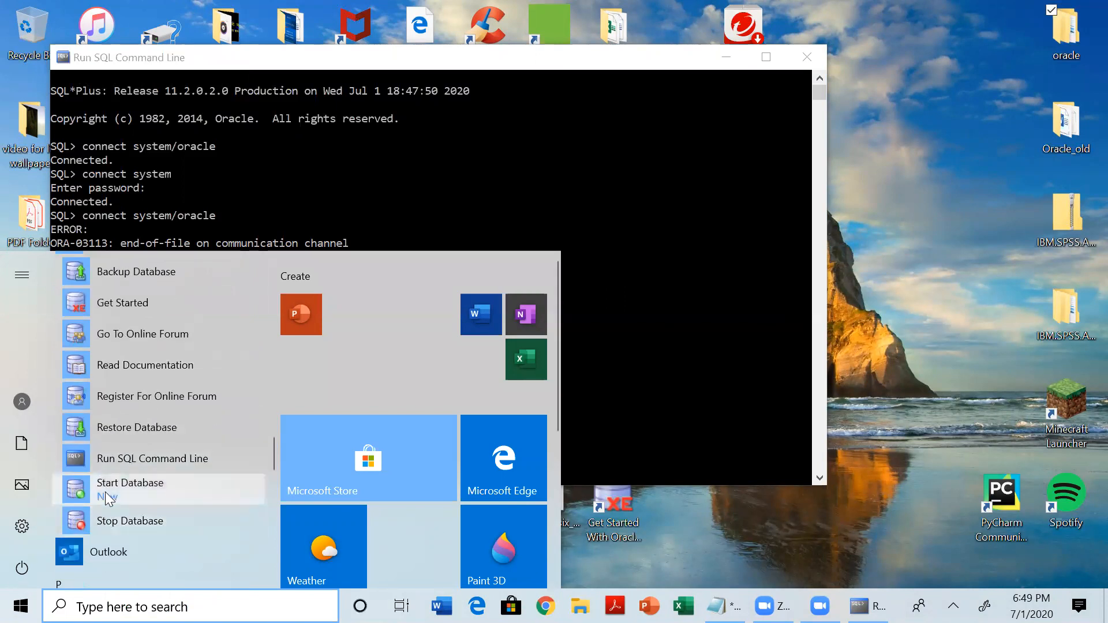
{"action": "left_click", "coordinate": [113, 491]}
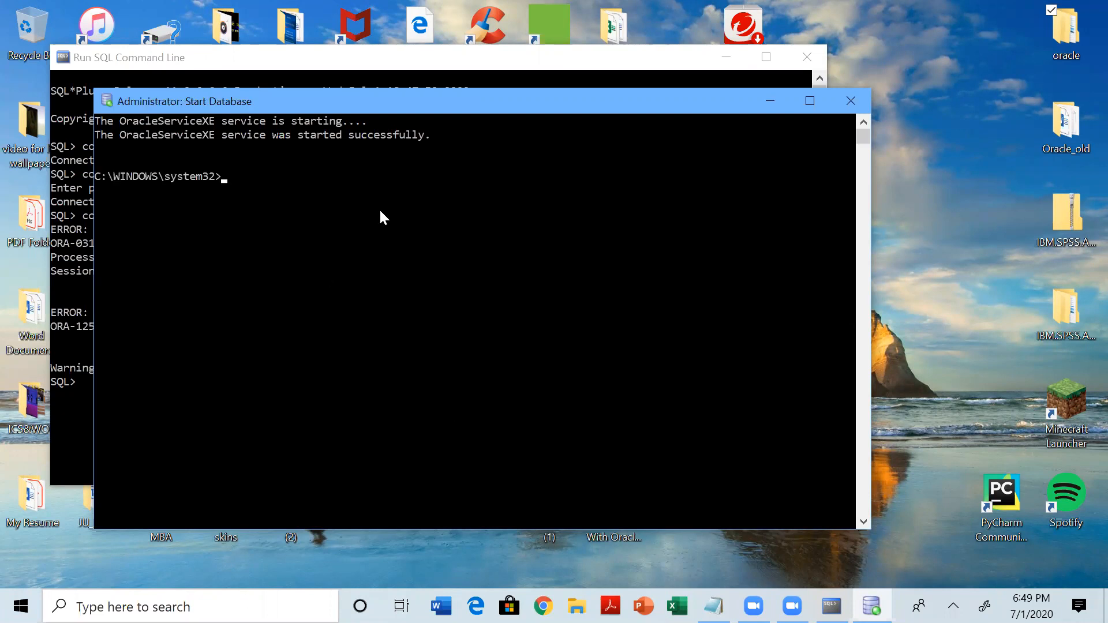
{"action": "left_click", "coordinate": [851, 101]}
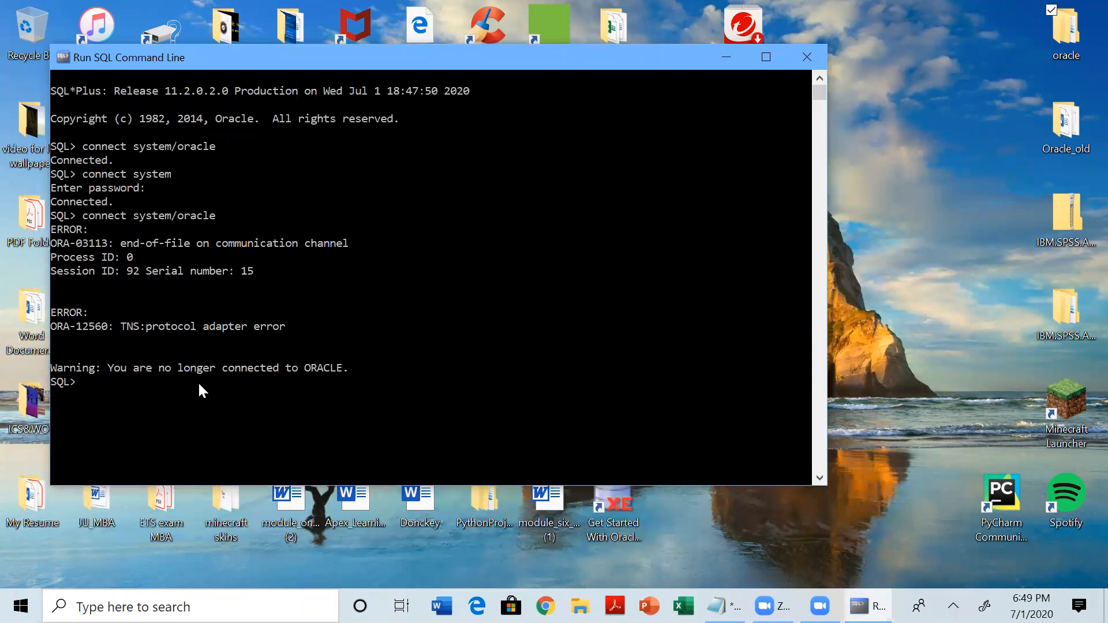
Step: Reconnect as system in SQL*Plus, then close the Run SQL Command Line window
{"action": "type", "text": "connect system/oracle"}
{"action": "key", "text": "Return"}
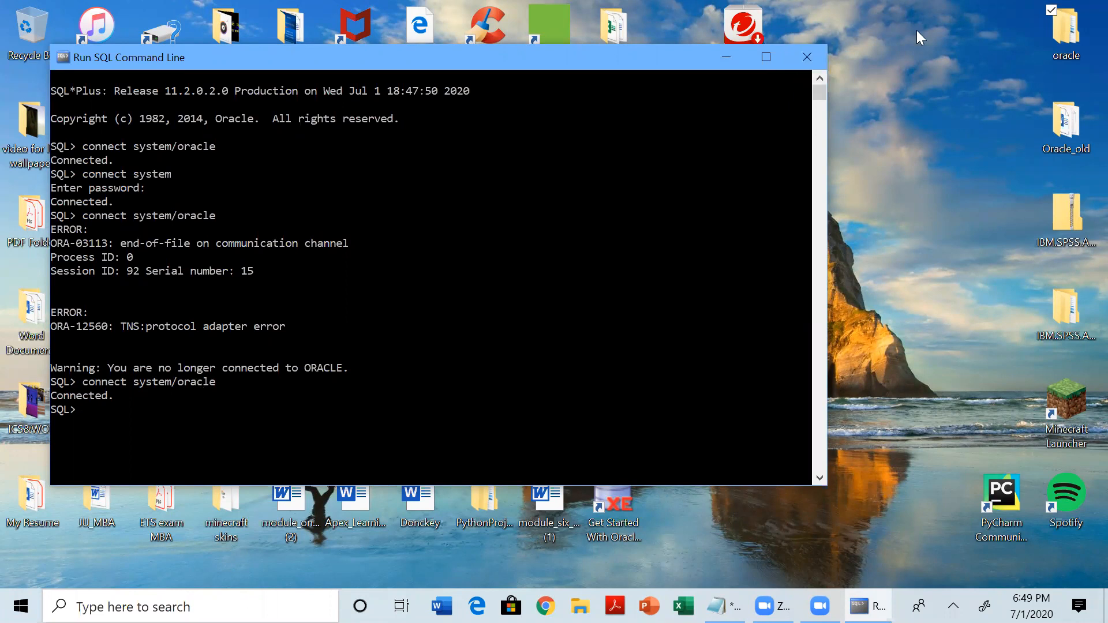
{"action": "left_click", "coordinate": [819, 58]}
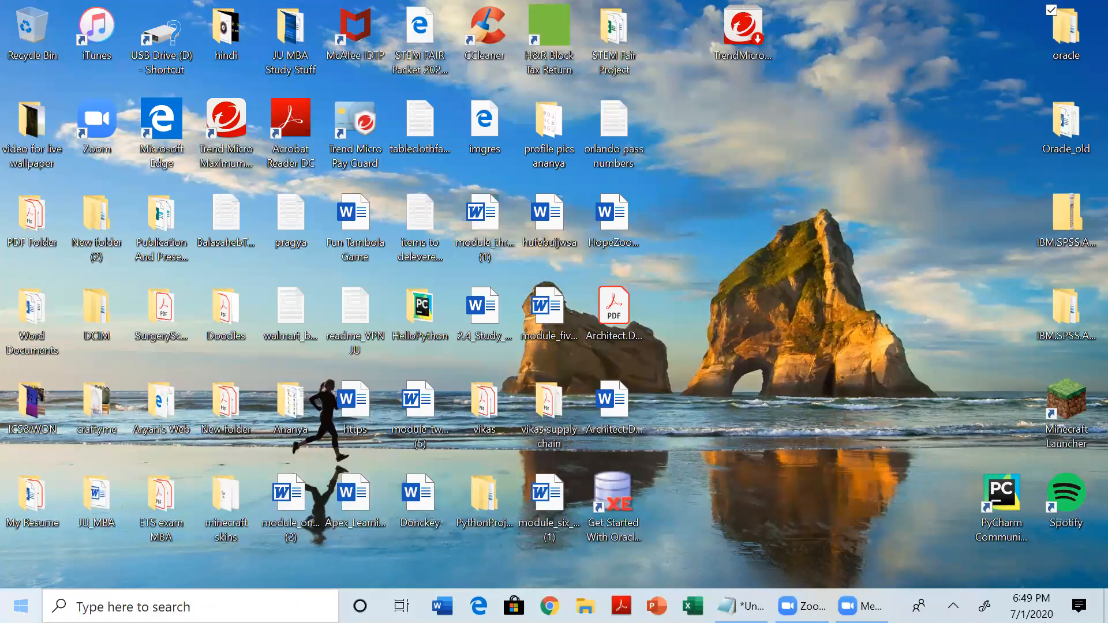
{"action": "left_click", "coordinate": [21, 605]}
{"action": "scroll", "coordinate": [115, 485], "scroll_direction": "down", "scroll_amount": 10}
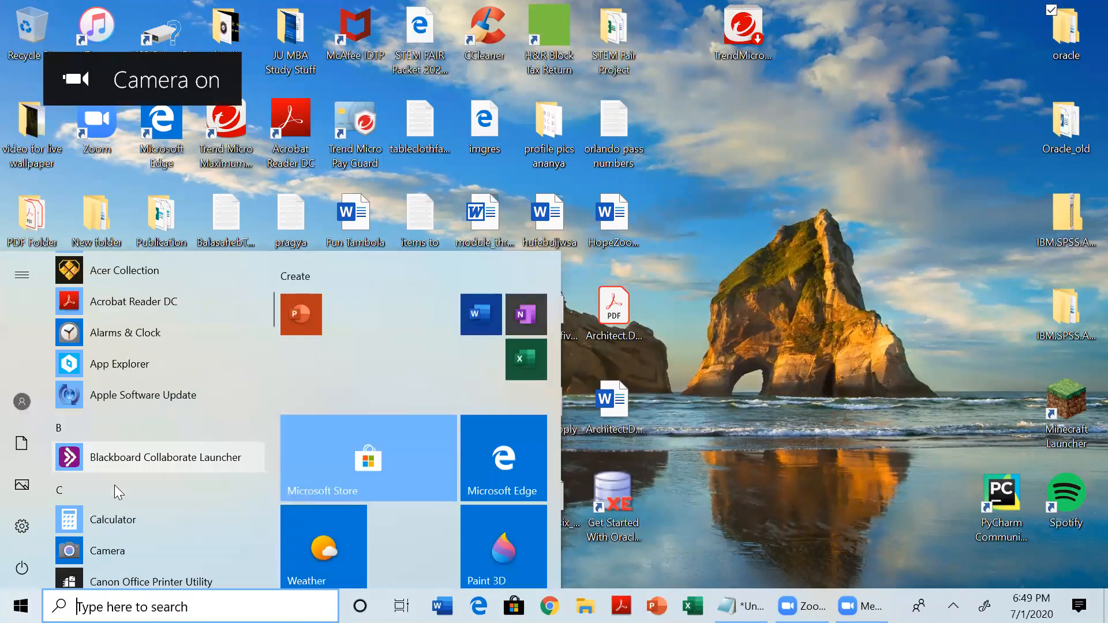
{"action": "scroll", "coordinate": [112, 507], "scroll_direction": "down", "scroll_amount": 10}
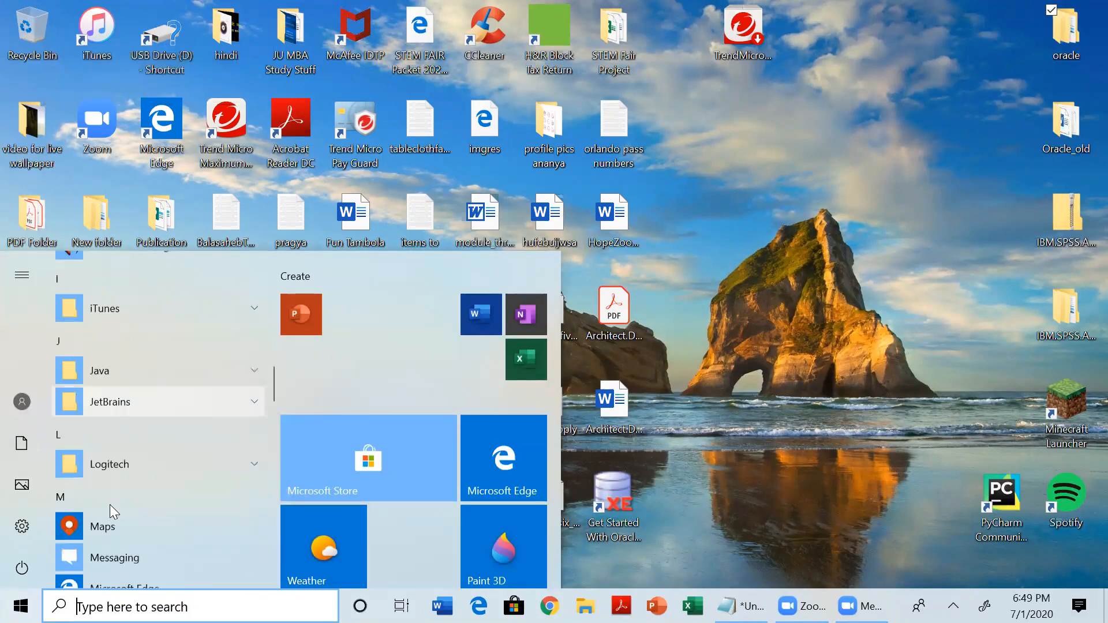
{"action": "scroll", "coordinate": [109, 505], "scroll_direction": "down", "scroll_amount": 5}
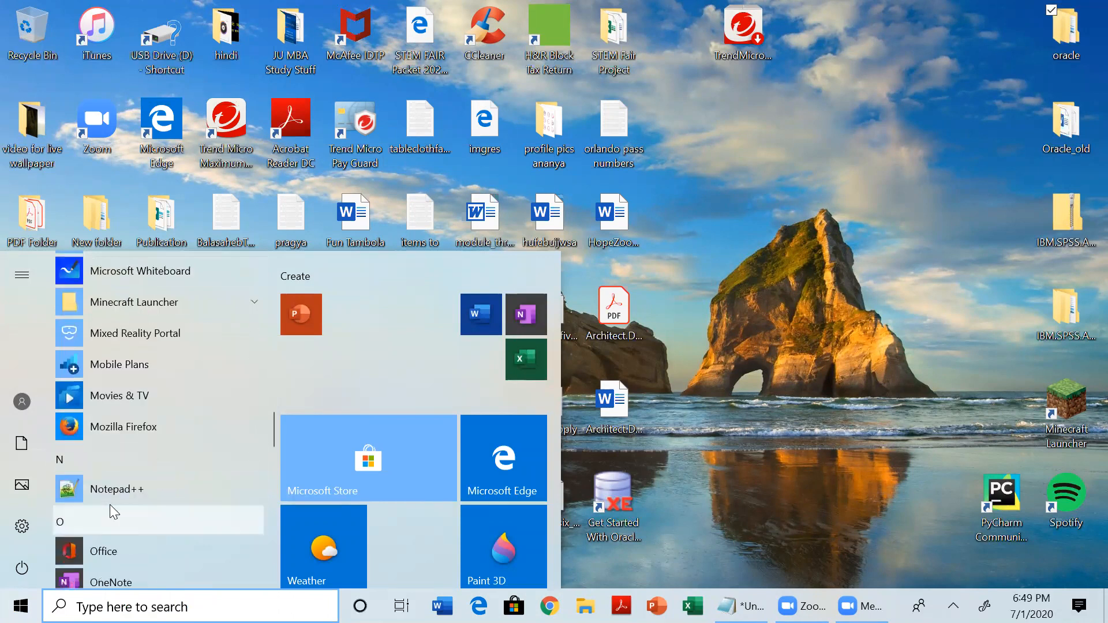
{"action": "scroll", "coordinate": [110, 504], "scroll_direction": "down", "scroll_amount": 4}
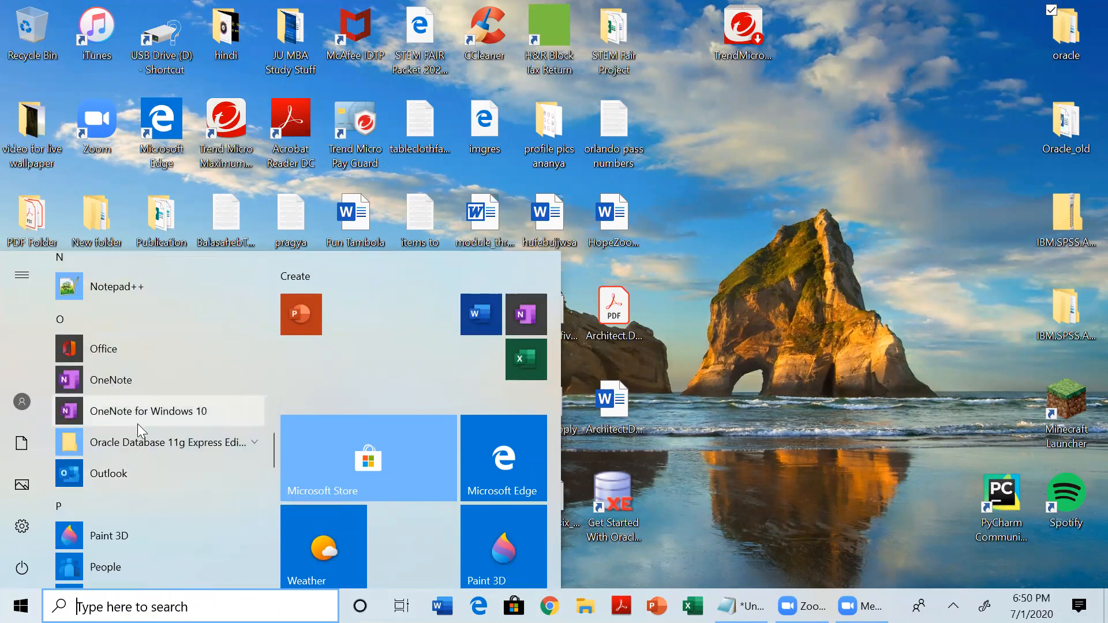
{"action": "left_click", "coordinate": [155, 445]}
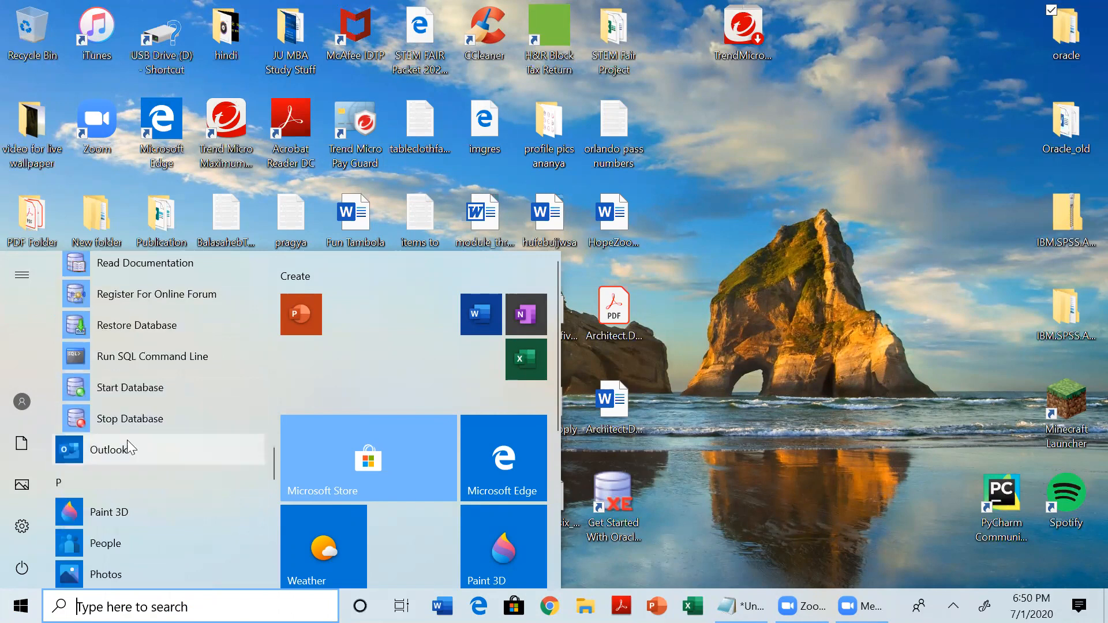
{"action": "left_click", "coordinate": [139, 392]}
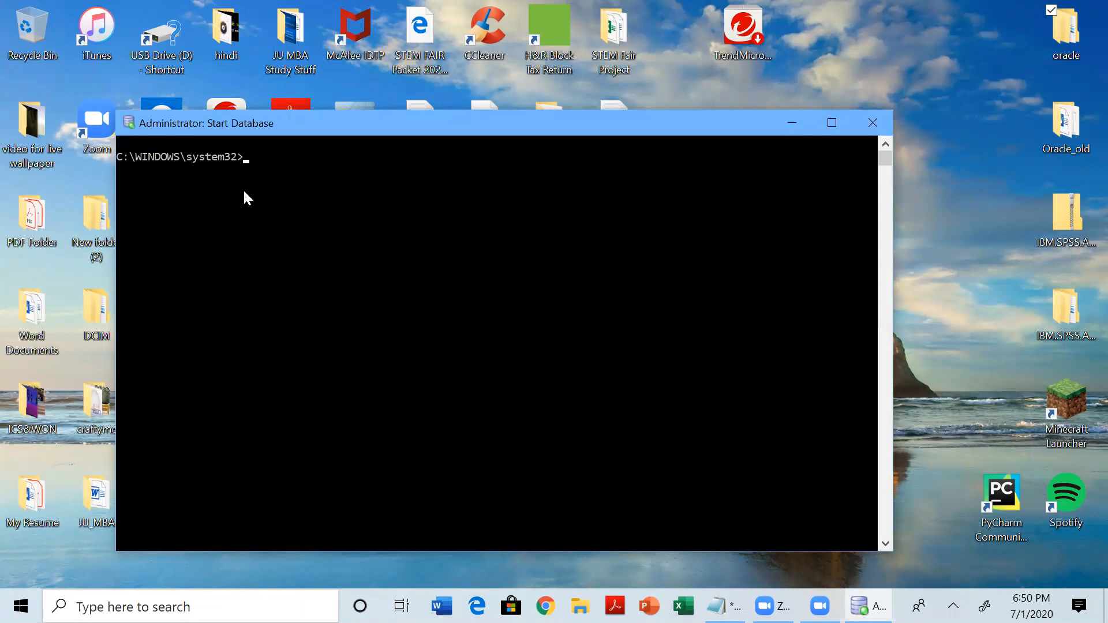
{"action": "left_click", "coordinate": [873, 123]}
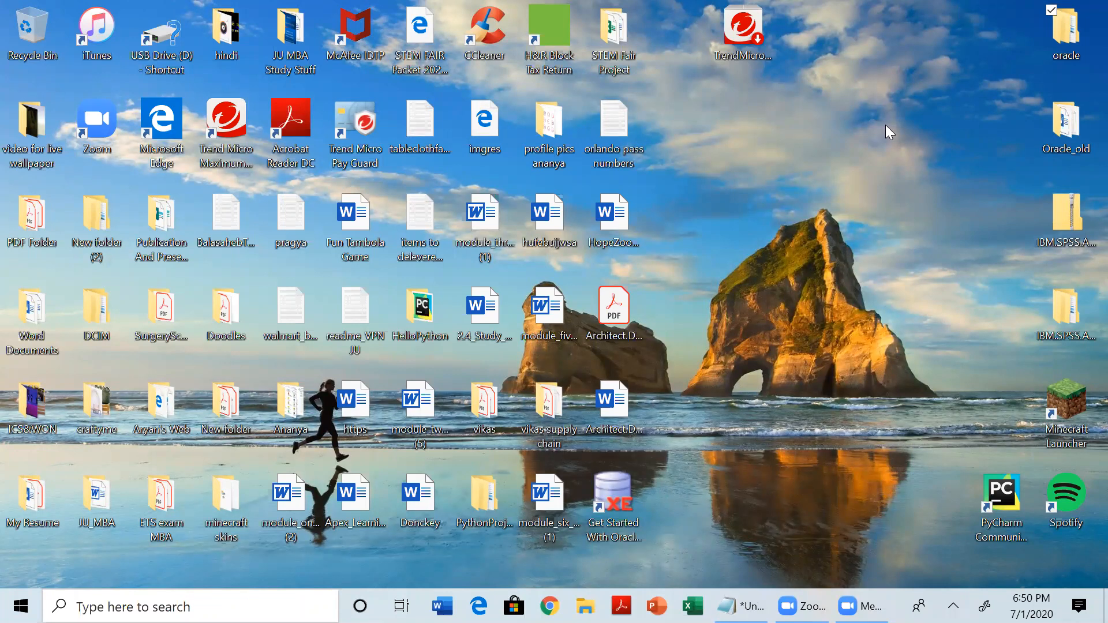
Step: Launch sqldeveloper.exe from oracle > sqldeveloper-19.2.1.247.2212-x64 > sqldeveloper and allow it to run
{"action": "double_click", "coordinate": [1066, 32]}
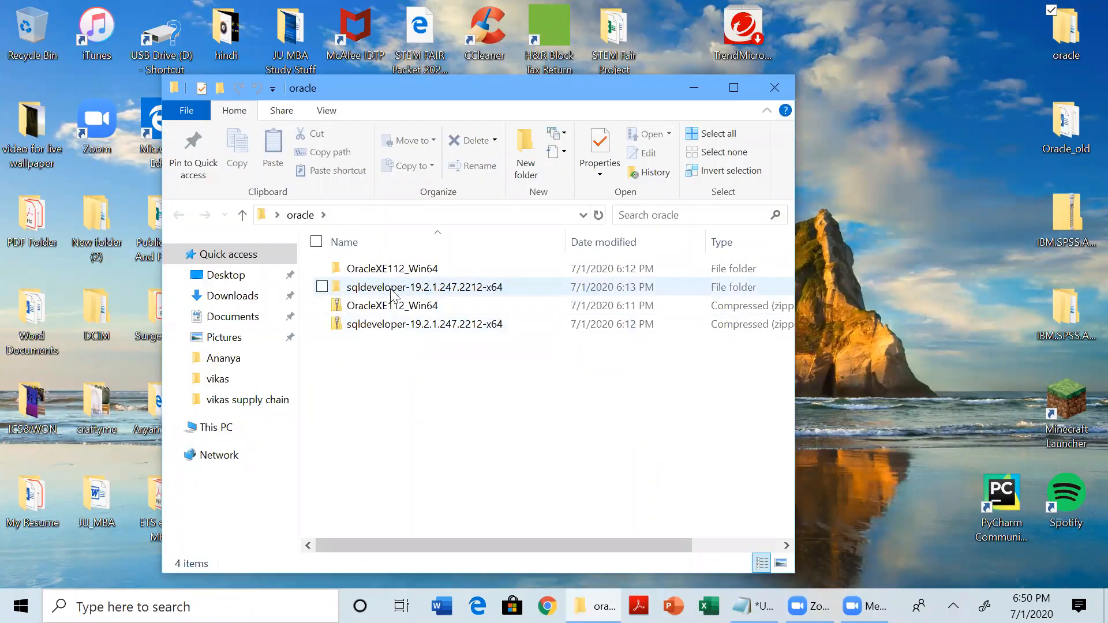
{"action": "double_click", "coordinate": [391, 289]}
{"action": "left_click", "coordinate": [379, 272]}
{"action": "double_click", "coordinate": [379, 272]}
{"action": "scroll", "coordinate": [479, 381], "scroll_direction": "down", "scroll_amount": 3}
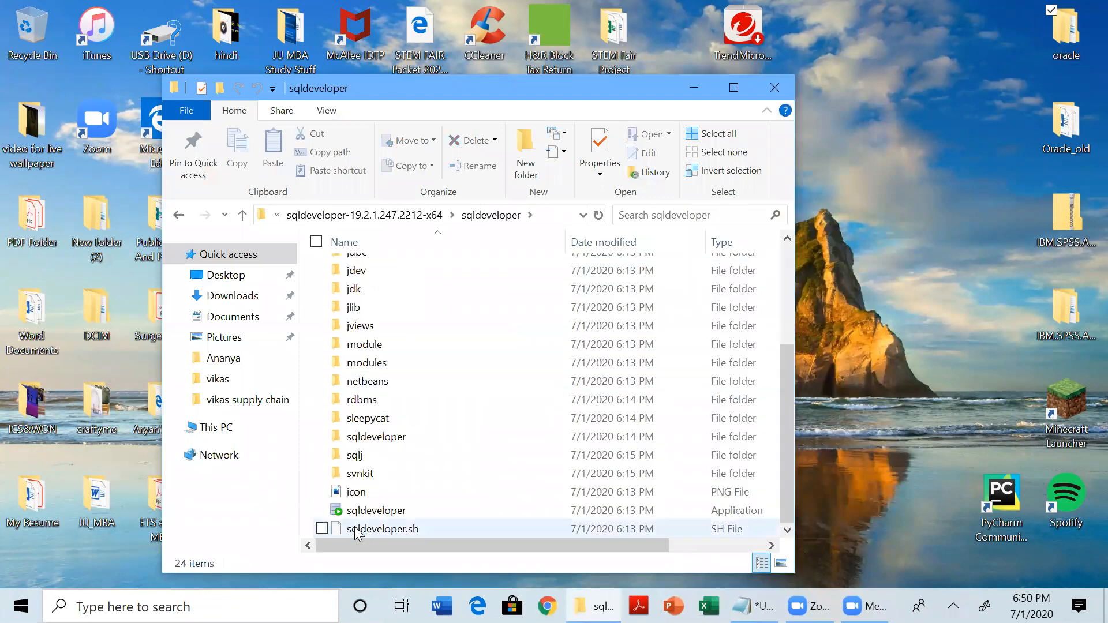
{"action": "double_click", "coordinate": [380, 510]}
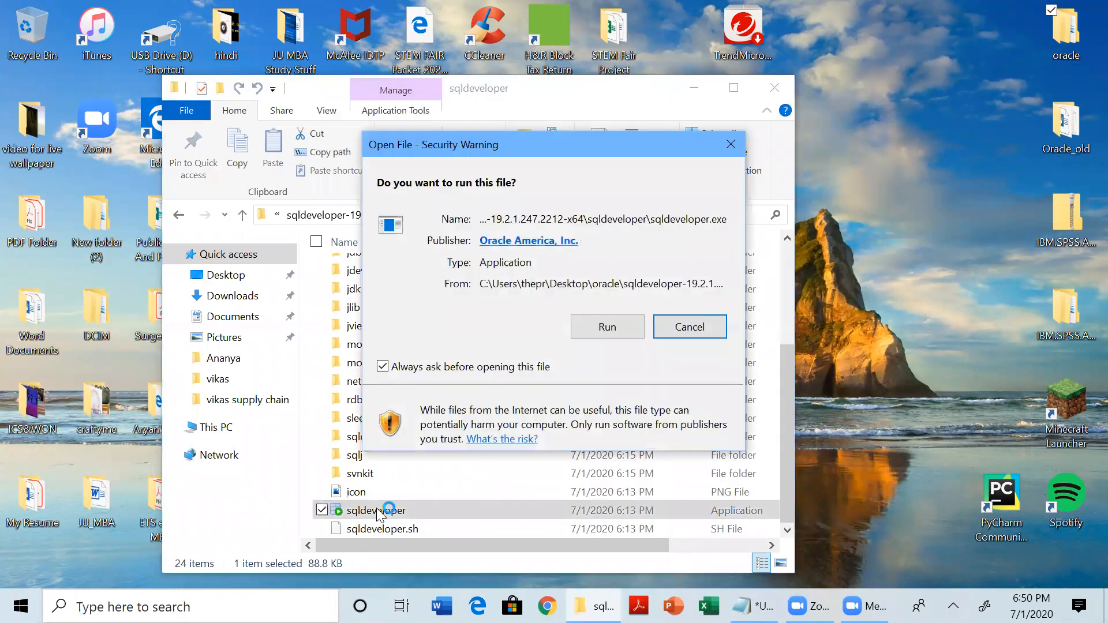
{"action": "left_click", "coordinate": [607, 327]}
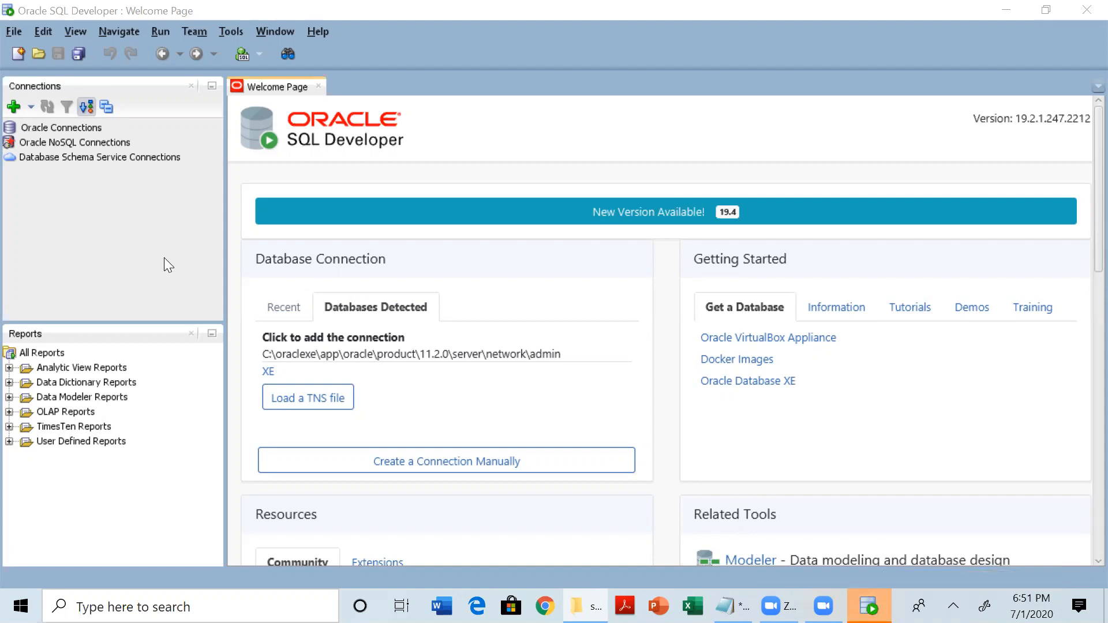
Step: Open the New / Select Database Connection dialog with the Connections panel's green + button
{"action": "left_click", "coordinate": [11, 109]}
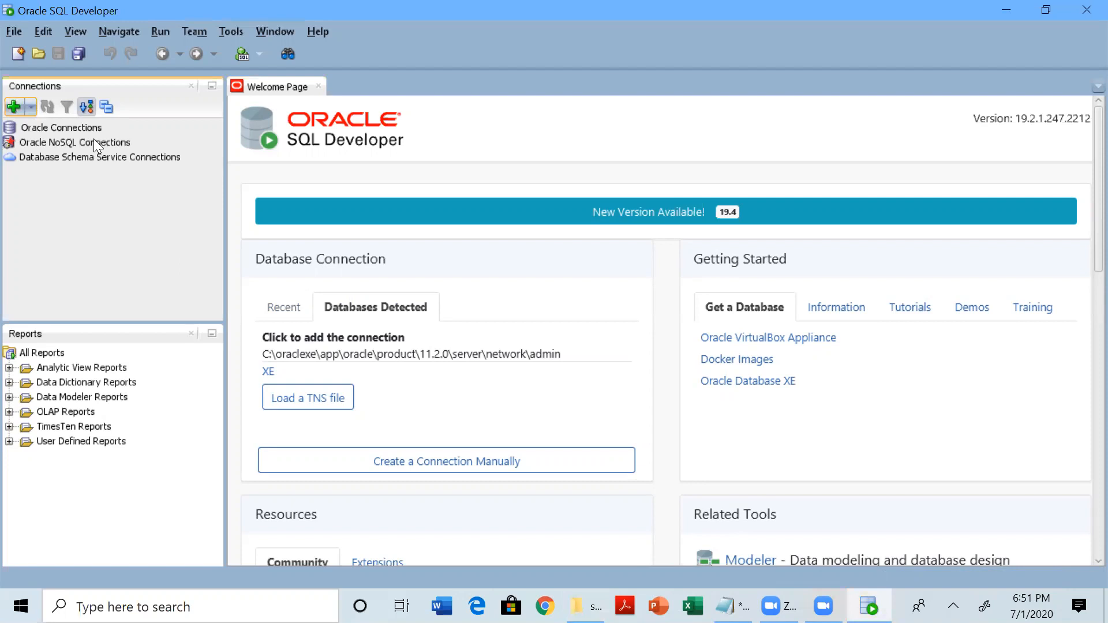
{"action": "left_click", "coordinate": [17, 106]}
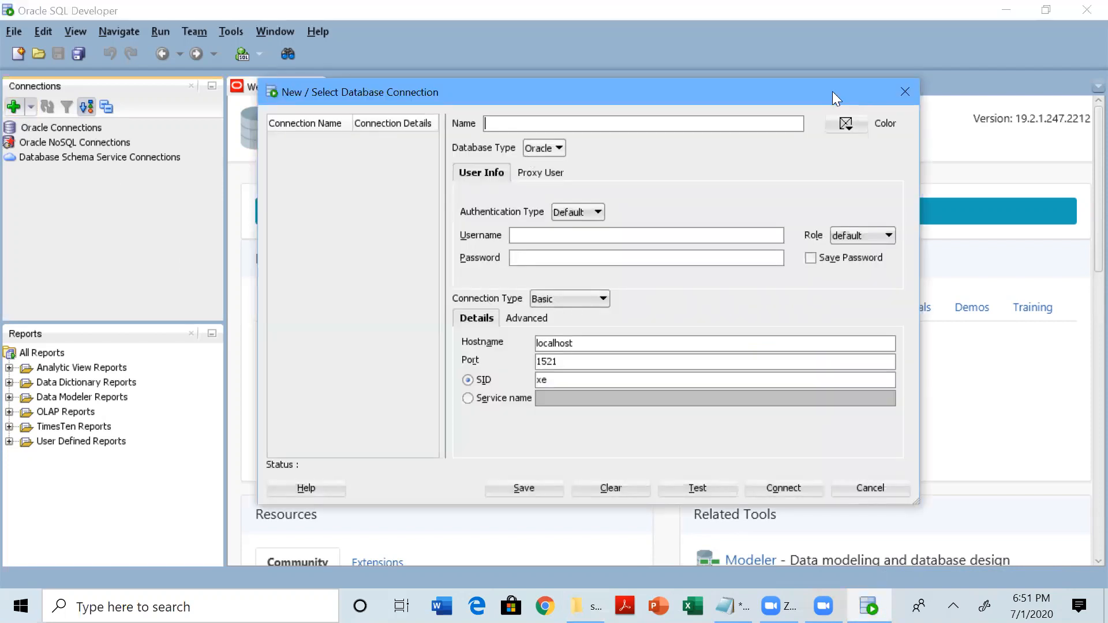
Step: Create the 'My System User' connection for SYSTEM with a saved password, test it, and connect
{"action": "left_click", "coordinate": [585, 126]}
{"action": "type", "text": "My System User"}
{"action": "key", "text": "Caps_Lock"}
{"action": "type", "text": "S"}
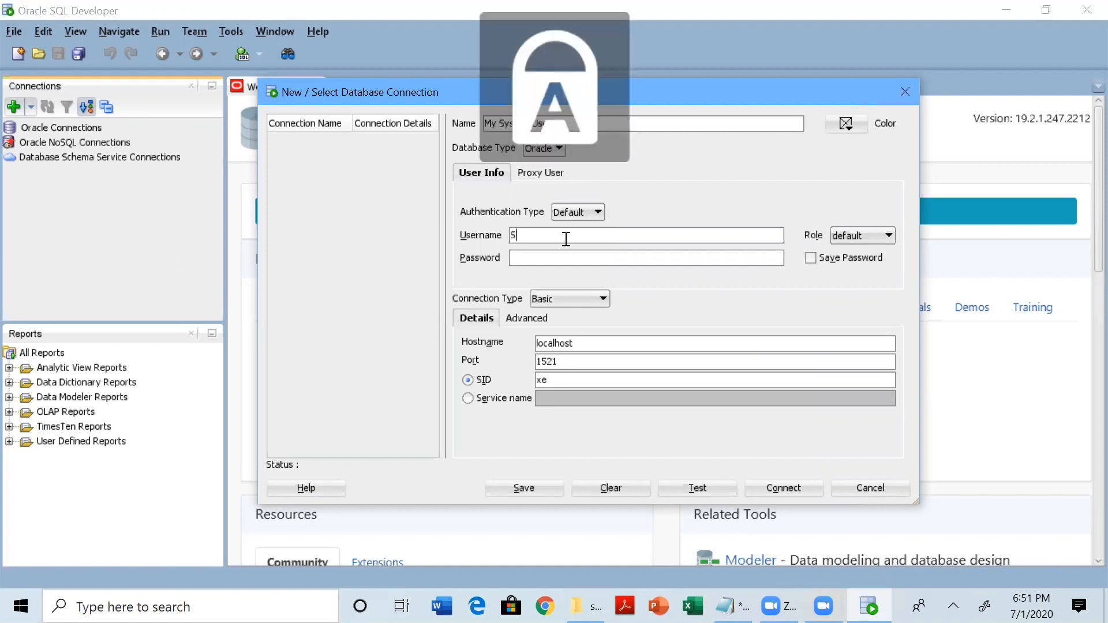
{"action": "type", "text": "YSTEM"}
{"action": "key", "text": "Tab"}
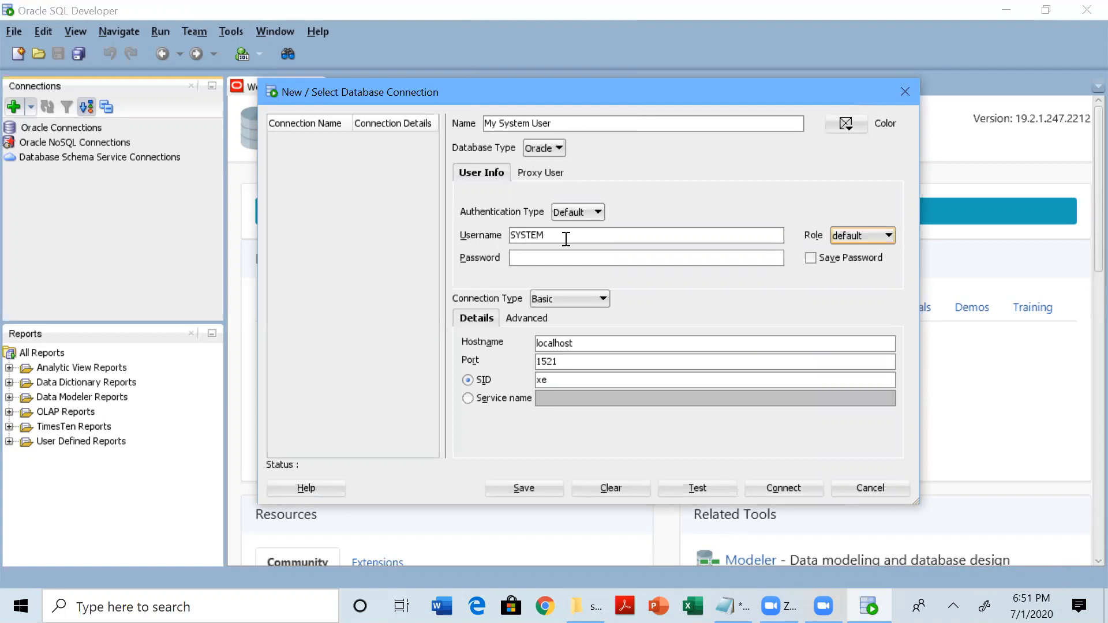
{"action": "key", "text": "Caps_Lock"}
{"action": "type", "text": "oracle"}
{"action": "left_click", "coordinate": [811, 258]}
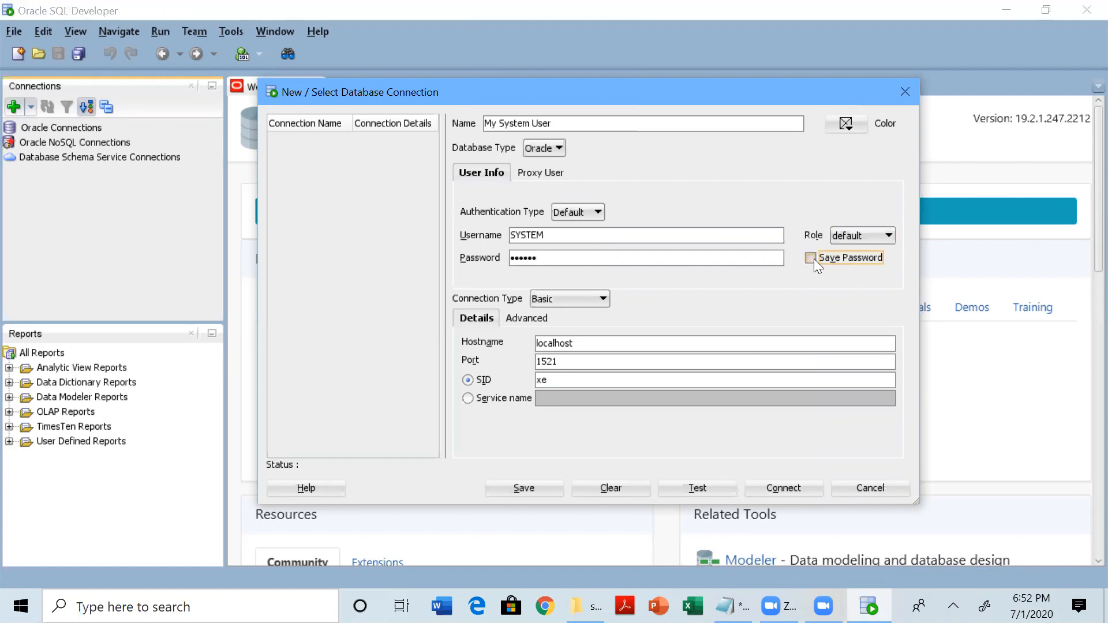
{"action": "left_click", "coordinate": [696, 487]}
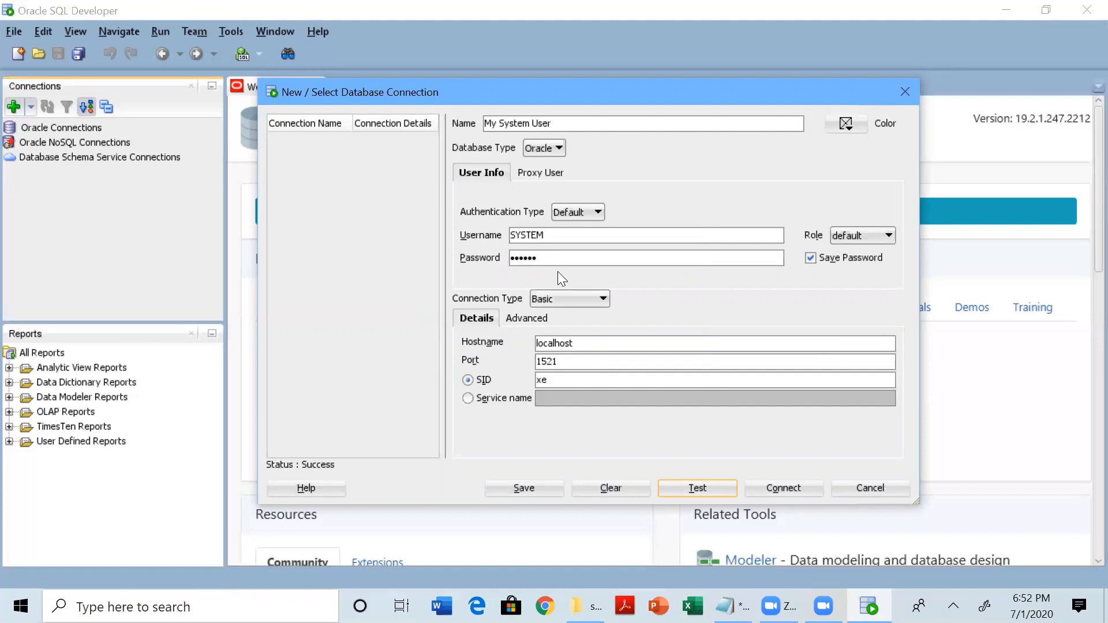
{"action": "left_click", "coordinate": [777, 488]}
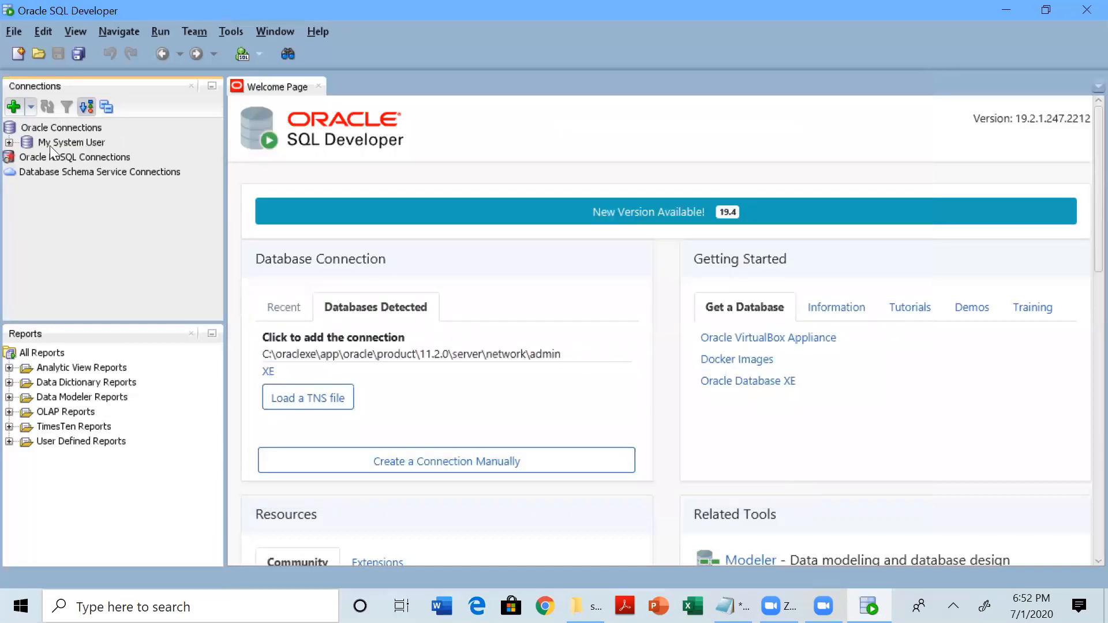
Step: Expand the My System User connection and scroll through its object tree
{"action": "left_click", "coordinate": [9, 143]}
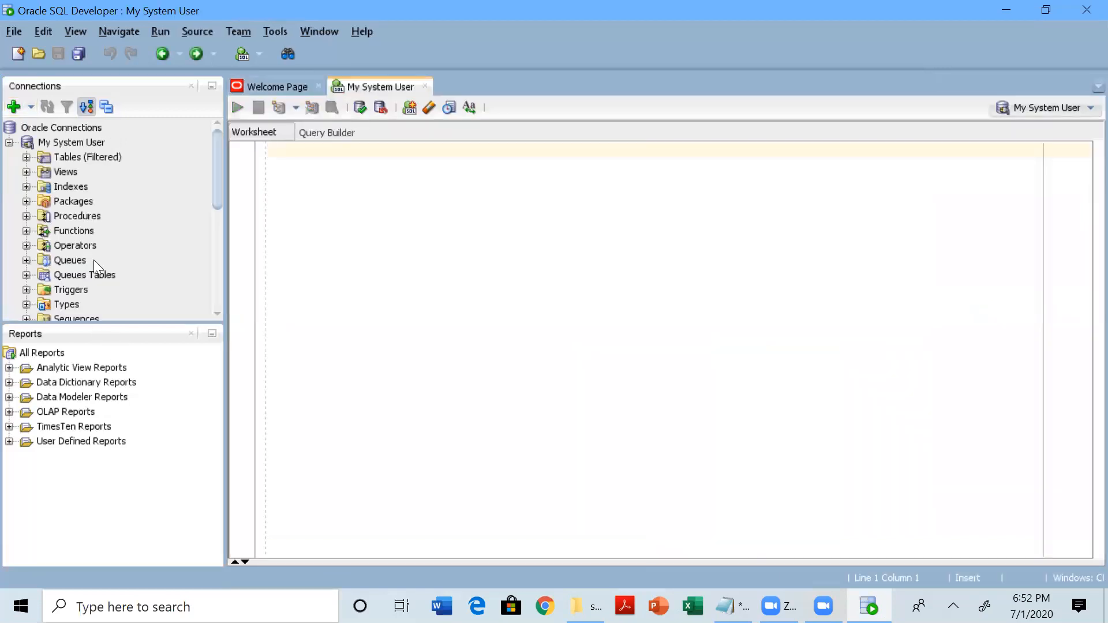
{"action": "scroll", "coordinate": [81, 199], "scroll_direction": "down", "scroll_amount": 3}
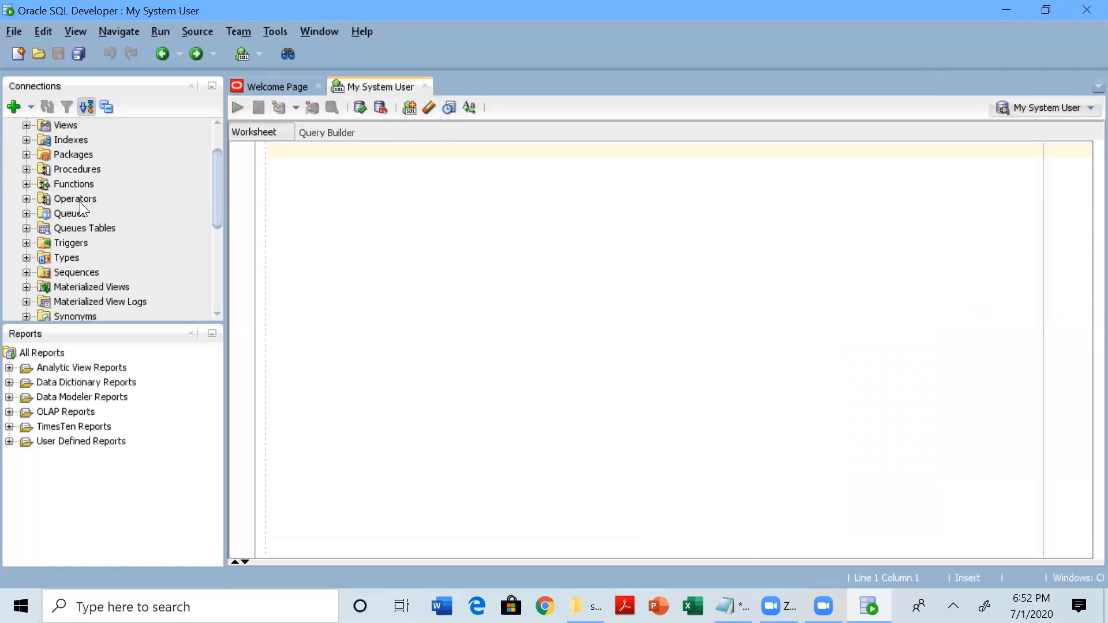
{"action": "scroll", "coordinate": [80, 209], "scroll_direction": "up", "scroll_amount": 4}
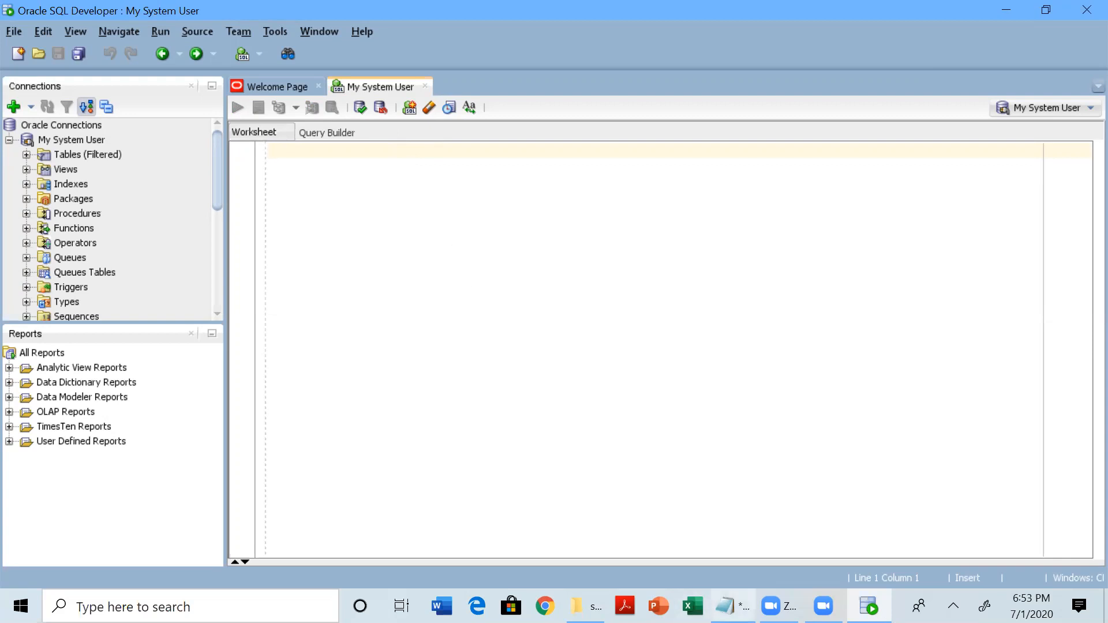
{"action": "left_click", "coordinate": [728, 606]}
Step: Enlarge Notepad, select the entire ORADB2 script, and return to the SQL Developer worksheet
{"action": "left_click", "coordinate": [365, 238]}
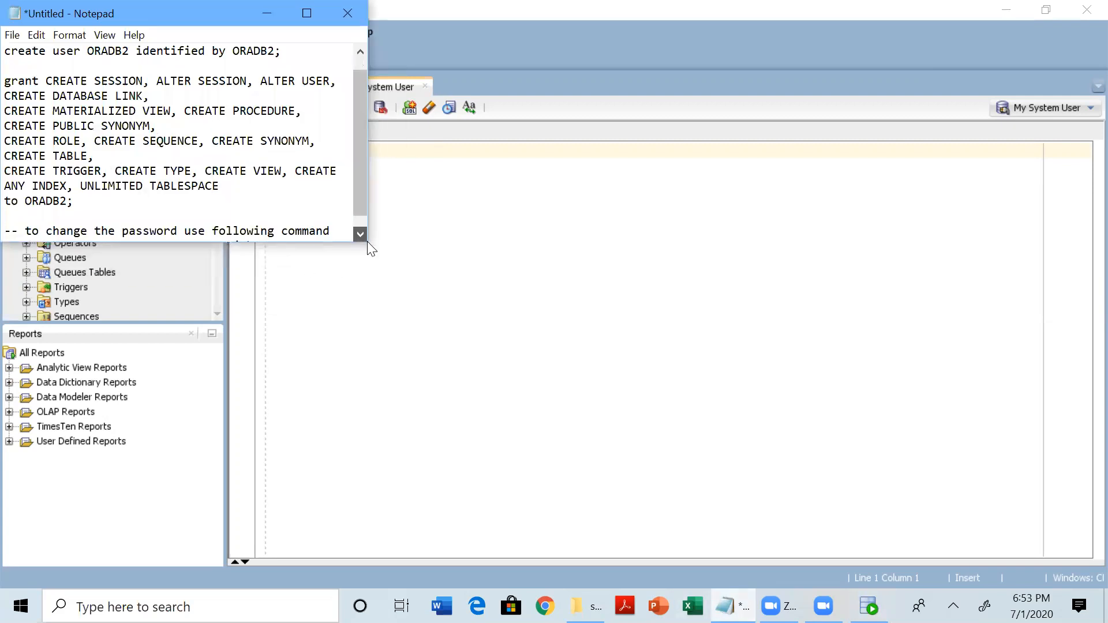
{"action": "left_click_drag", "start_coordinate": [368, 242], "coordinate": [819, 428]}
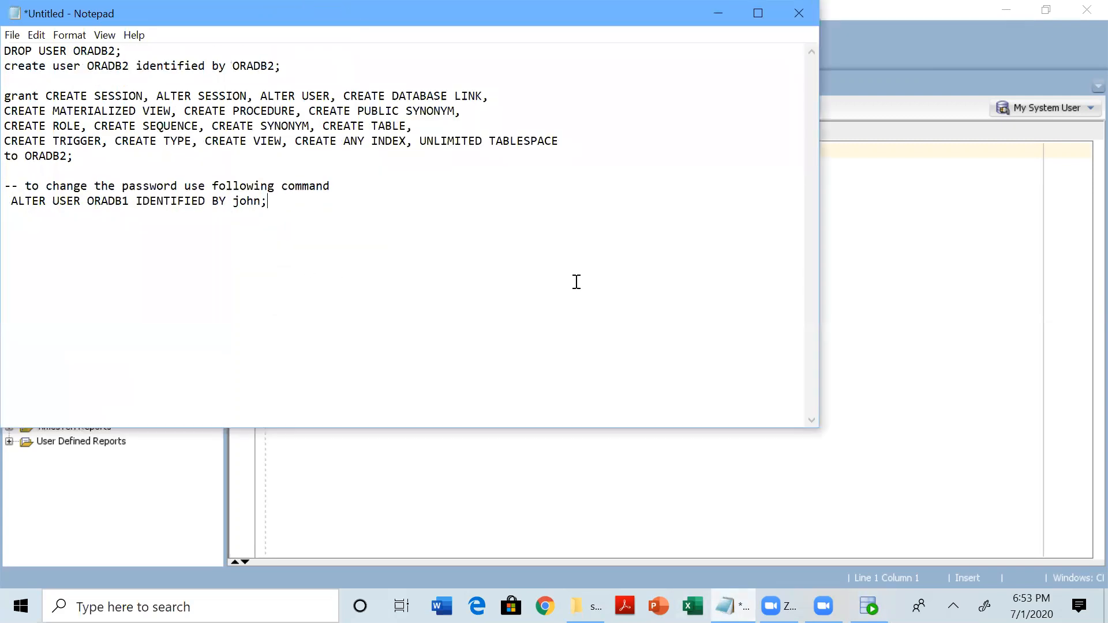
{"action": "left_click_drag", "start_coordinate": [139, 13], "coordinate": [399, 116]}
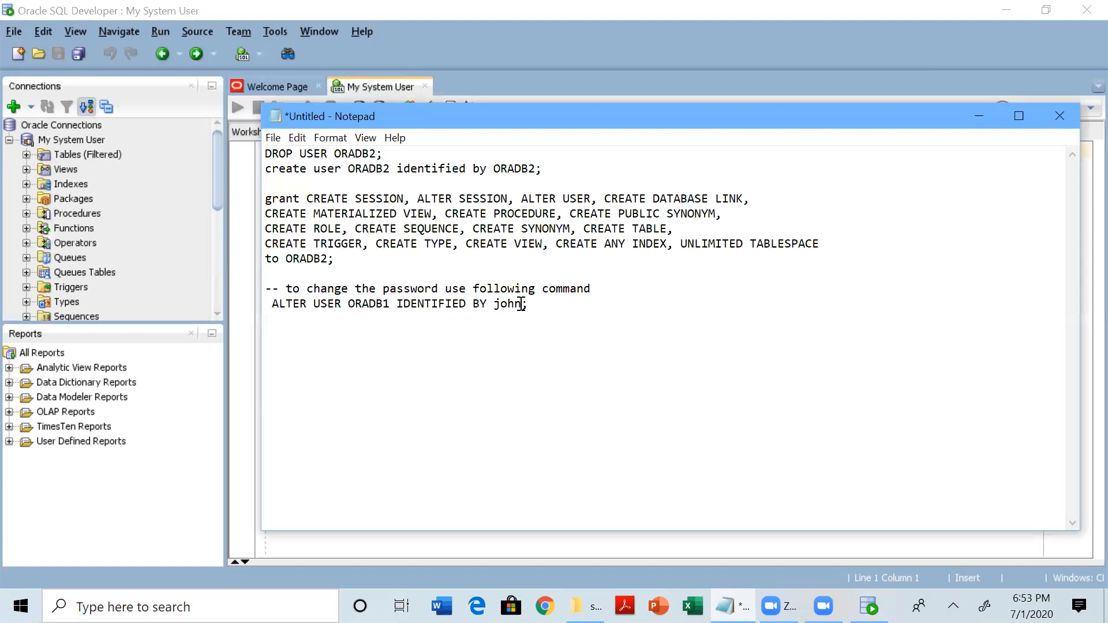
{"action": "left_click_drag", "start_coordinate": [535, 306], "coordinate": [241, 143]}
{"action": "key", "text": "ctrl+c"}
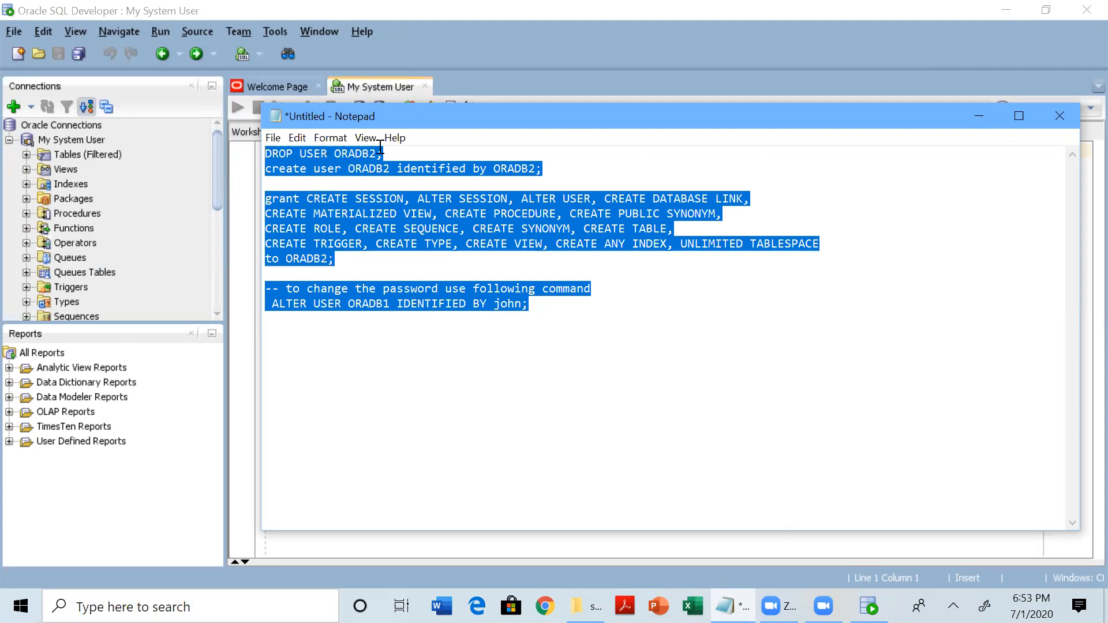
{"action": "left_click_drag", "start_coordinate": [449, 120], "coordinate": [452, 299]}
{"action": "left_click", "coordinate": [421, 202]}
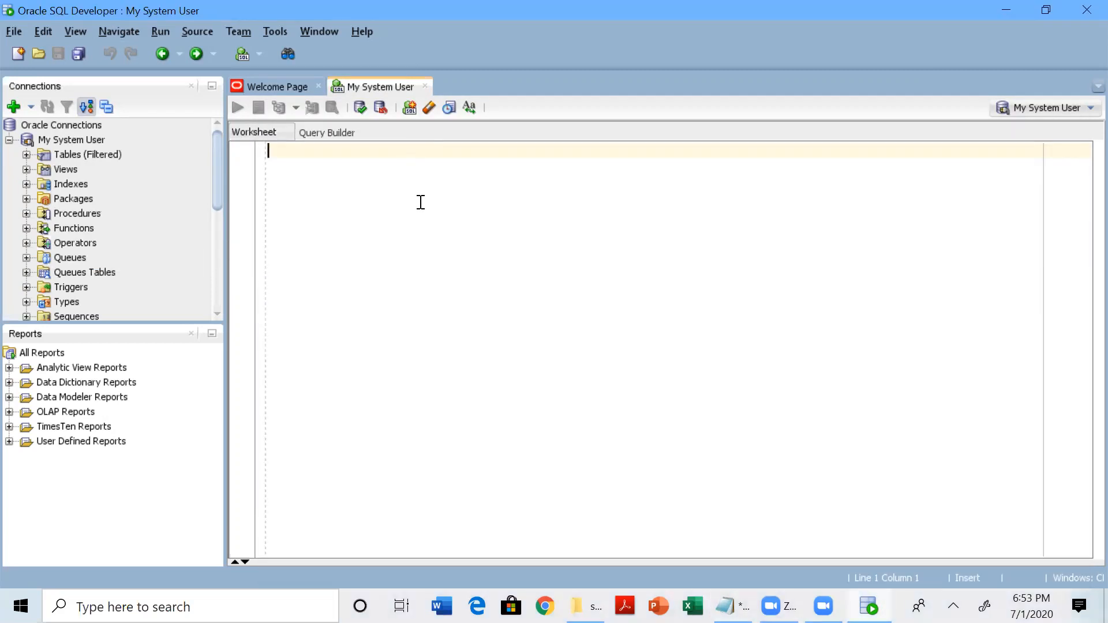
Step: Paste the ORADB2 script into the worksheet and comment out the ALTER USER line with --
{"action": "key", "text": "ctrl+v"}
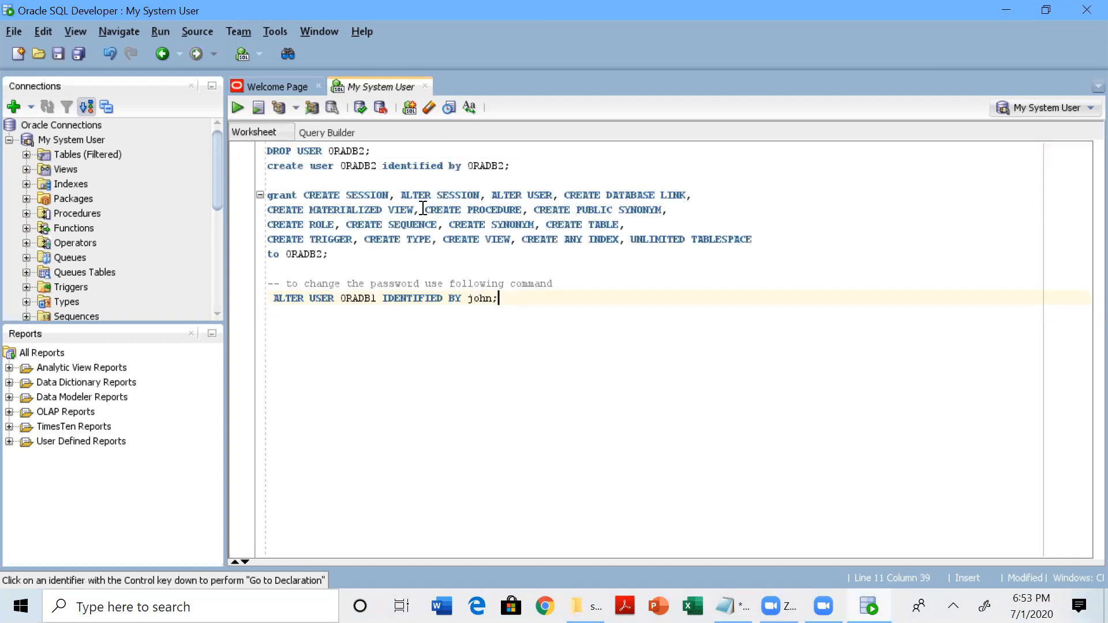
{"action": "key", "text": "Home"}
{"action": "type", "text": "--"}
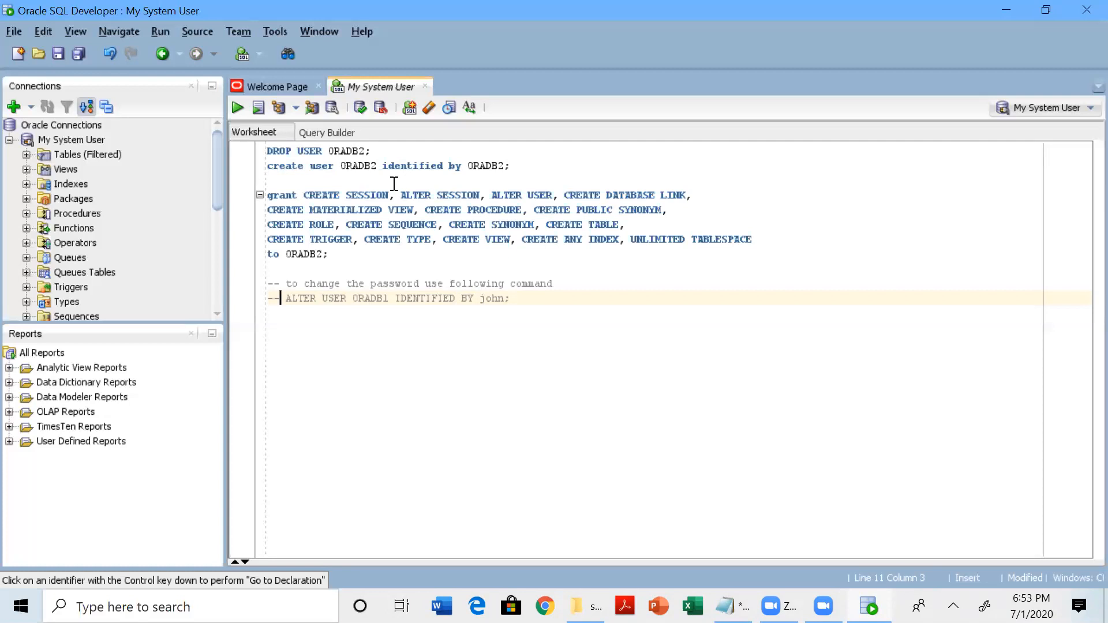
{"action": "double_click", "coordinate": [348, 152]}
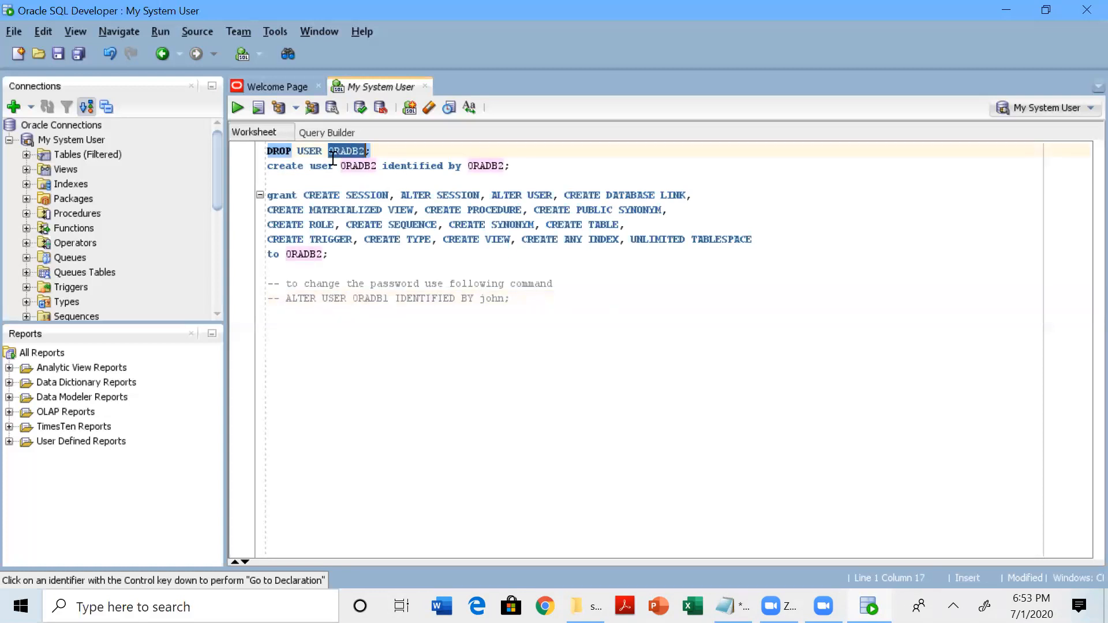
{"action": "type", "text": "xyz"}
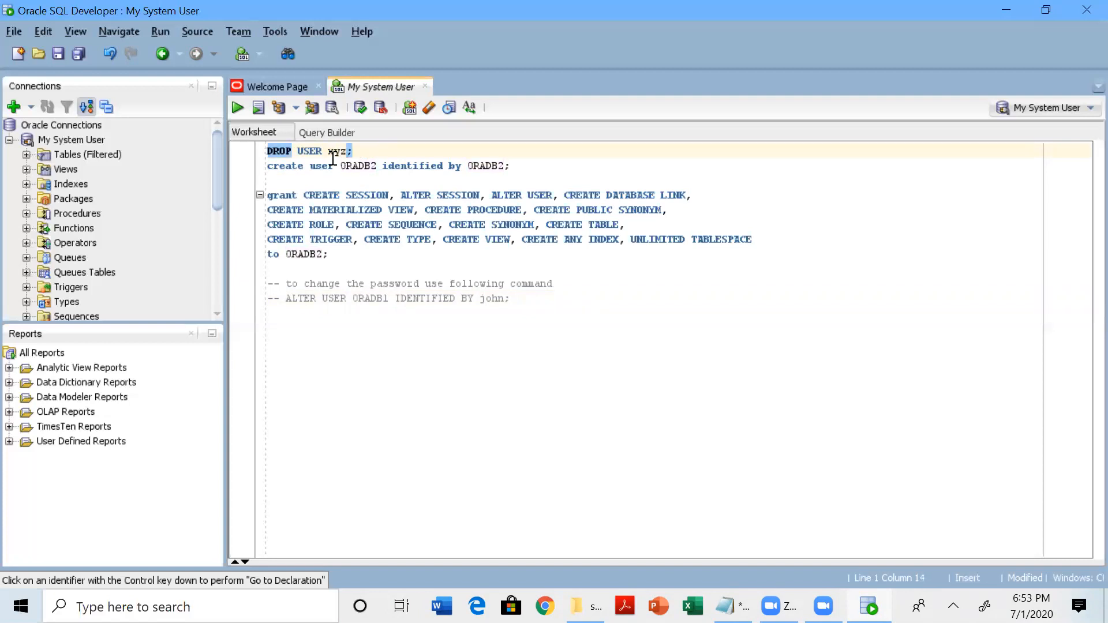
{"action": "key", "text": "ctrl+z"}
{"action": "key", "text": "ctrl+z"}
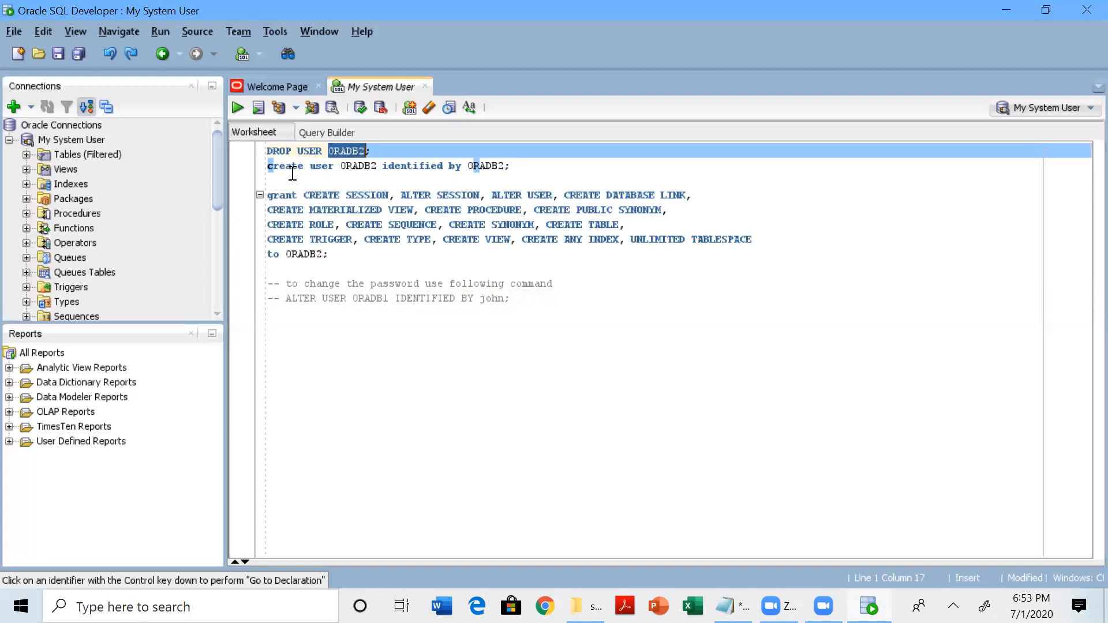
{"action": "left_click", "coordinate": [382, 152]}
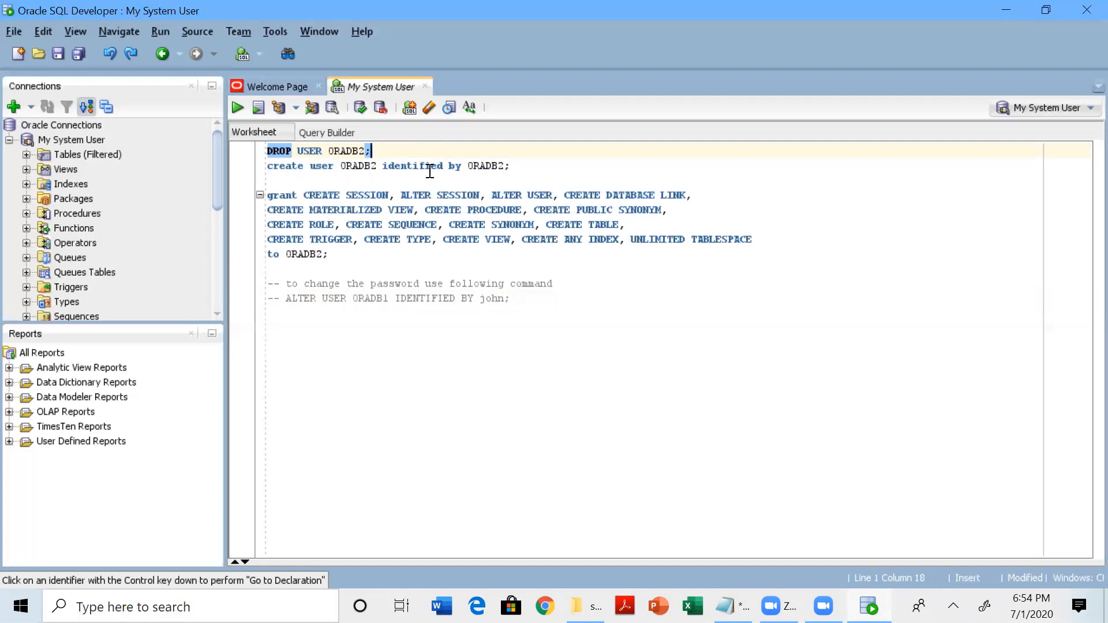
Step: Replace the password in the create user statement and fix its misspelling
{"action": "double_click", "coordinate": [482, 166]}
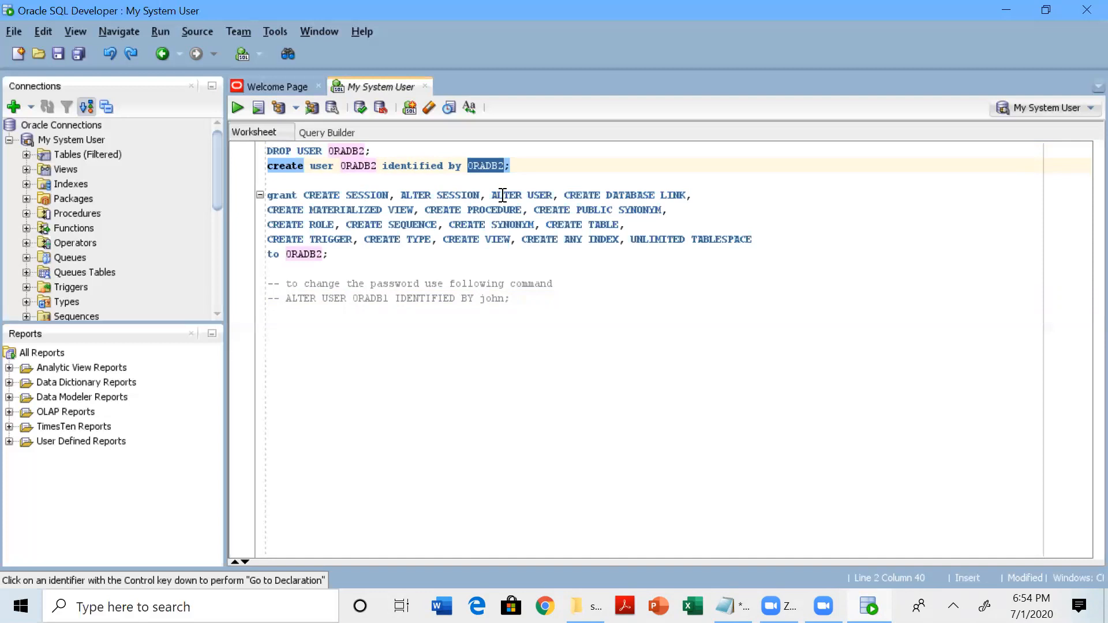
{"action": "type", "text": "oralce123"}
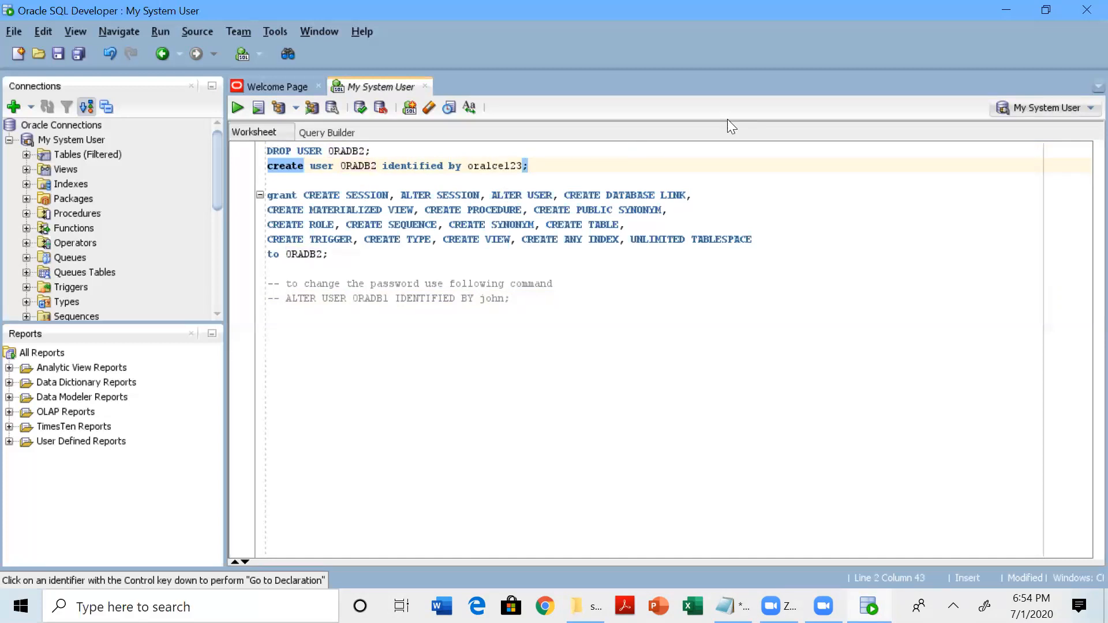
{"action": "left_click", "coordinate": [559, 176]}
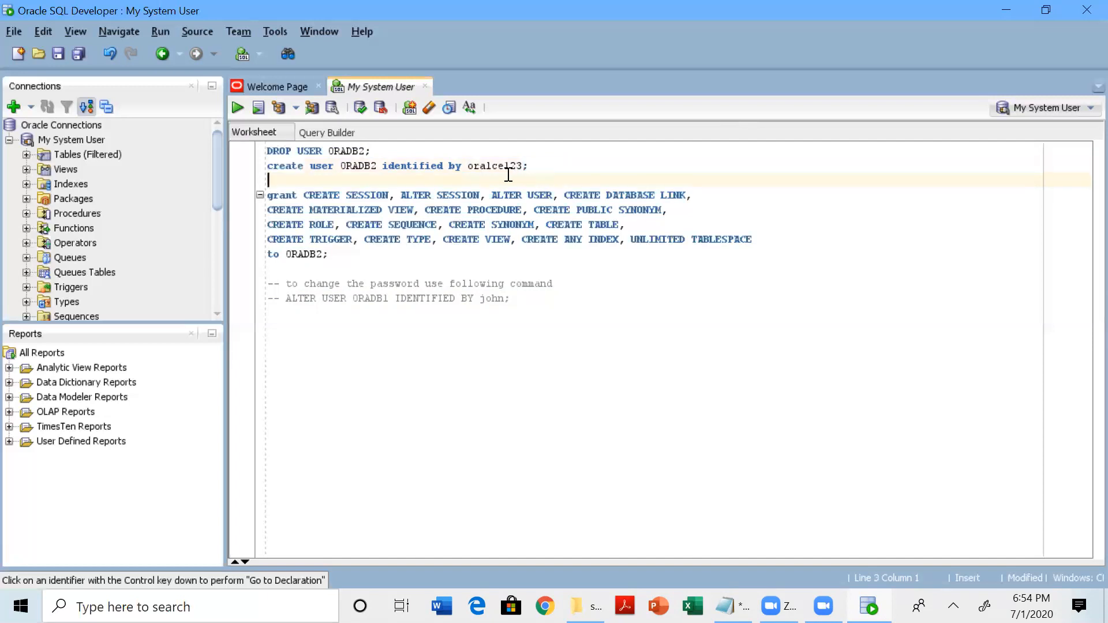
{"action": "left_click", "coordinate": [487, 169]}
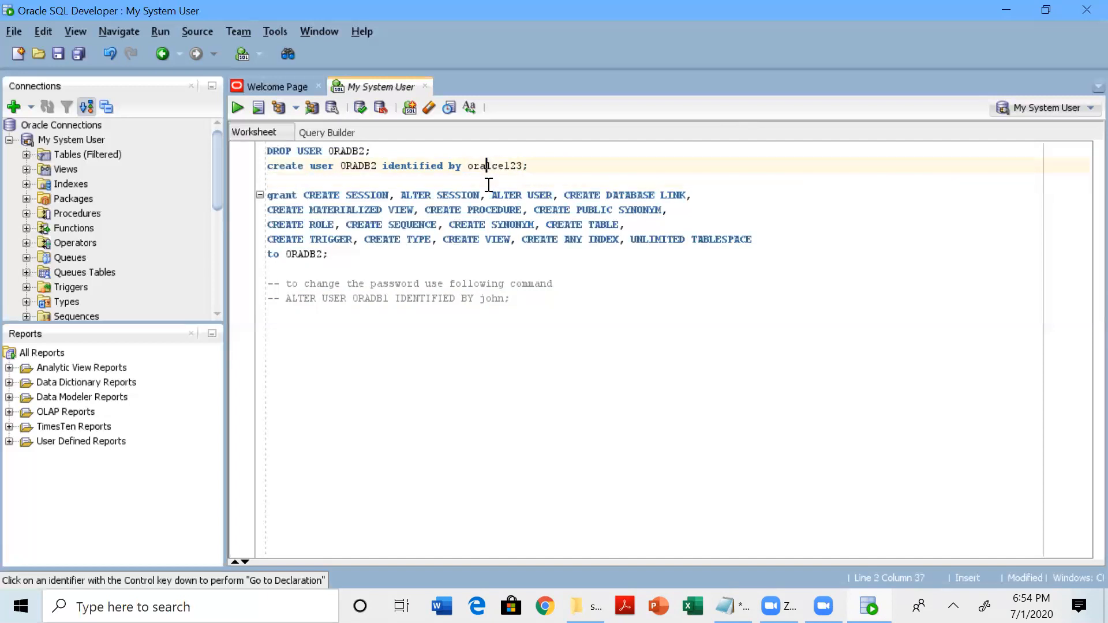
{"action": "left_click", "coordinate": [504, 167]}
{"action": "key", "text": "BackSpace"}
{"action": "key", "text": "BackSpace"}
{"action": "key", "text": "BackSpace"}
{"action": "type", "text": "cle"}
{"action": "left_click", "coordinate": [637, 171]}
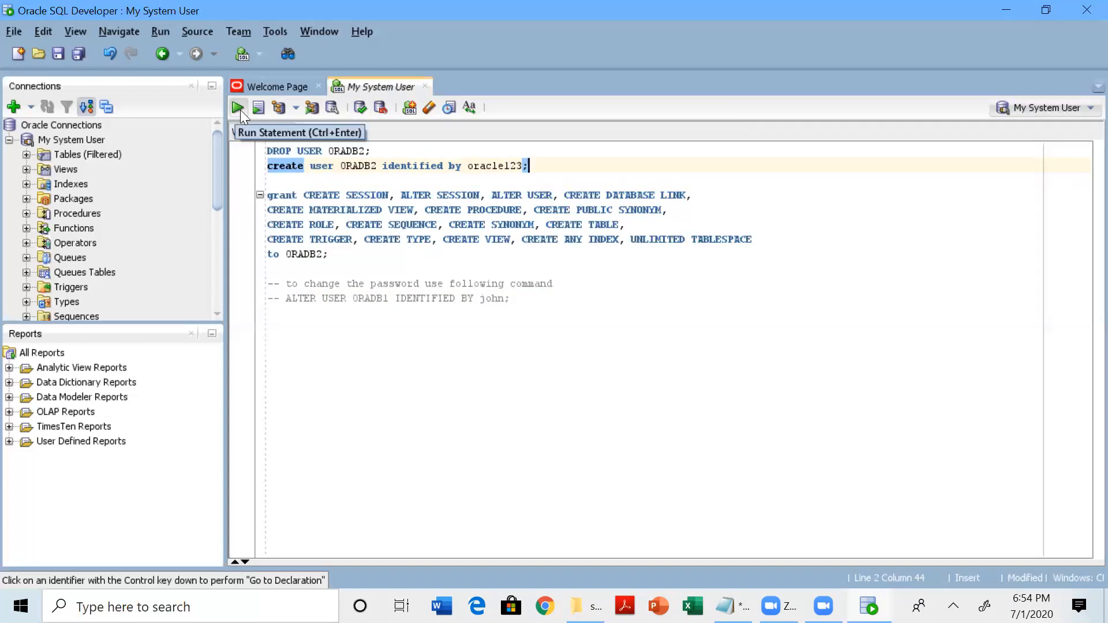
Step: Run the create user statement on its own
{"action": "left_click", "coordinate": [443, 179]}
{"action": "left_click", "coordinate": [536, 166]}
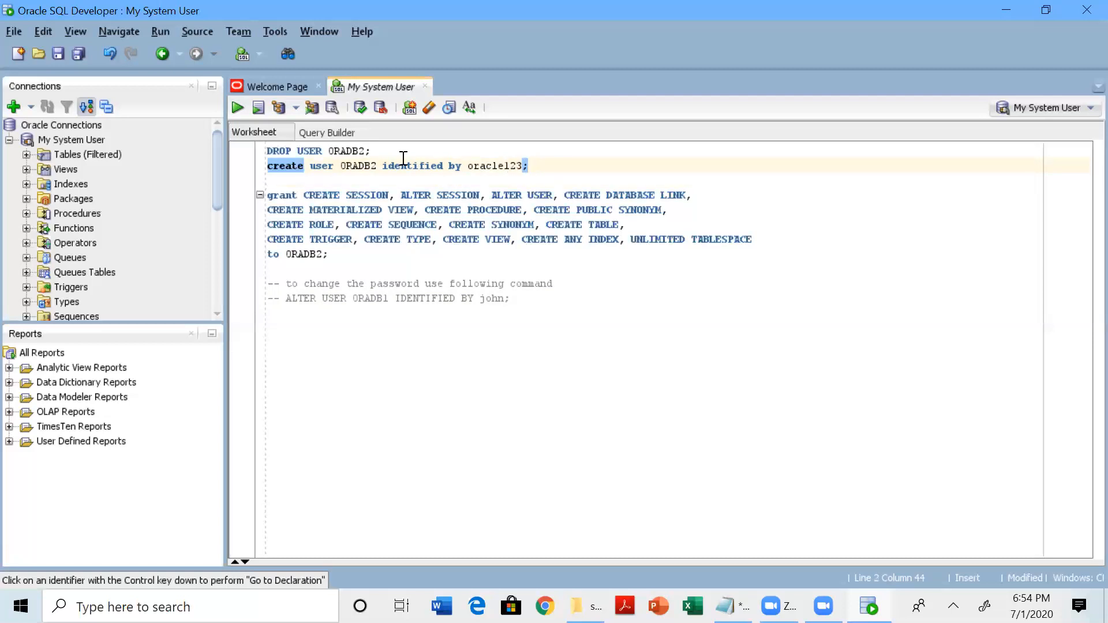
{"action": "left_click", "coordinate": [354, 255]}
{"action": "left_click", "coordinate": [545, 164]}
{"action": "left_click", "coordinate": [541, 168]}
{"action": "left_click", "coordinate": [234, 108]}
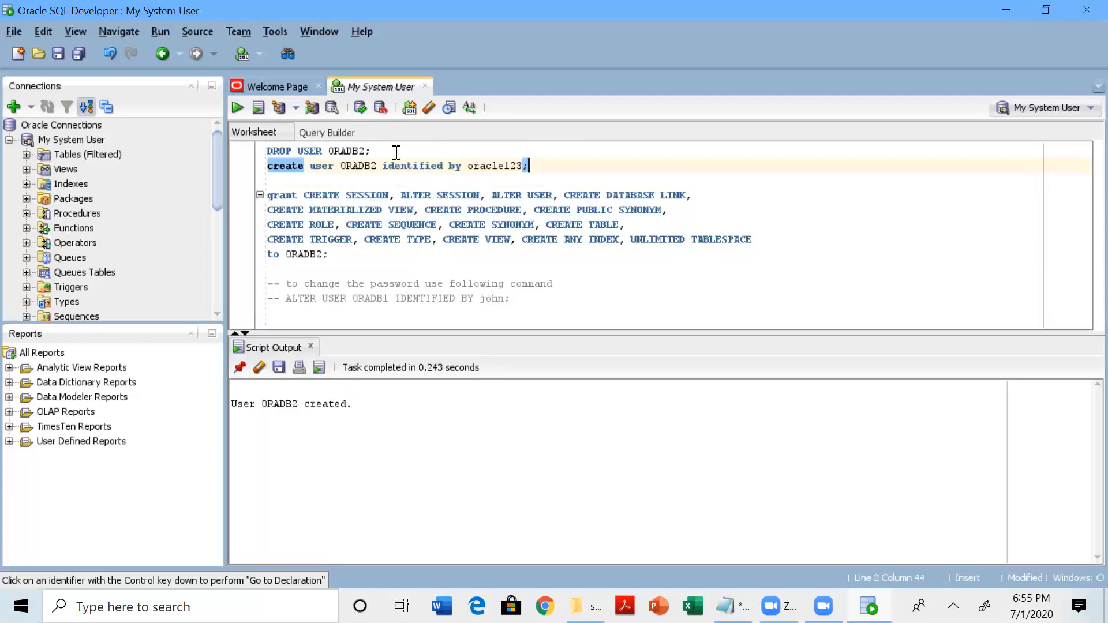
Step: Run the grant statement, clear Script Output, then run the whole script
{"action": "left_click", "coordinate": [682, 220]}
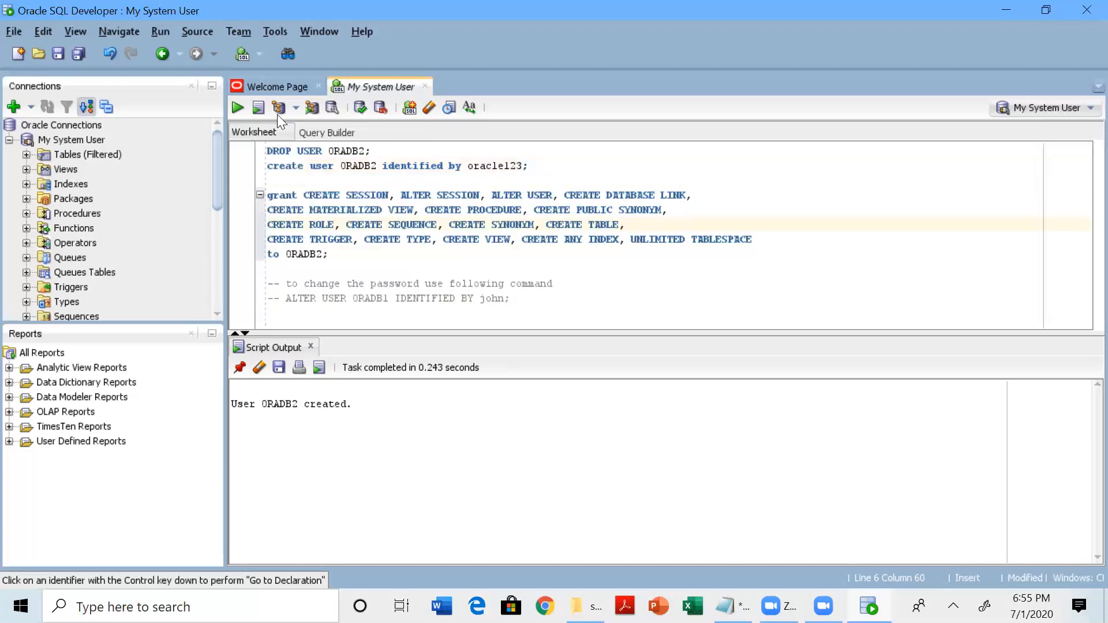
{"action": "left_click", "coordinate": [238, 108]}
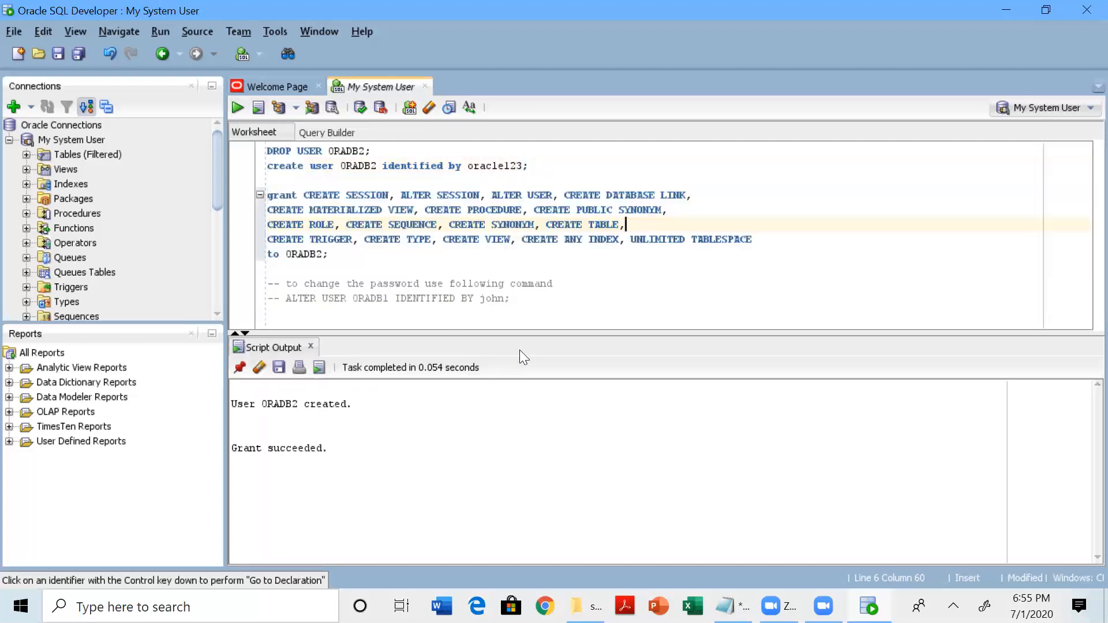
{"action": "left_click", "coordinate": [257, 369]}
{"action": "left_click", "coordinate": [259, 109]}
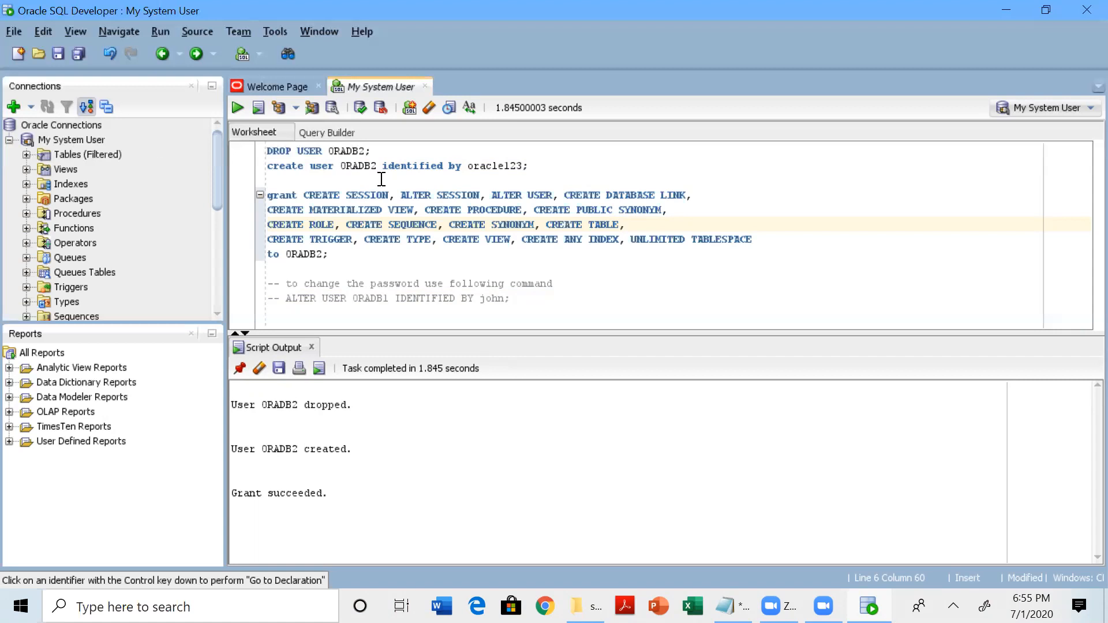
Step: Change ORADB2 to ORADB3 in the DROP USER, create user and grant statements
{"action": "left_click", "coordinate": [366, 151]}
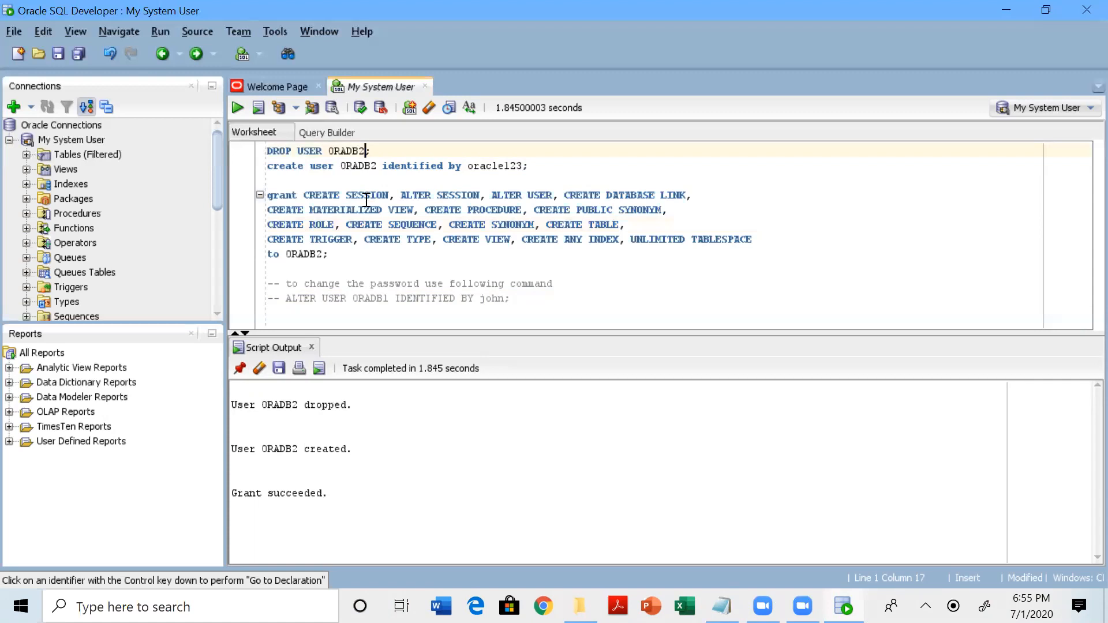
{"action": "key", "text": "BackSpace"}
{"action": "type", "text": "3"}
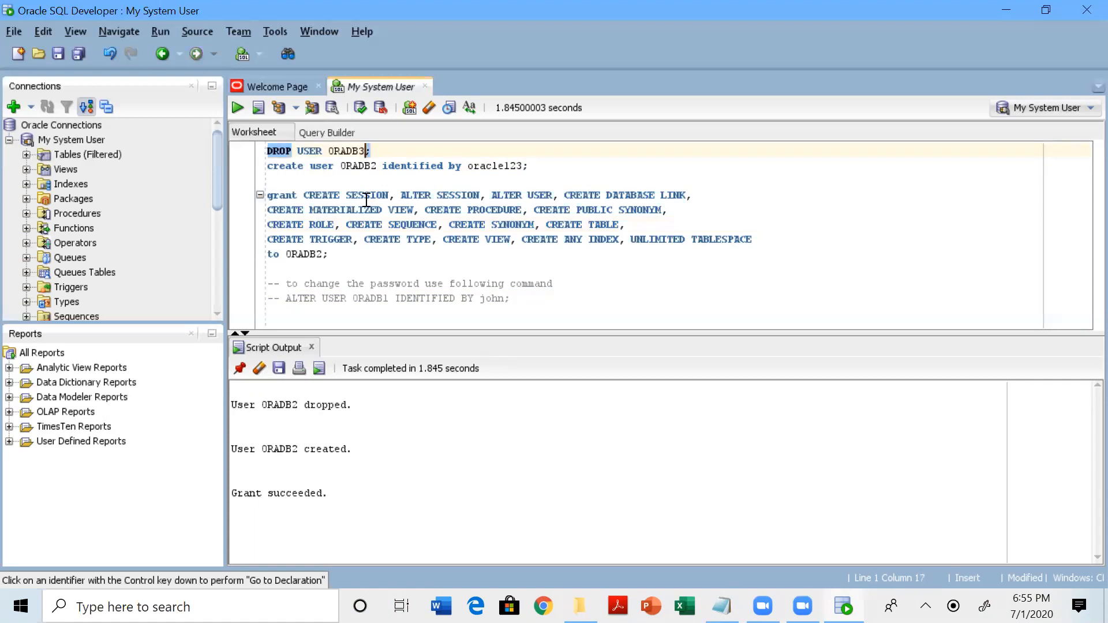
{"action": "left_click", "coordinate": [377, 165]}
{"action": "key", "text": "BackSpace"}
{"action": "type", "text": "3"}
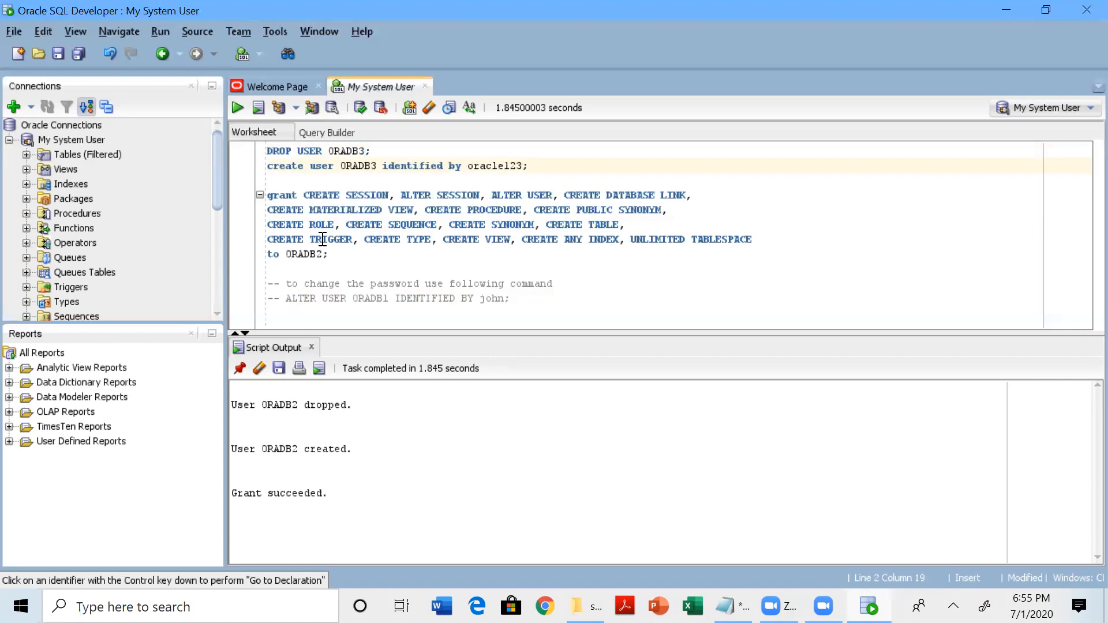
{"action": "left_click", "coordinate": [322, 255]}
{"action": "key", "text": "BackSpace"}
{"action": "type", "text": "3"}
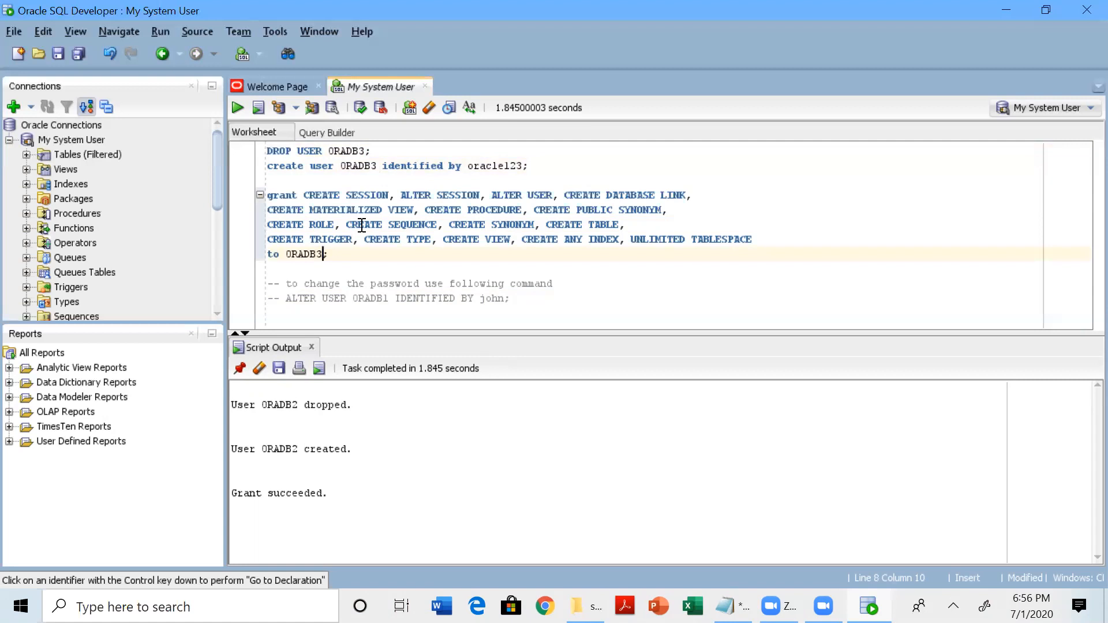
Step: Run the script, clear output and rerun it for ORADB3, then start a new connection
{"action": "left_click", "coordinate": [257, 108]}
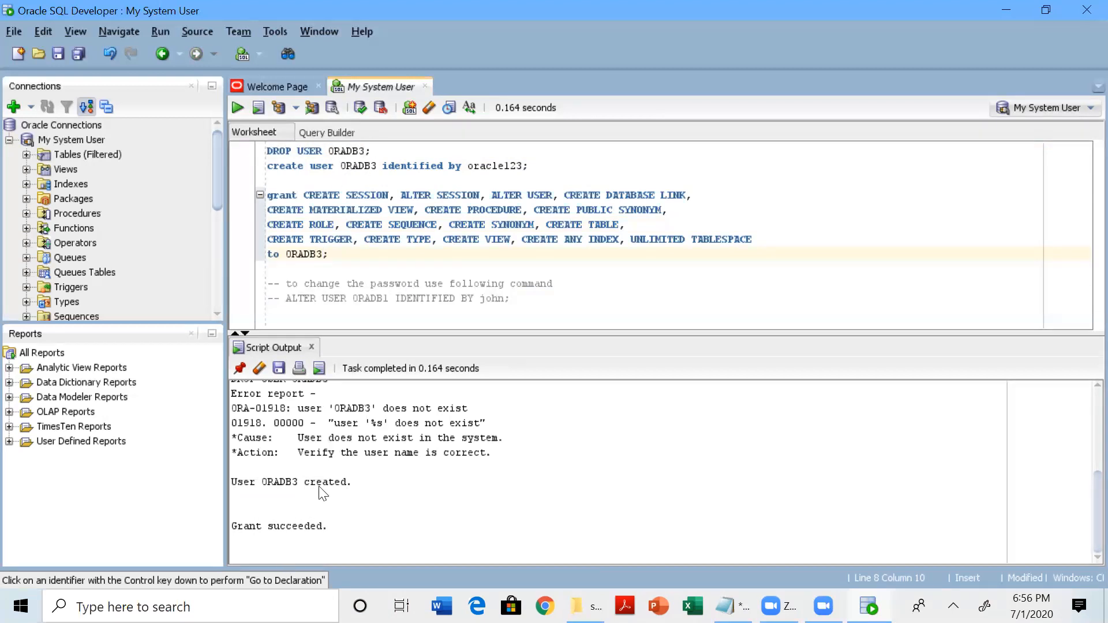
{"action": "left_click", "coordinate": [260, 368]}
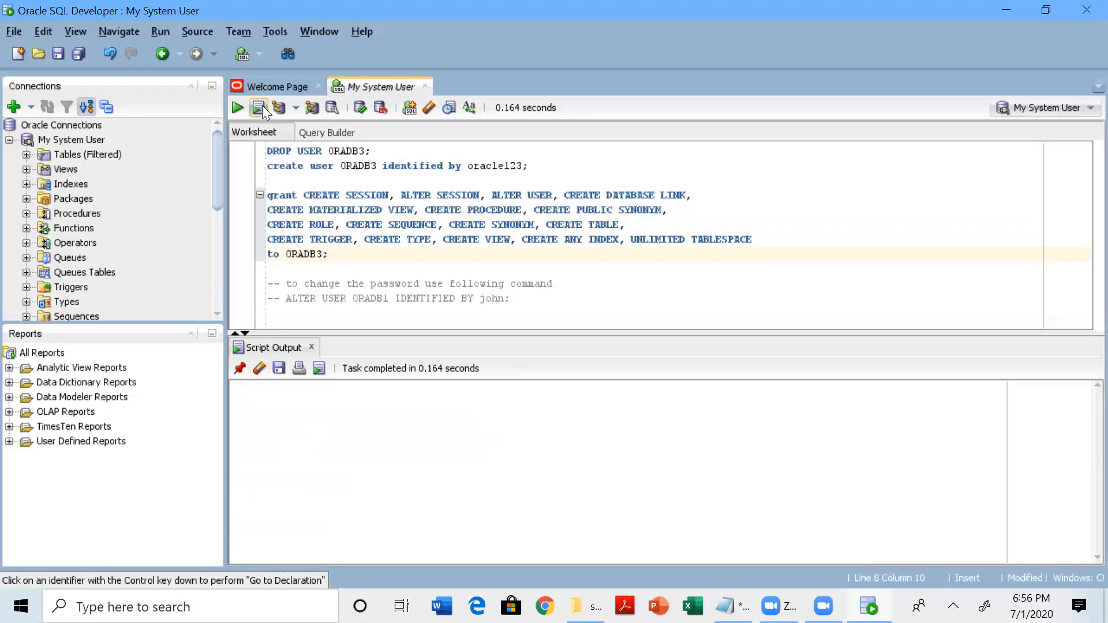
{"action": "left_click", "coordinate": [263, 105]}
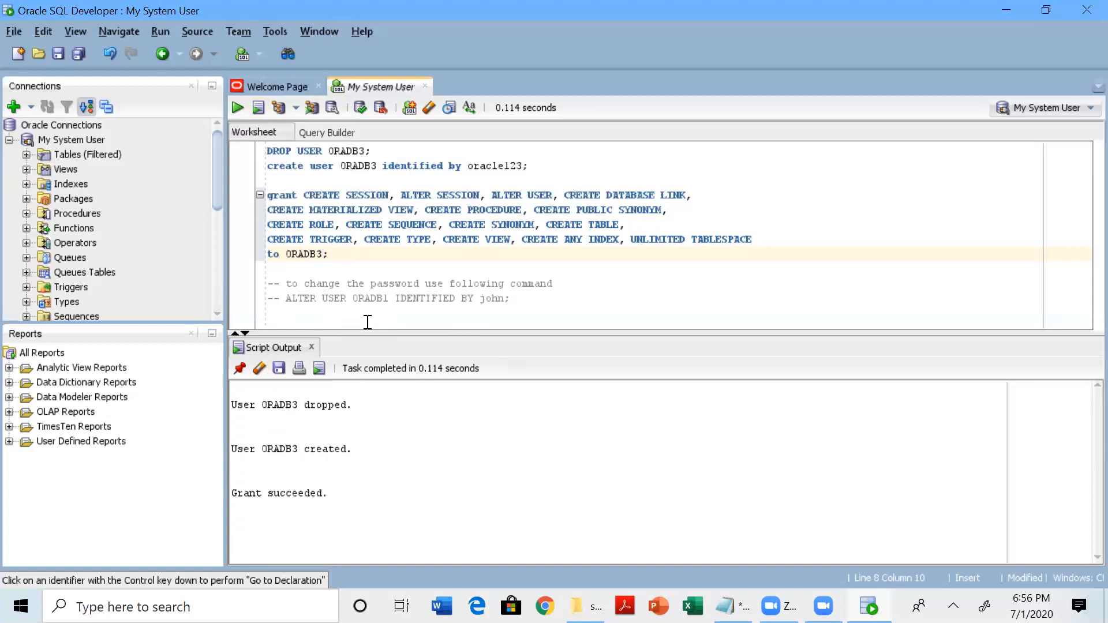
{"action": "left_click", "coordinate": [13, 105]}
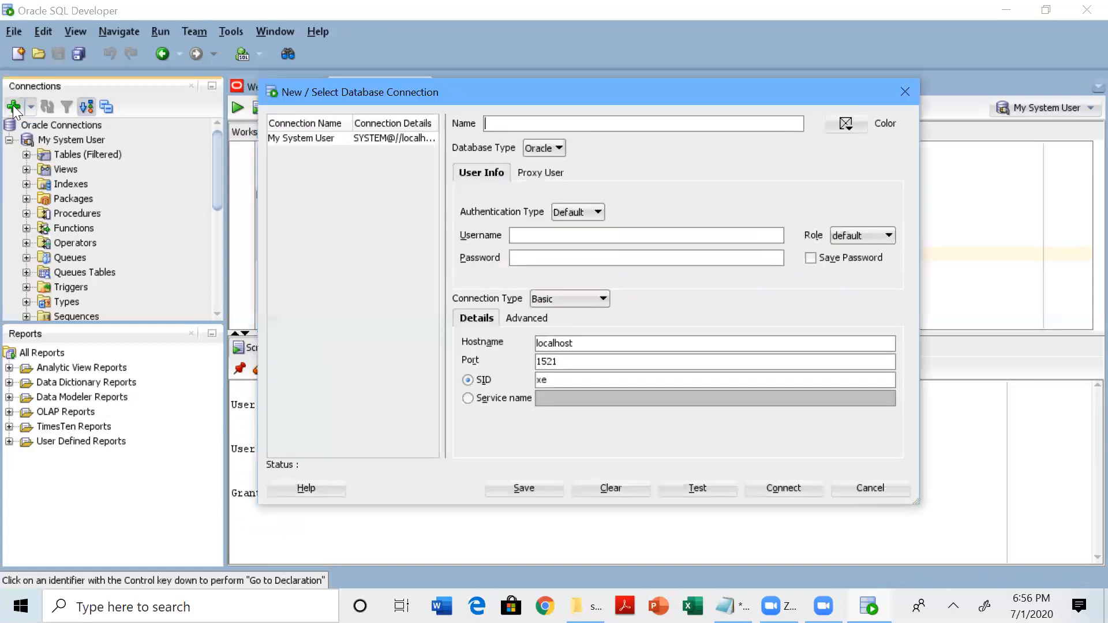
Step: Create the 'My Local User' connection for ORADB2 with a saved password, test it, and connect
{"action": "type", "text": "My local"}
{"action": "key", "text": "BackSpace"}
{"action": "key", "text": "BackSpace"}
{"action": "key", "text": "BackSpace"}
{"action": "key", "text": "BackSpace"}
{"action": "key", "text": "BackSpace"}
{"action": "type", "text": "Local User"}
{"action": "left_click", "coordinate": [516, 237]}
{"action": "key", "text": "Caps_Lock"}
{"action": "type", "text": "ORA"}
{"action": "type", "text": "C"}
{"action": "type", "text": "B"}
{"action": "type", "text": "2"}
{"action": "key", "text": "Tab"}
{"action": "key", "text": "Caps_Lock"}
{"action": "type", "text": "*********"}
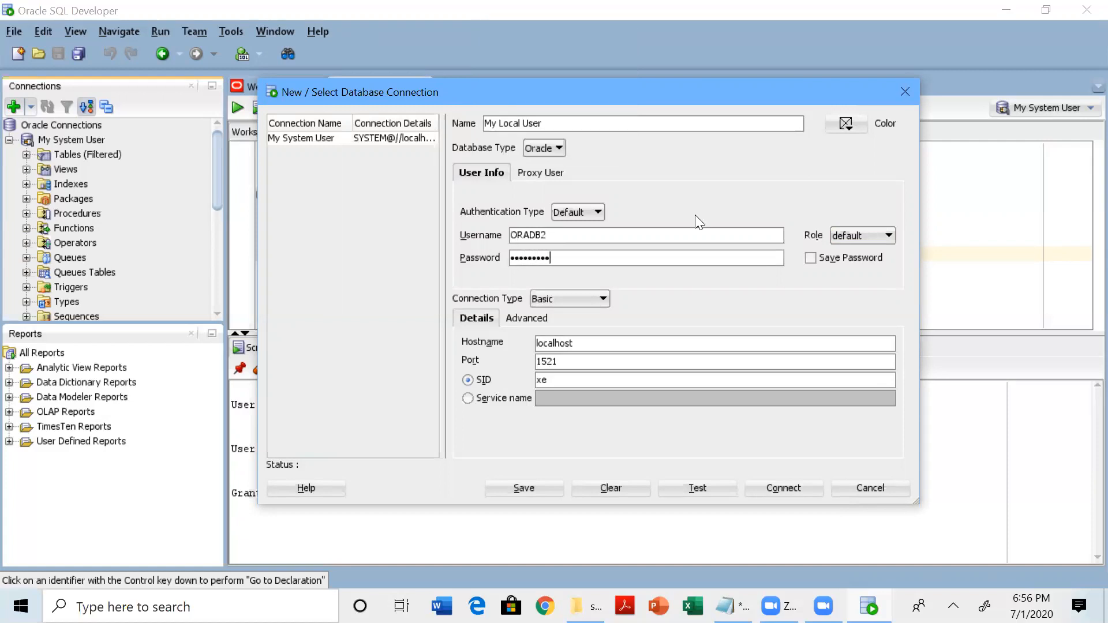
{"action": "left_click", "coordinate": [810, 258]}
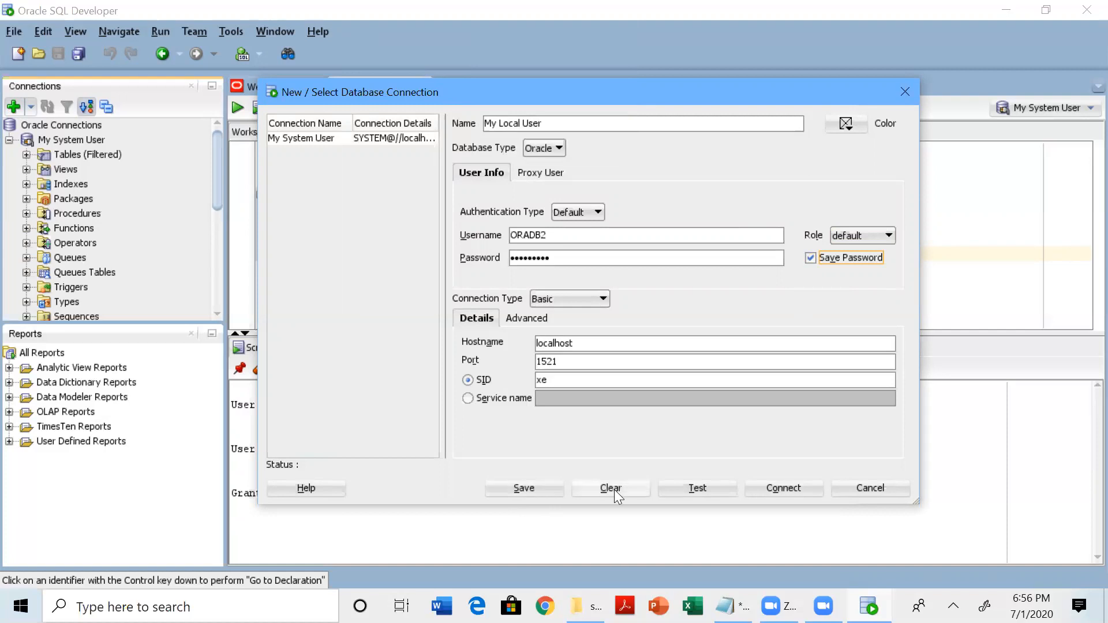
{"action": "left_click", "coordinate": [688, 490]}
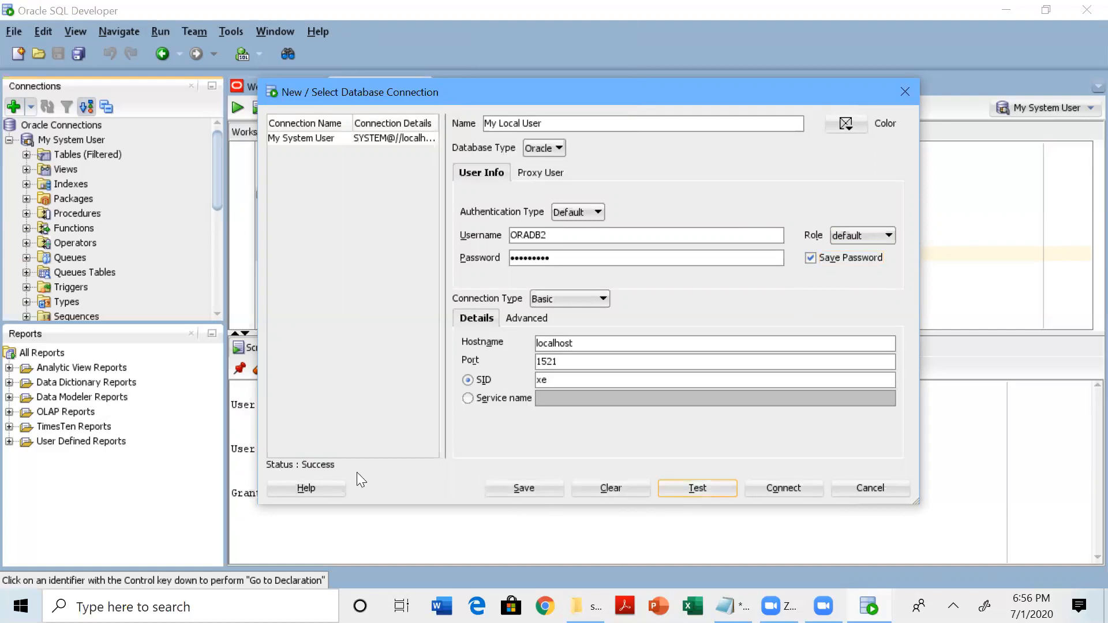
{"action": "left_click", "coordinate": [782, 490]}
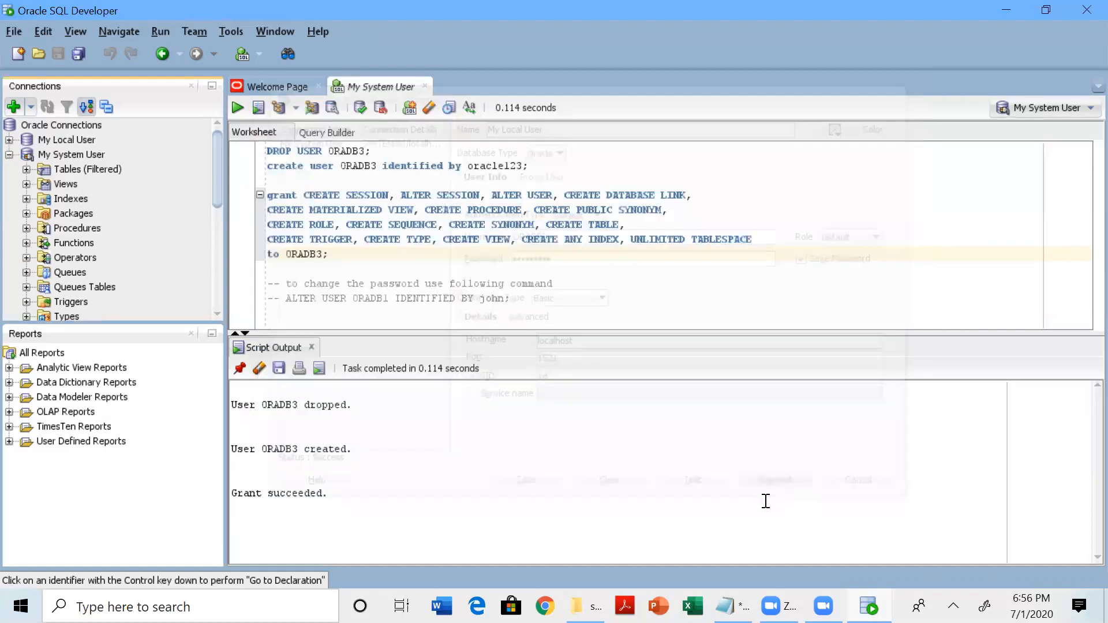
Step: Collapse the system user's tree, return to its worksheet, and select the commented ALTER USER statement
{"action": "left_click", "coordinate": [10, 155]}
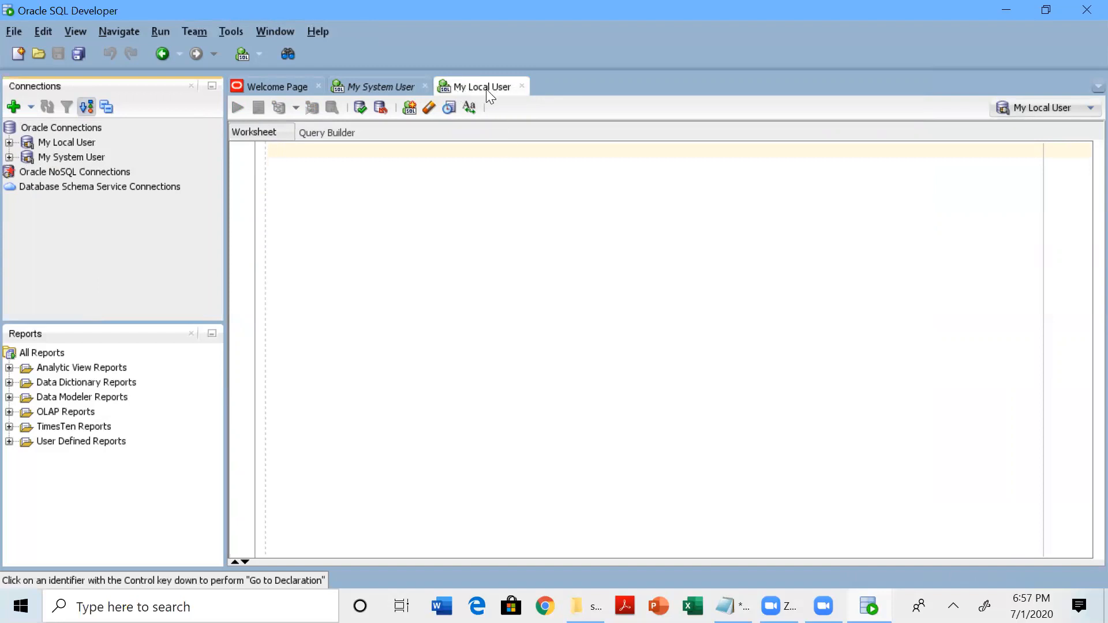
{"action": "left_click", "coordinate": [382, 87]}
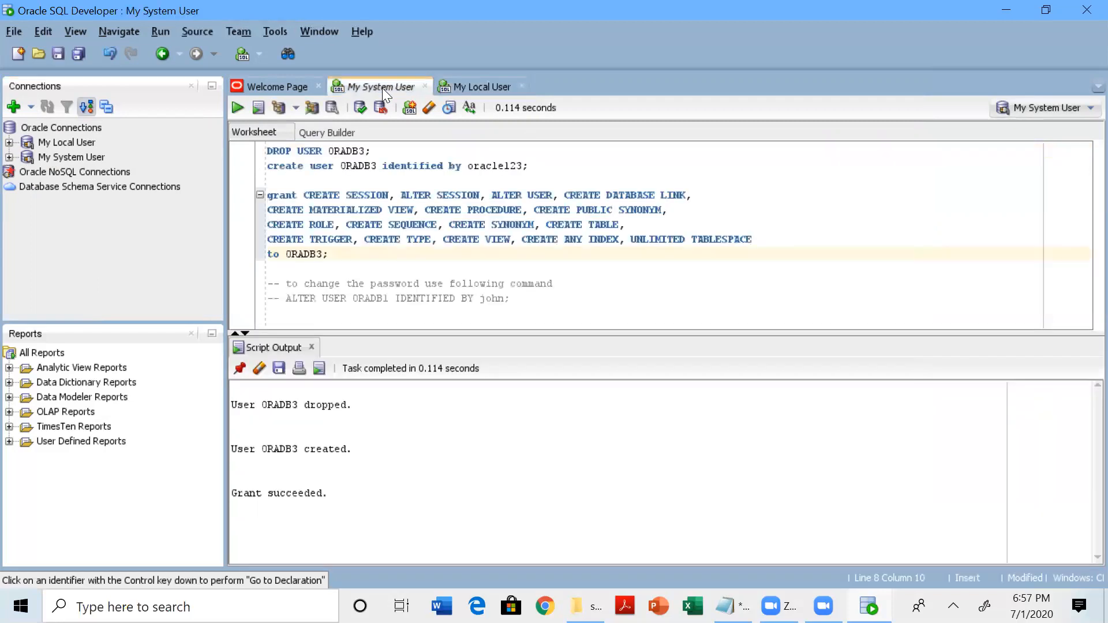
{"action": "left_click", "coordinate": [473, 85]}
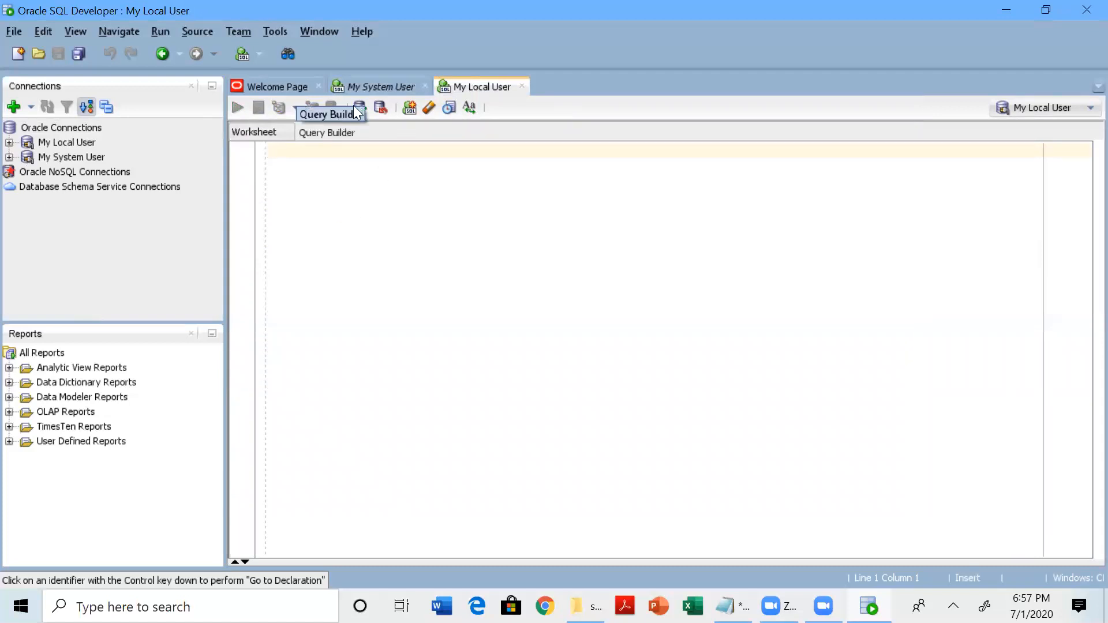
{"action": "left_click", "coordinate": [382, 84]}
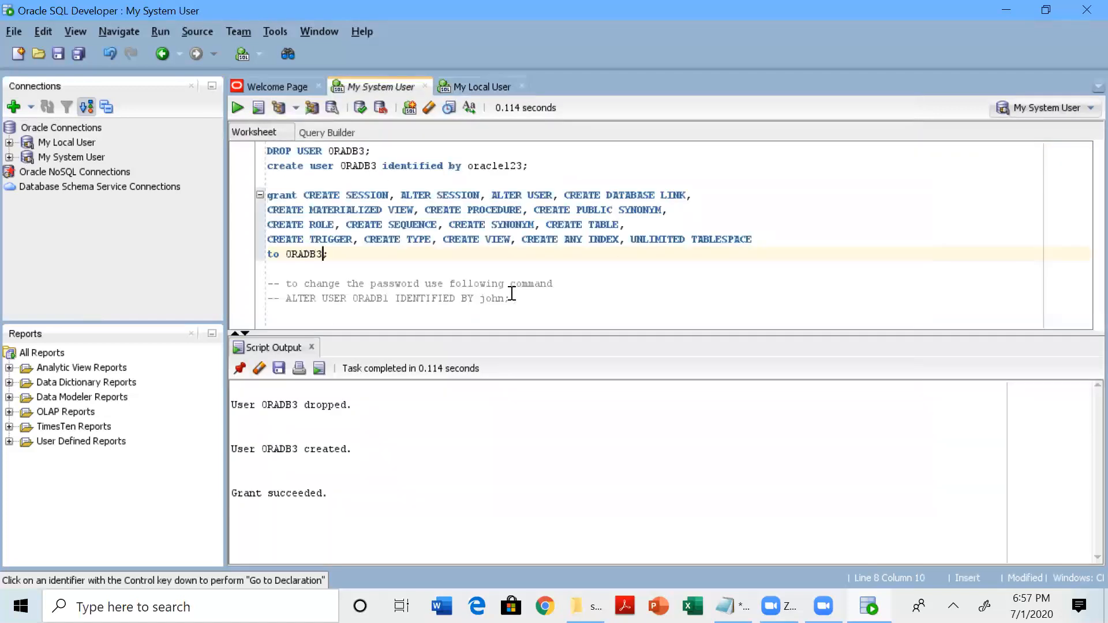
{"action": "left_click_drag", "start_coordinate": [512, 299], "coordinate": [287, 299]}
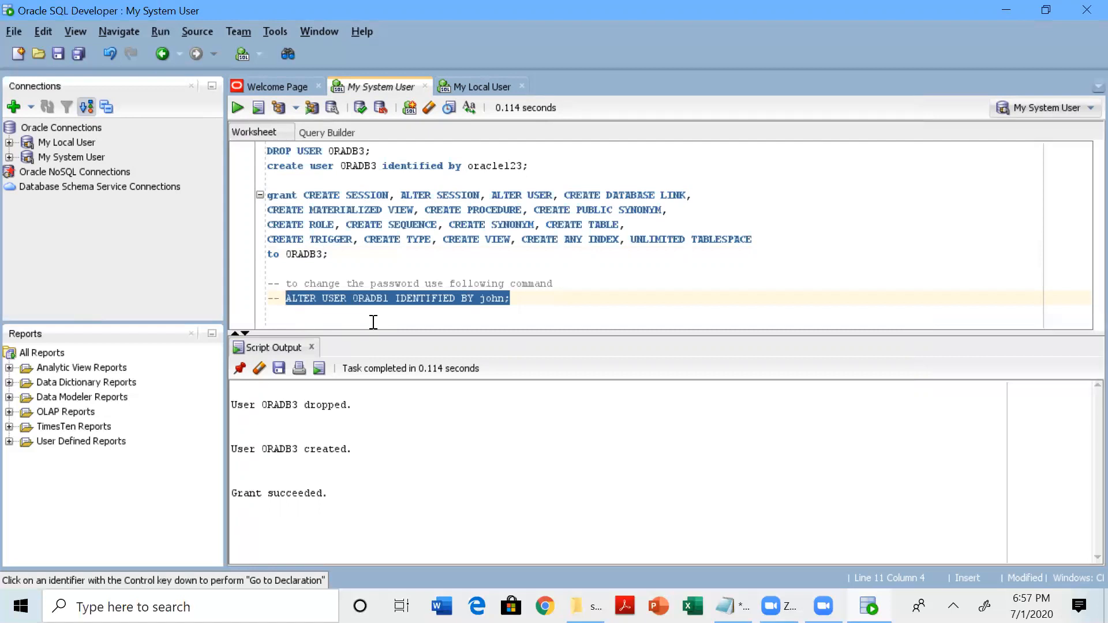
Step: Uncomment the ALTER USER statement and point the DROP and ALTER lines at ORADB2
{"action": "key", "text": "End"}
{"action": "left_click", "coordinate": [287, 299]}
{"action": "key", "text": "BackSpace"}
{"action": "key", "text": "BackSpace"}
{"action": "key", "text": "BackSpace"}
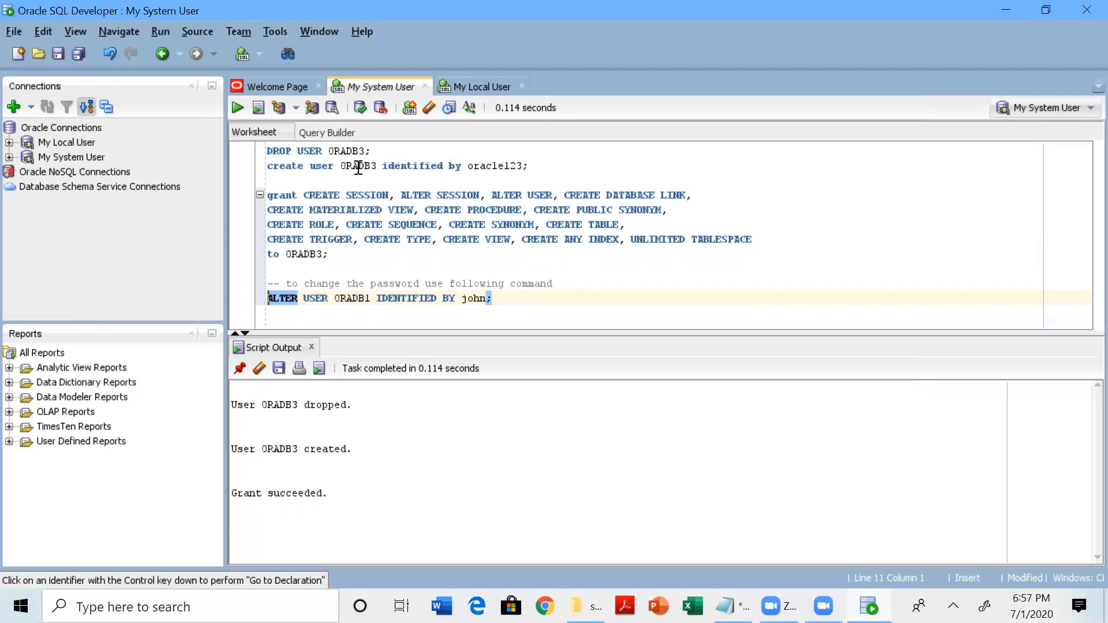
{"action": "left_click", "coordinate": [365, 150]}
{"action": "key", "text": "BackSpace"}
{"action": "type", "text": "2"}
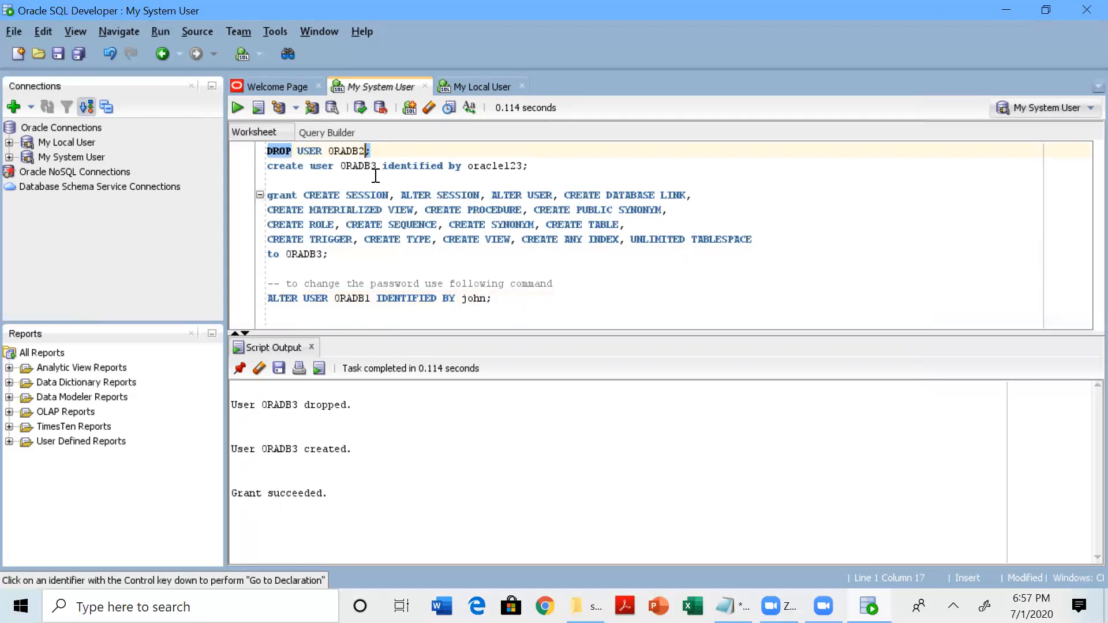
{"action": "left_click", "coordinate": [376, 167]}
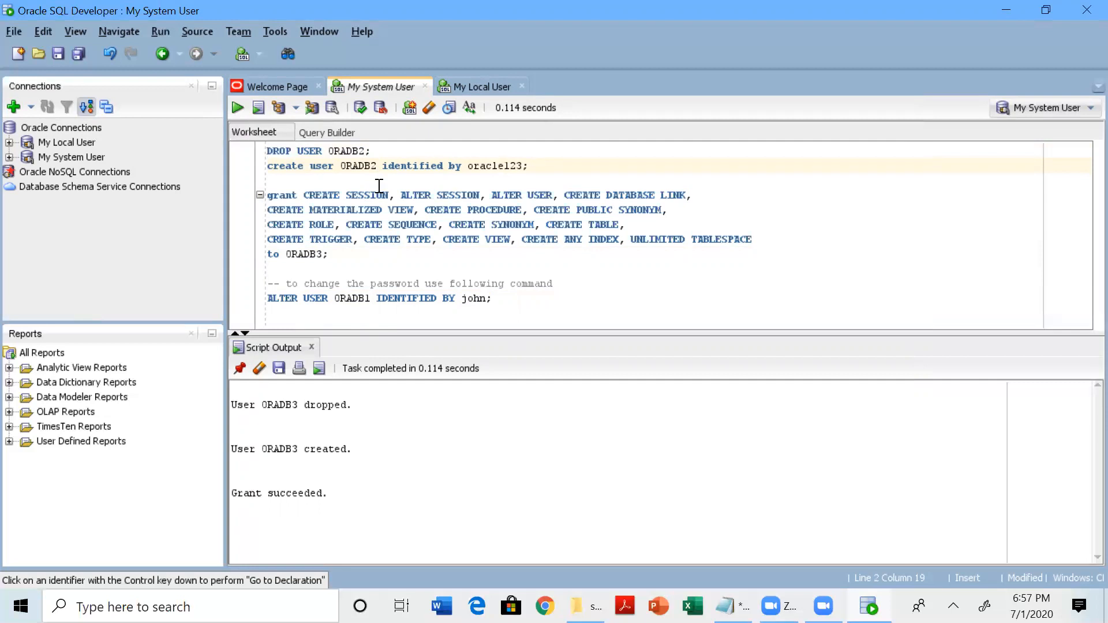
{"action": "left_click", "coordinate": [367, 298]}
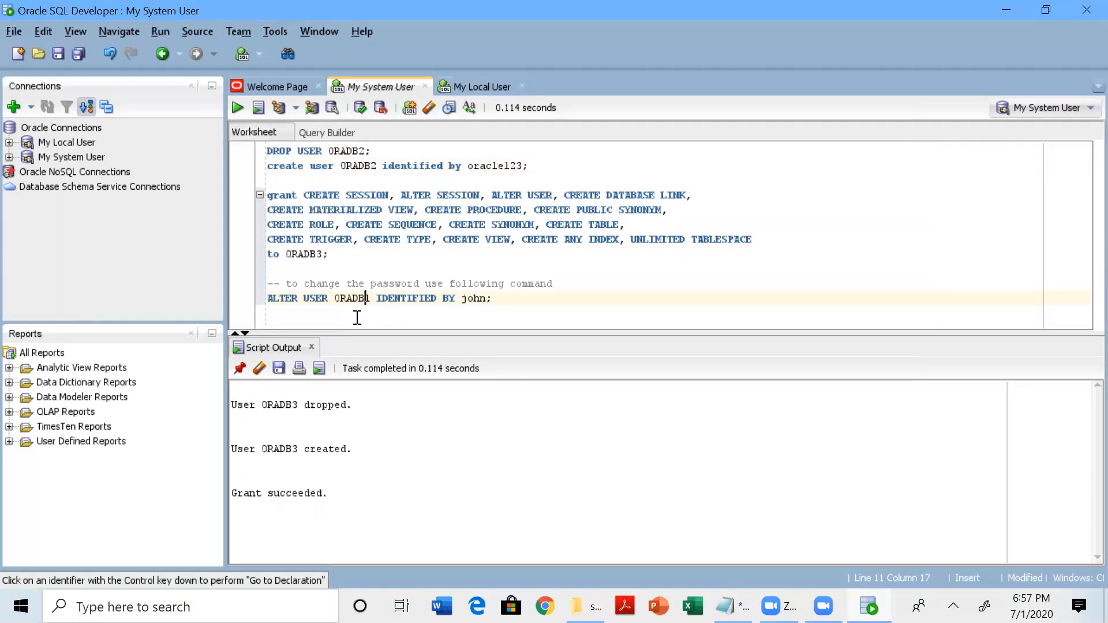
{"action": "key", "text": "Delete"}
{"action": "type", "text": "2"}
Step: Replace the password in the ALTER USER ORADB2 statement with the new one and run it
{"action": "left_click", "coordinate": [504, 299]}
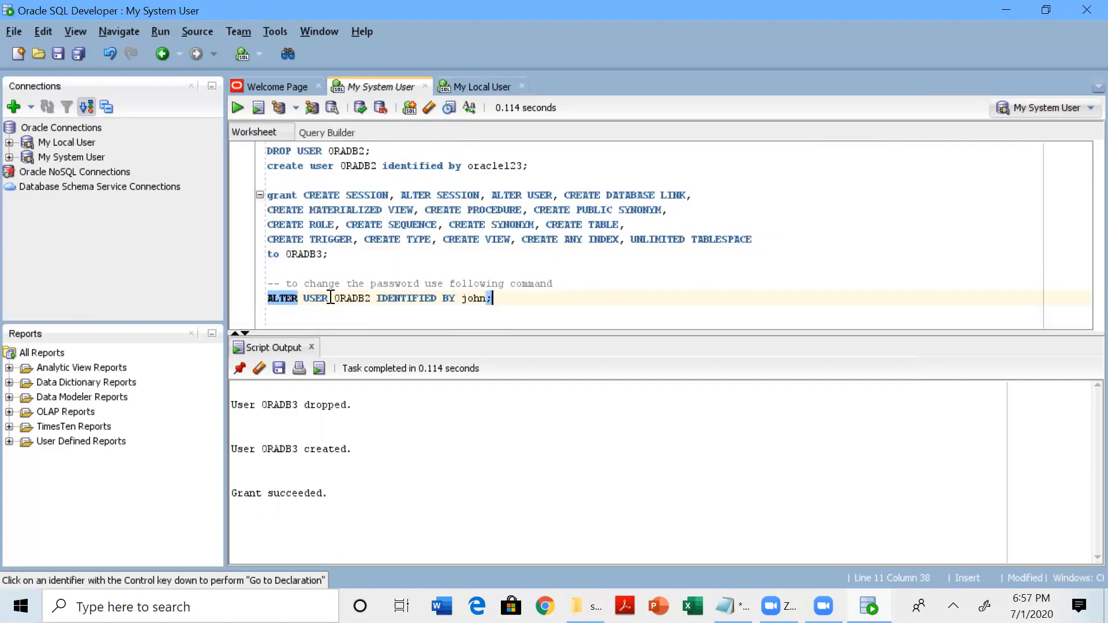
{"action": "double_click", "coordinate": [474, 299]}
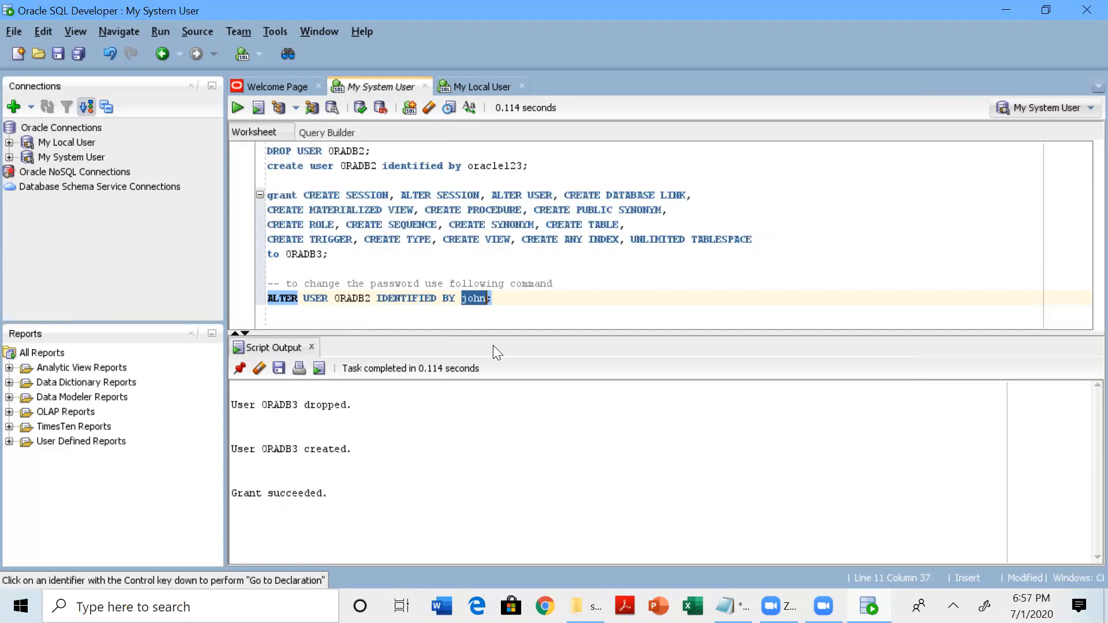
{"action": "type", "text": "databa"}
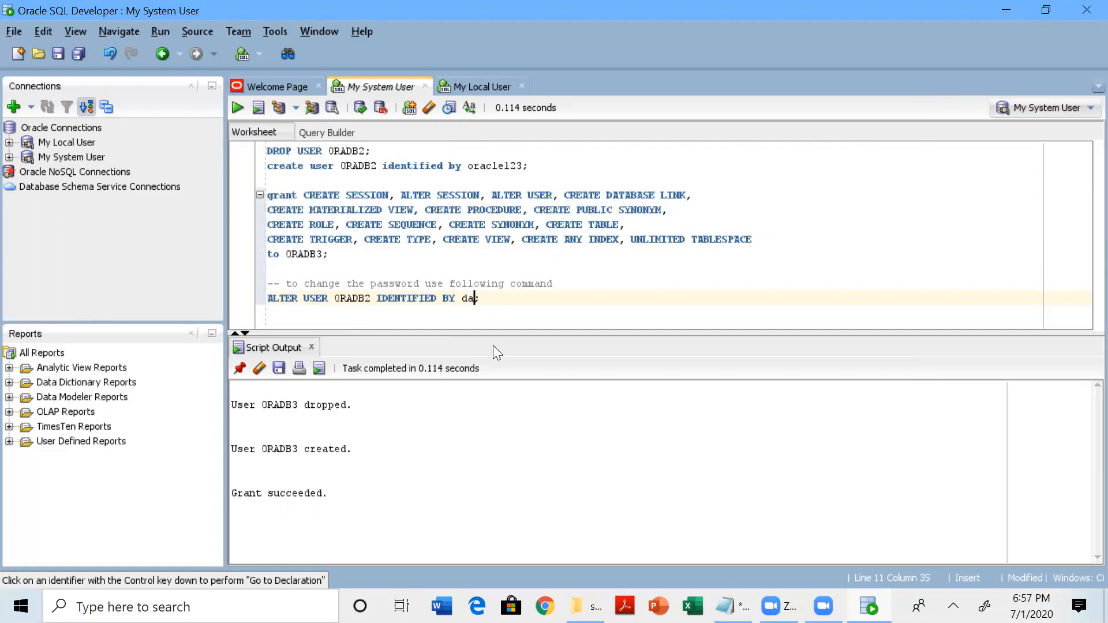
{"action": "type", "text": "se"}
{"action": "type", "text": "_p"}
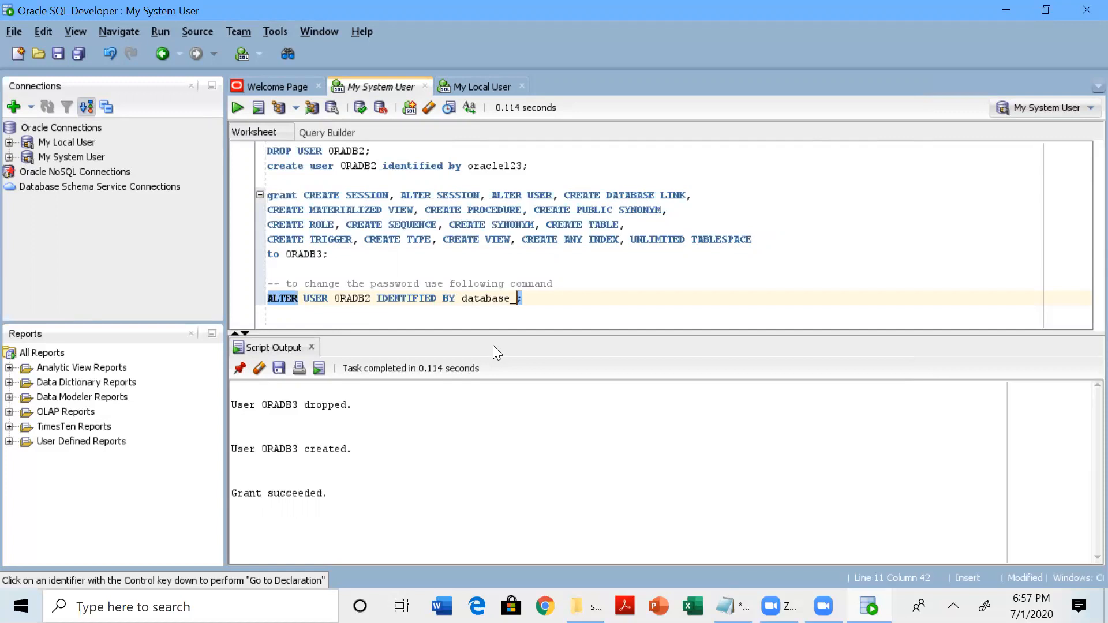
{"action": "type", "text": "wd"}
{"action": "key", "text": "Right"}
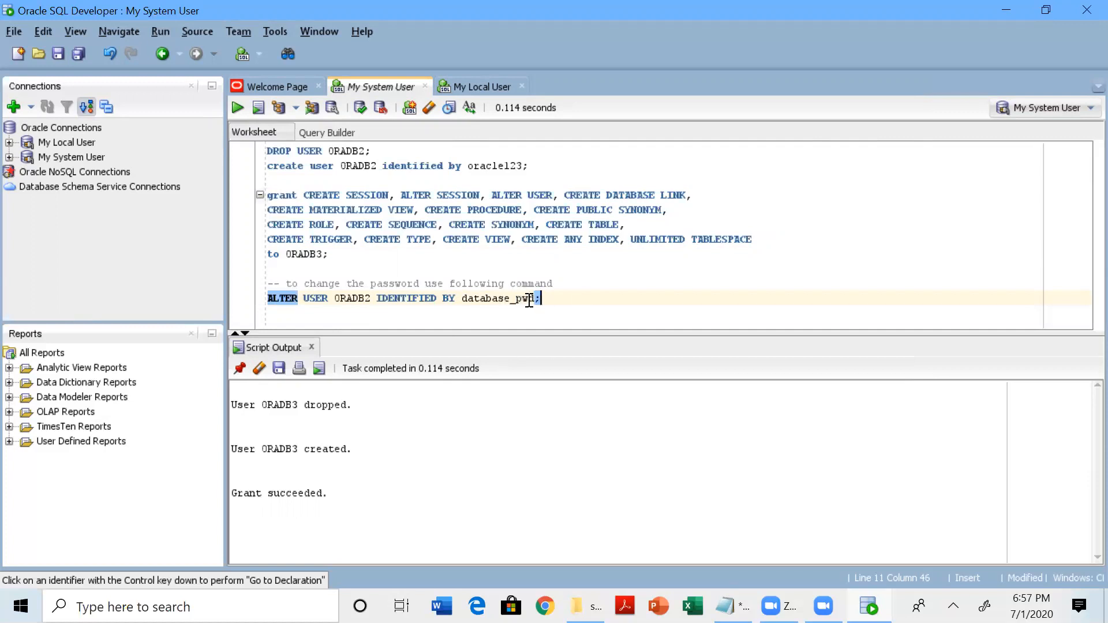
{"action": "left_click", "coordinate": [515, 302]}
{"action": "key", "text": "BackSpace"}
{"action": "key", "text": "BackSpace"}
{"action": "key", "text": "BackSpace"}
{"action": "key", "text": "BackSpace"}
{"action": "key", "text": "BackSpace"}
{"action": "key", "text": "BackSpace"}
{"action": "key", "text": "BackSpace"}
{"action": "key", "text": "BackSpace"}
{"action": "key", "text": "BackSpace"}
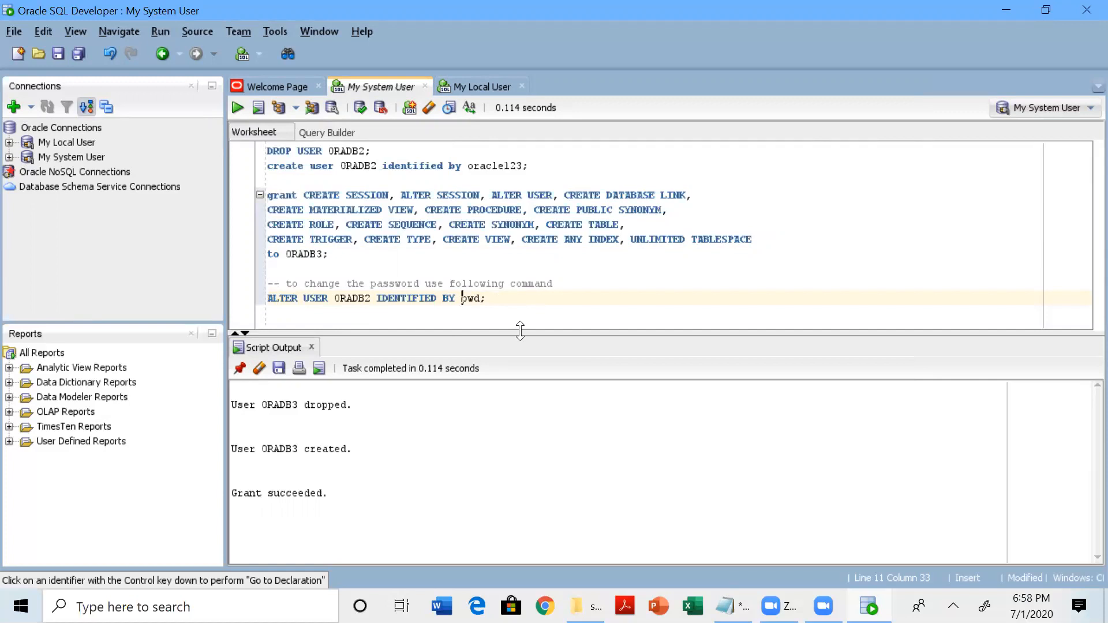
{"action": "type", "text": "my_"}
{"action": "left_click", "coordinate": [547, 301]}
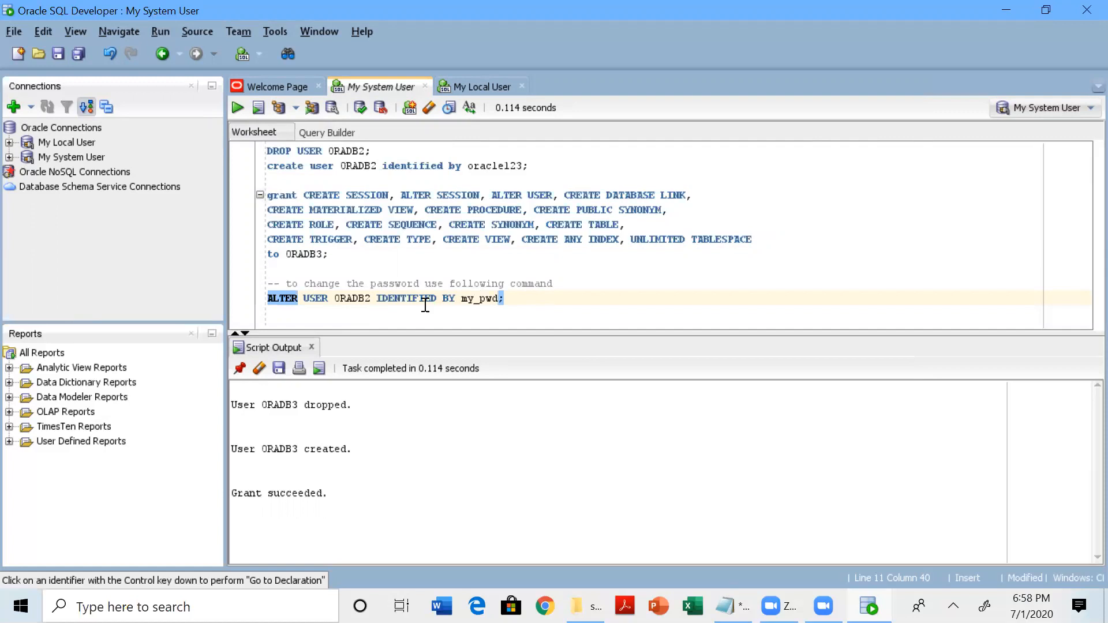
{"action": "left_click", "coordinate": [236, 108]}
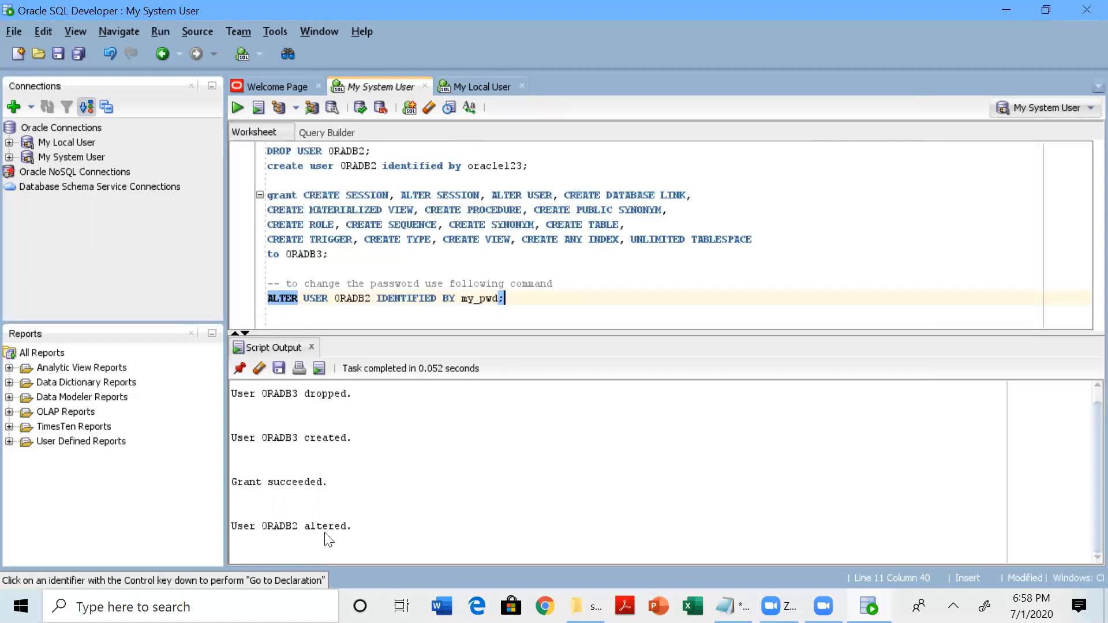
Step: Close the My Local User worksheet tab
{"action": "left_click", "coordinate": [477, 86]}
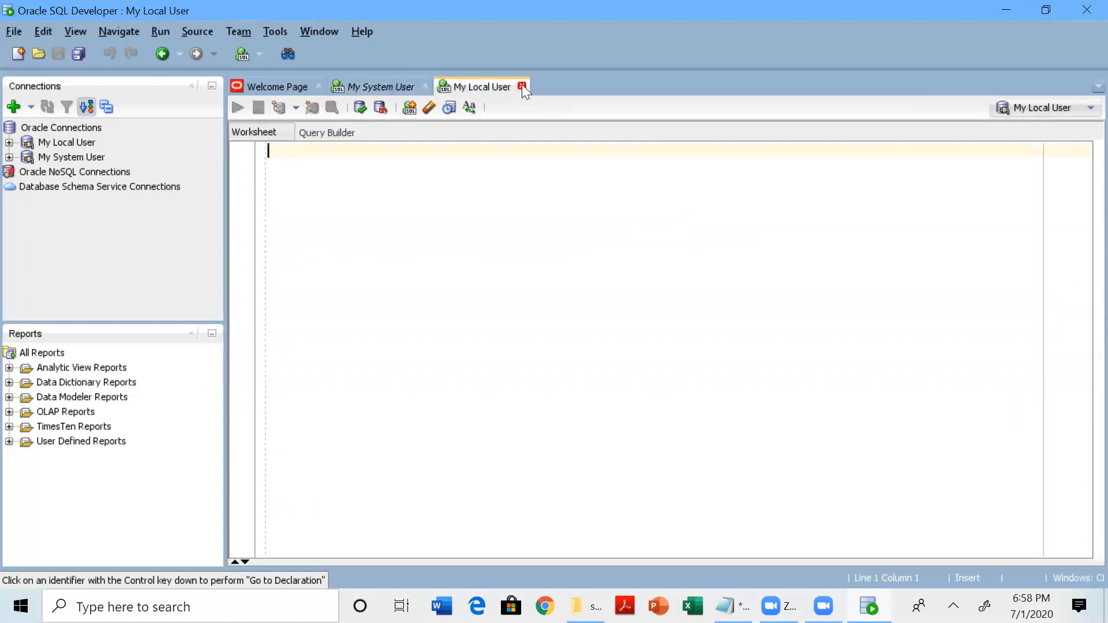
{"action": "left_click", "coordinate": [522, 86]}
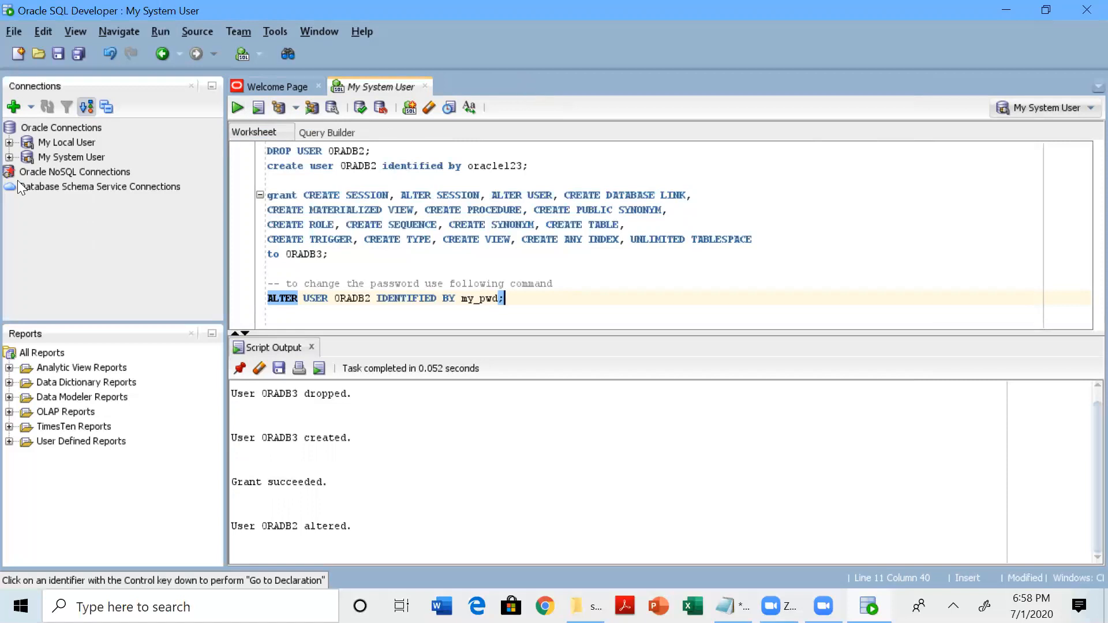
{"action": "left_click", "coordinate": [8, 143]}
{"action": "left_click", "coordinate": [8, 143]}
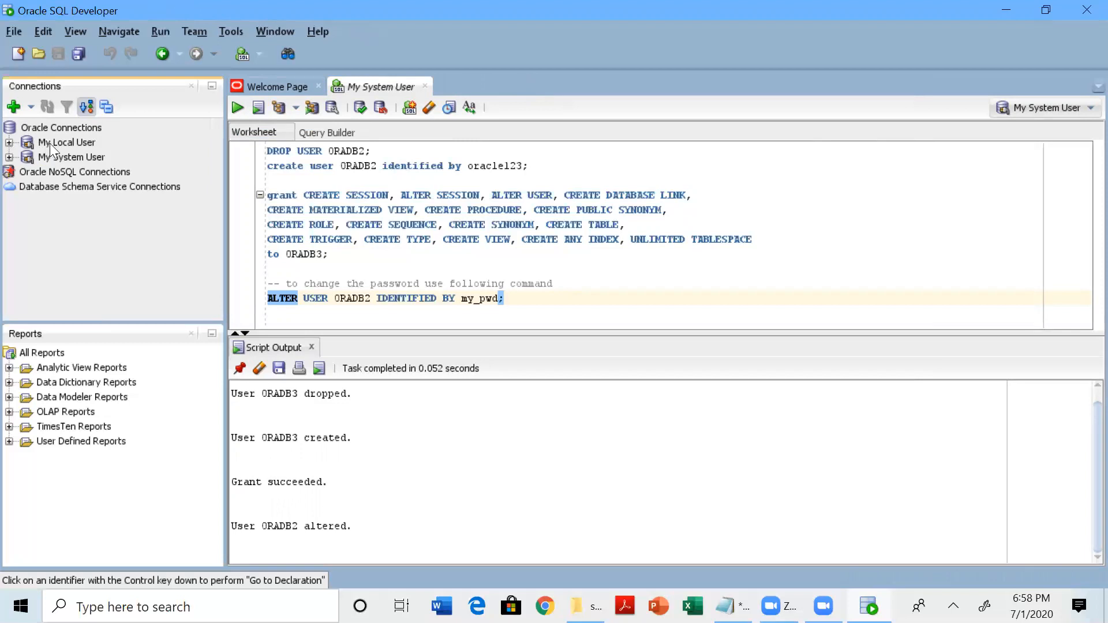
Step: In My Local User's properties, enter ORADB2's new password, test successfully, and connect
{"action": "right_click", "coordinate": [51, 142]}
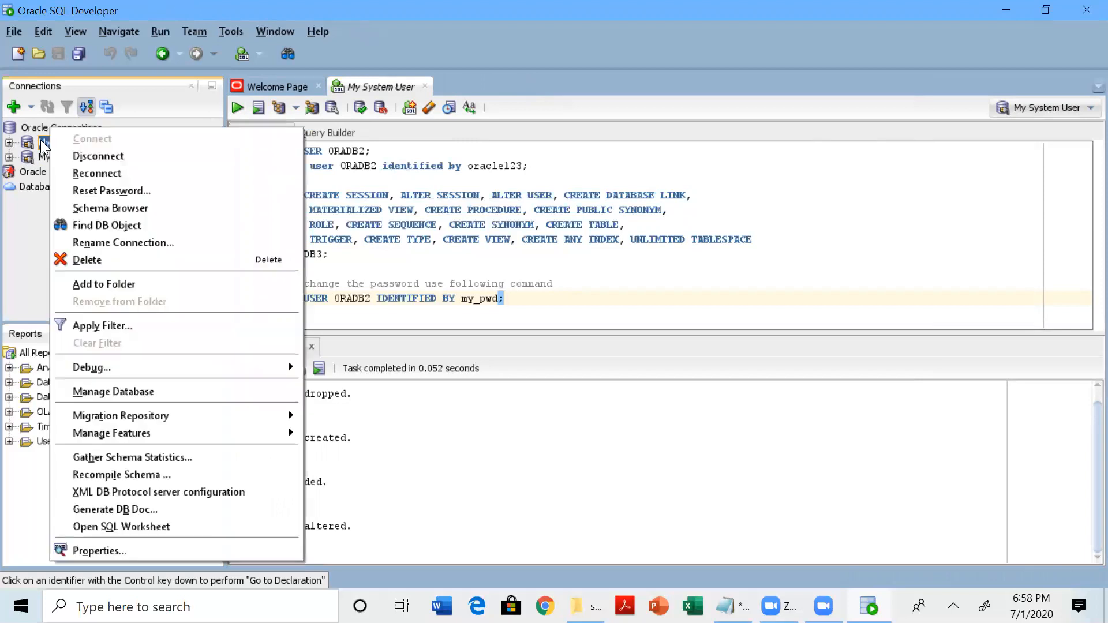
{"action": "left_click", "coordinate": [78, 549]}
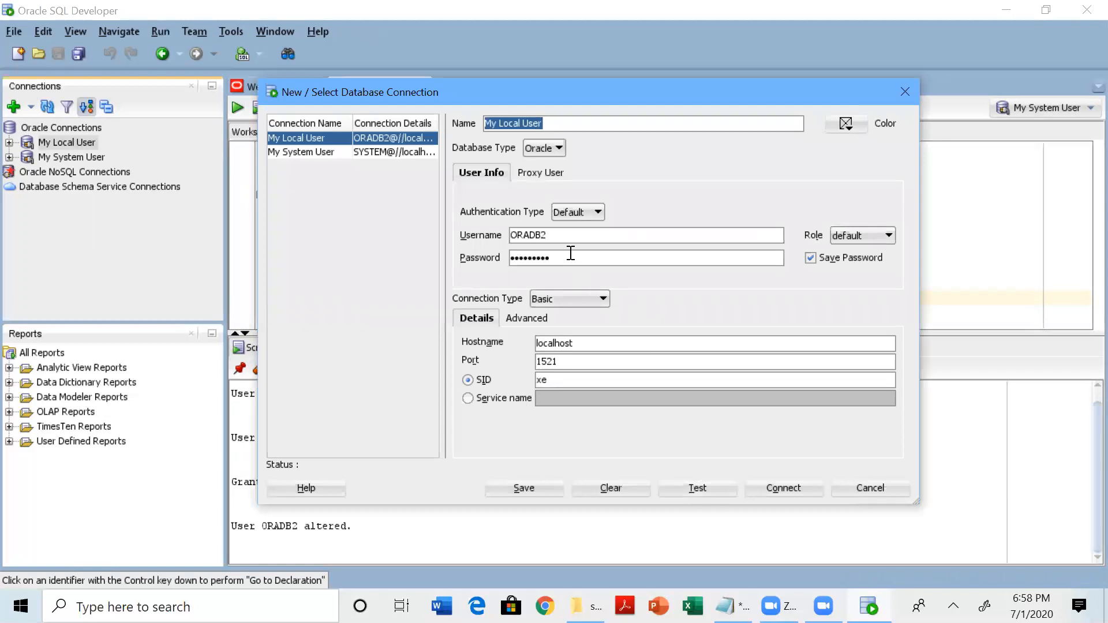
{"action": "left_click", "coordinate": [695, 488]}
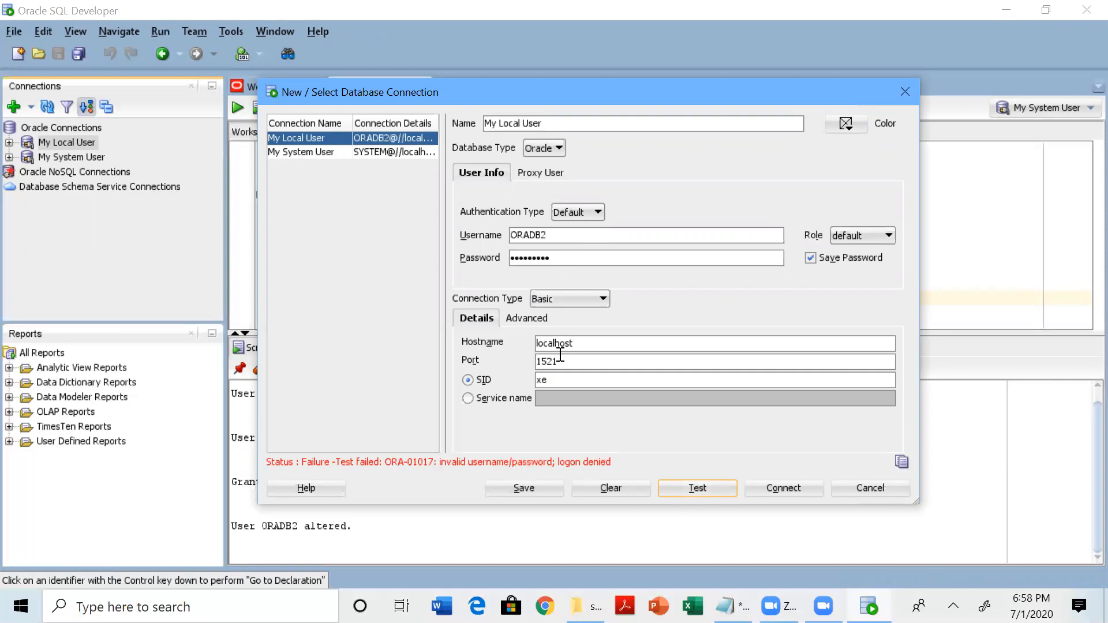
{"action": "left_click", "coordinate": [562, 257]}
{"action": "key", "text": "ctrl+a"}
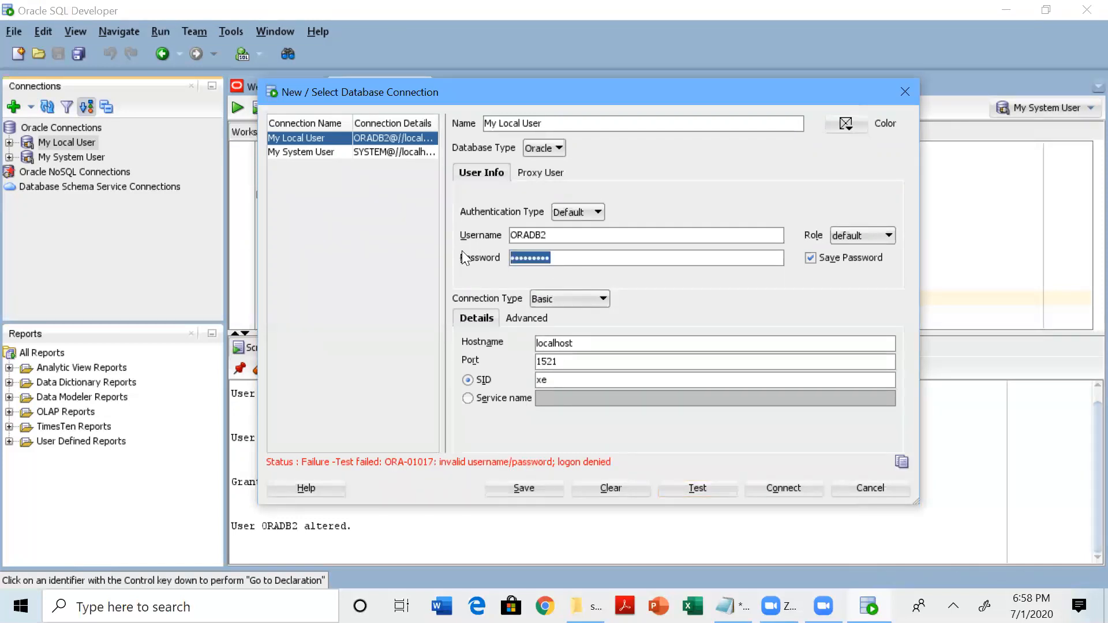
{"action": "type", "text": "oracle"}
{"action": "left_click", "coordinate": [701, 492]}
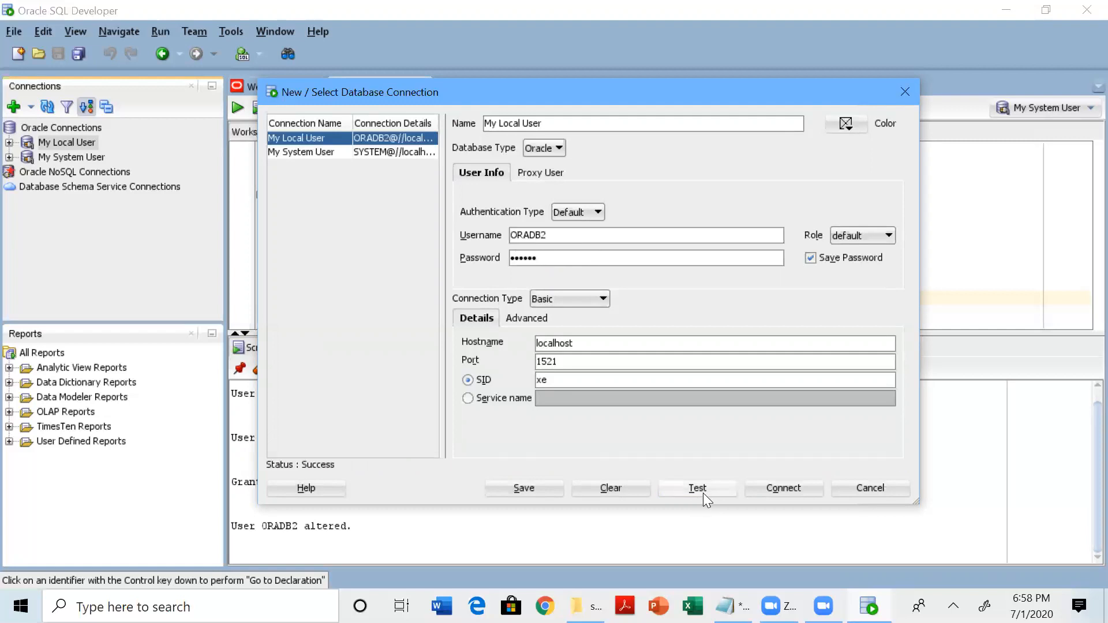
{"action": "left_click", "coordinate": [774, 487]}
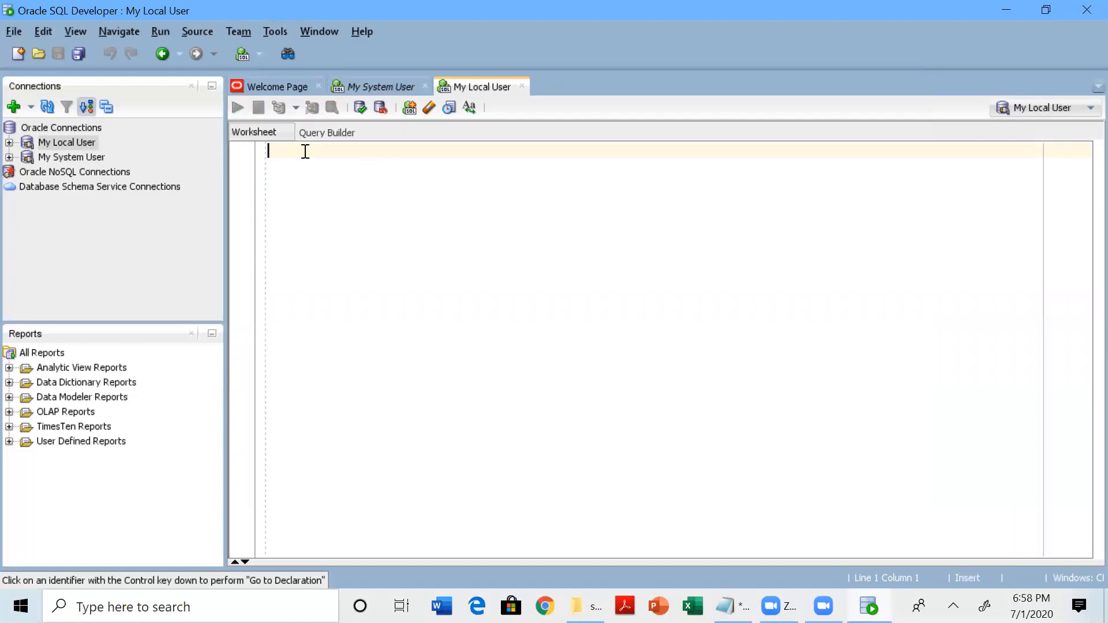
Step: Close the My System User worksheet and discard its unsaved script changes
{"action": "left_click", "coordinate": [369, 85]}
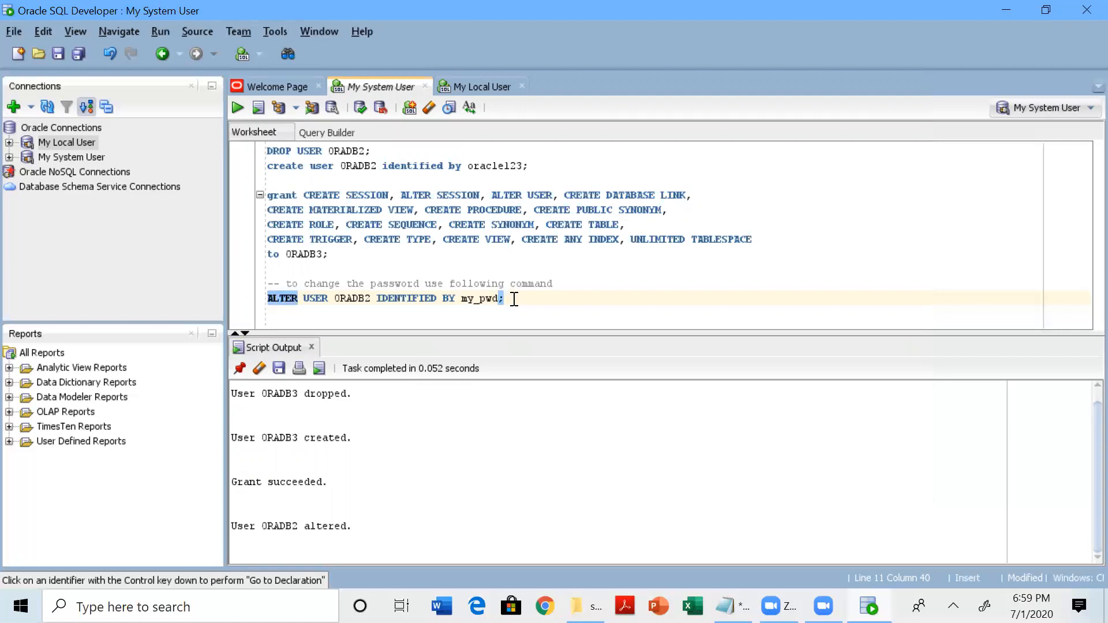
{"action": "left_click_drag", "start_coordinate": [514, 299], "coordinate": [267, 301]}
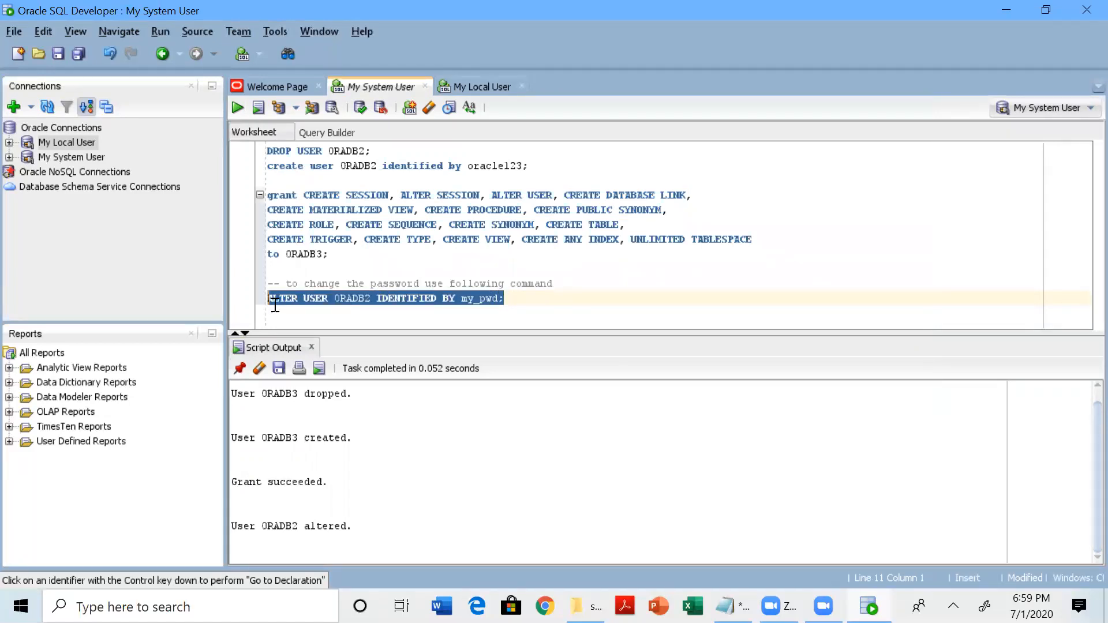
{"action": "left_click", "coordinate": [536, 298]}
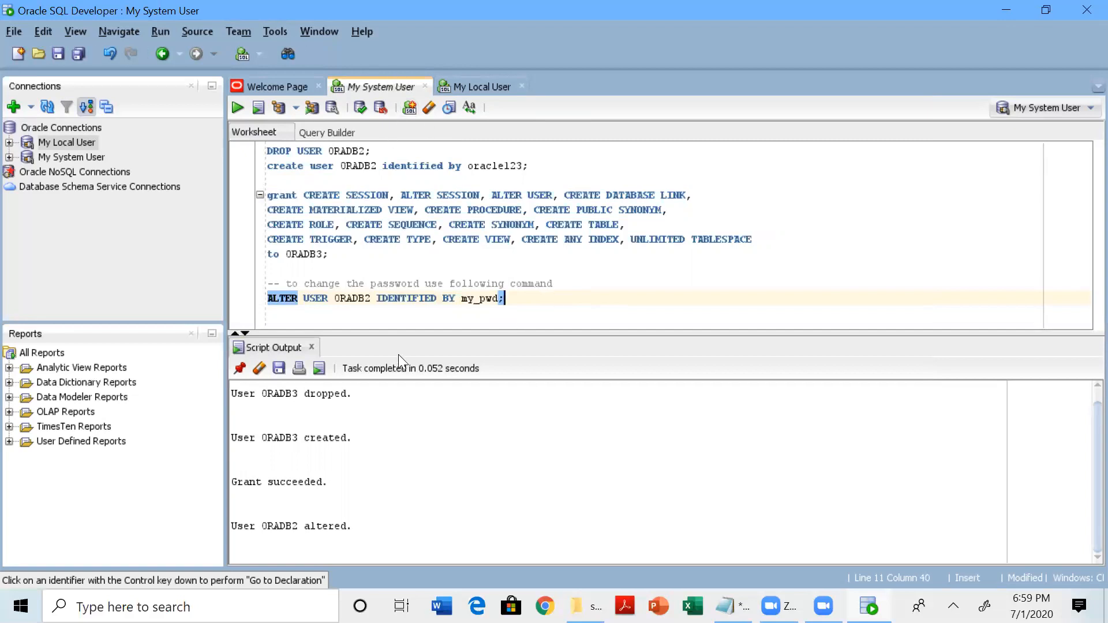
{"action": "left_click", "coordinate": [426, 85]}
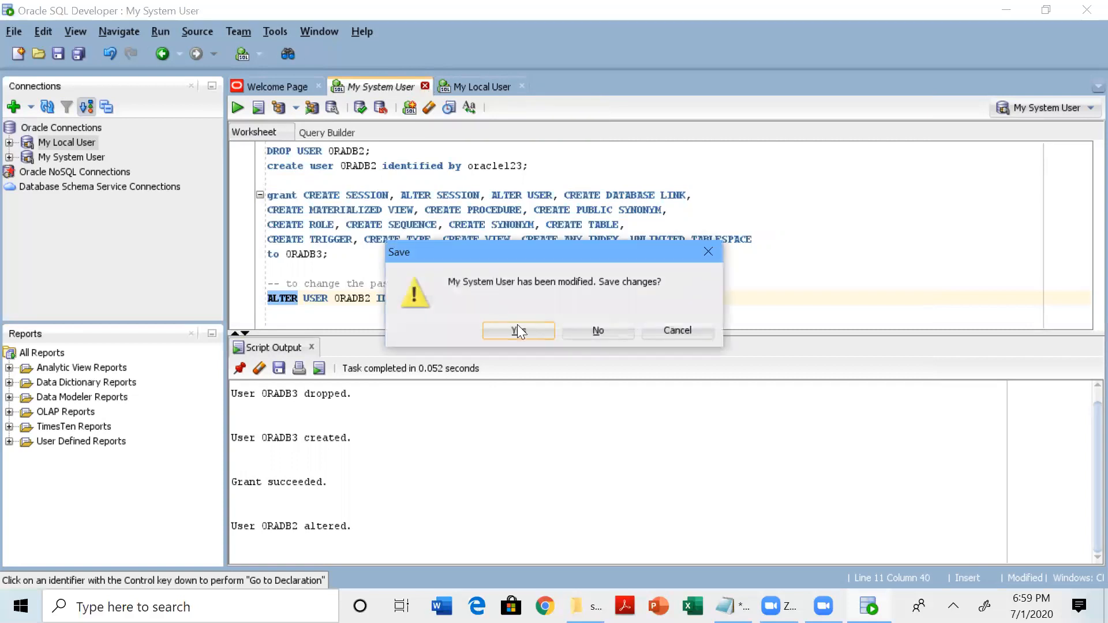
{"action": "left_click", "coordinate": [597, 331]}
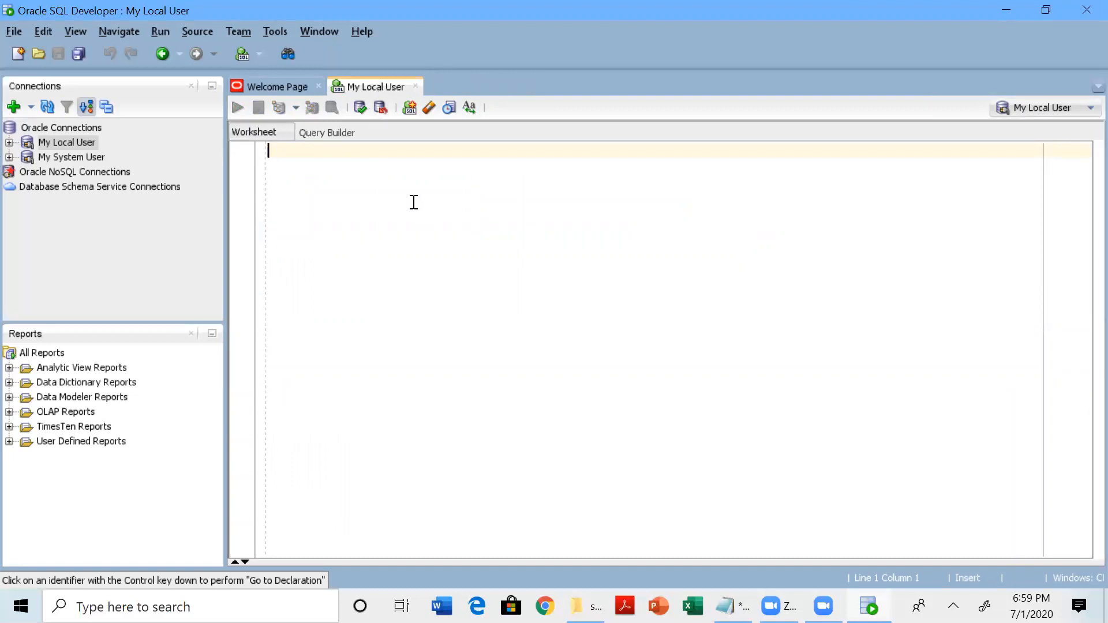
Step: In the My Local User worksheet, run SELECT SYSDATE FROM dual; and get 01-JUL-20
{"action": "left_click", "coordinate": [9, 142]}
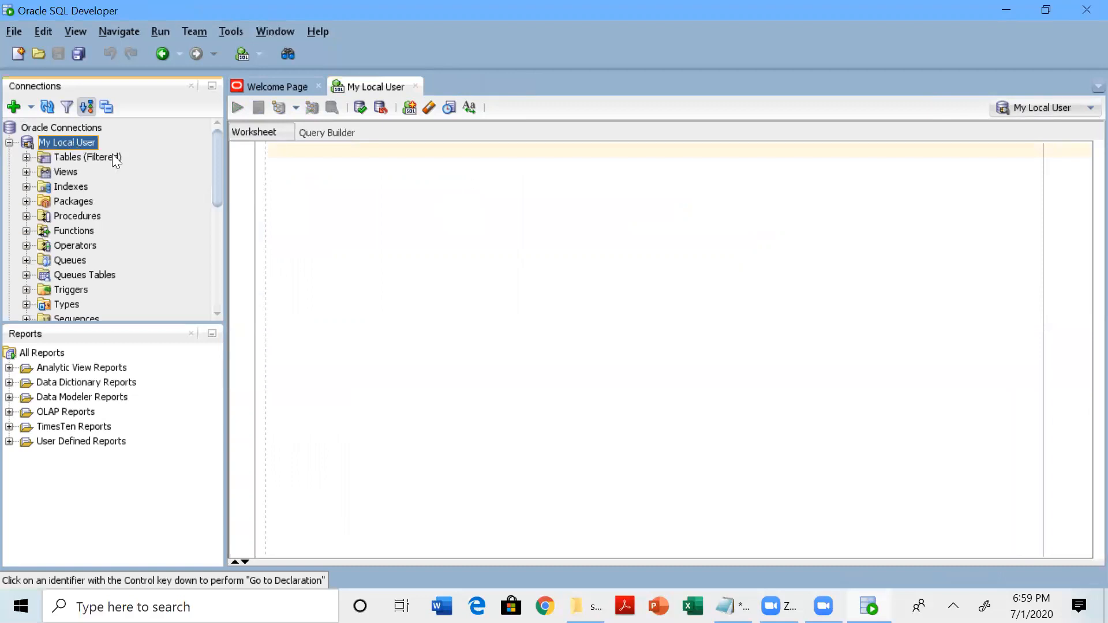
{"action": "left_click", "coordinate": [334, 157]}
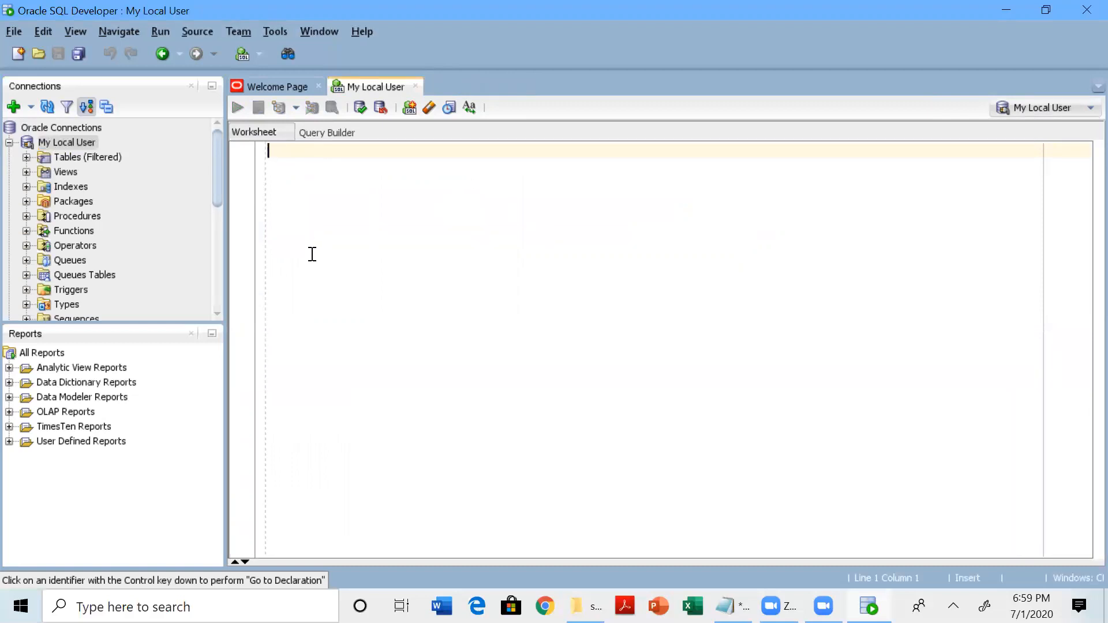
{"action": "type", "text": "S"}
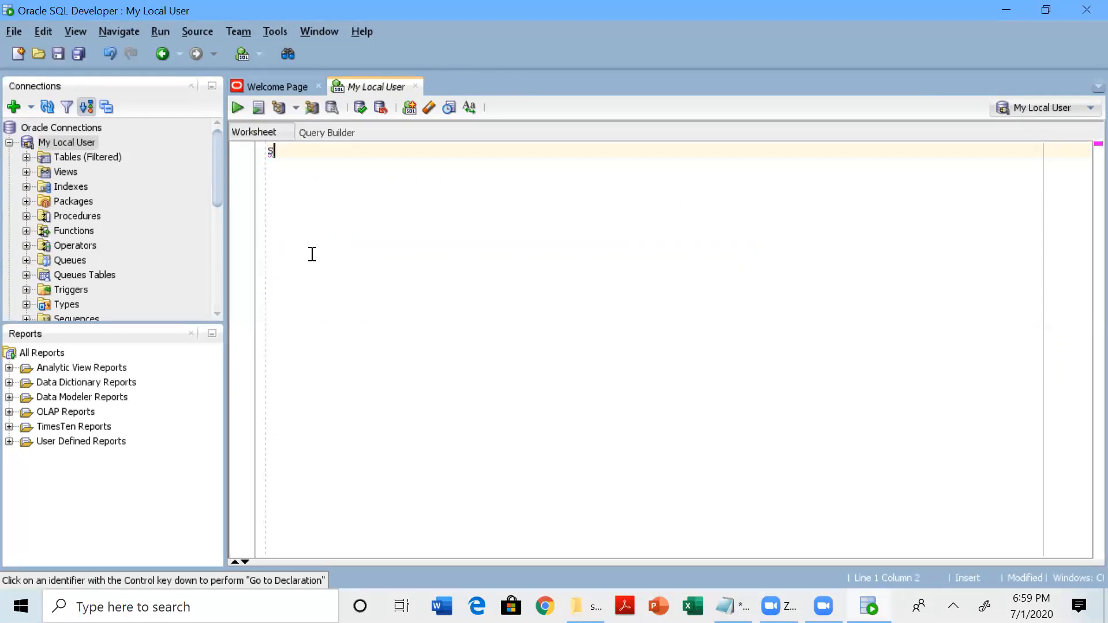
{"action": "key", "text": "Caps_Lock"}
{"action": "type", "text": "ELECT"}
{"action": "key", "text": "Caps_Lock"}
{"action": "key", "text": "Caps_Lock"}
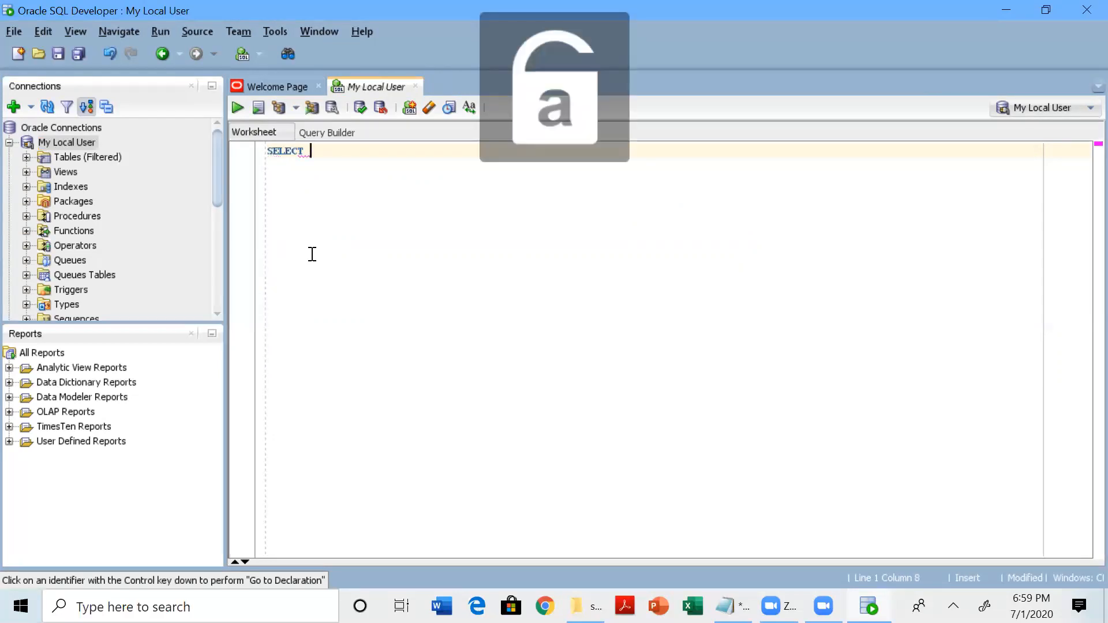
{"action": "type", "text": "SYSDATE FROM"}
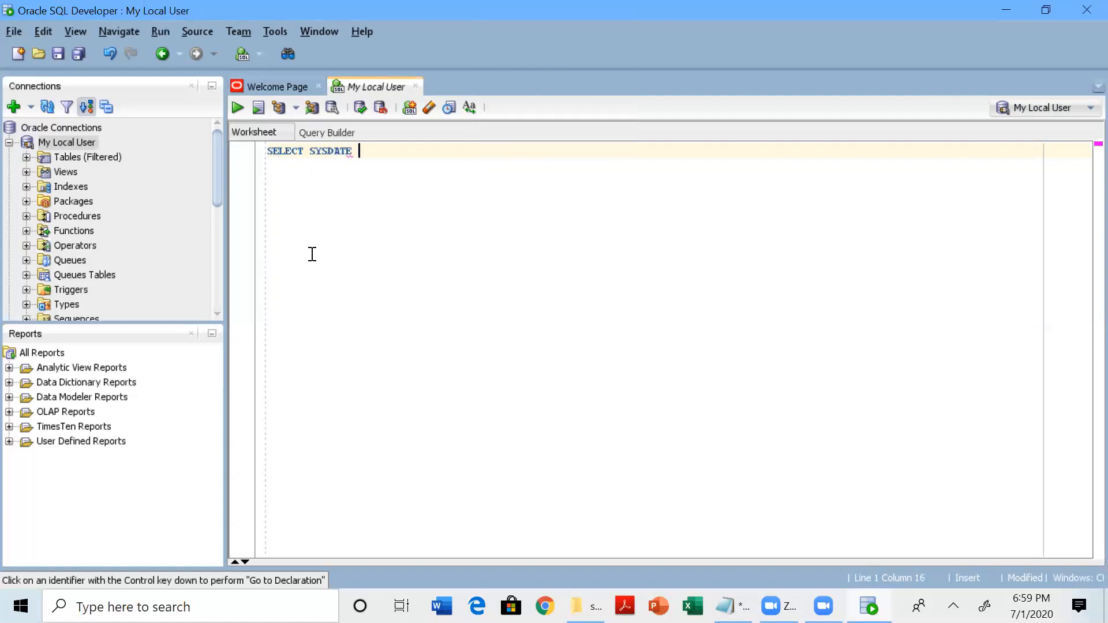
{"action": "key", "text": "Caps_Lock"}
{"action": "type", "text": "d"}
{"action": "key", "text": "Caps_Lock"}
{"action": "key", "text": "BackSpace"}
{"action": "type", "text": "D"}
{"action": "key", "text": "Caps_Lock"}
{"action": "key", "text": "BackSpace"}
{"action": "type", "text": "daul"}
{"action": "key", "text": "BackSpace"}
{"action": "key", "text": "BackSpace"}
{"action": "type", "text": "ual;"}
{"action": "key", "text": "F5"}
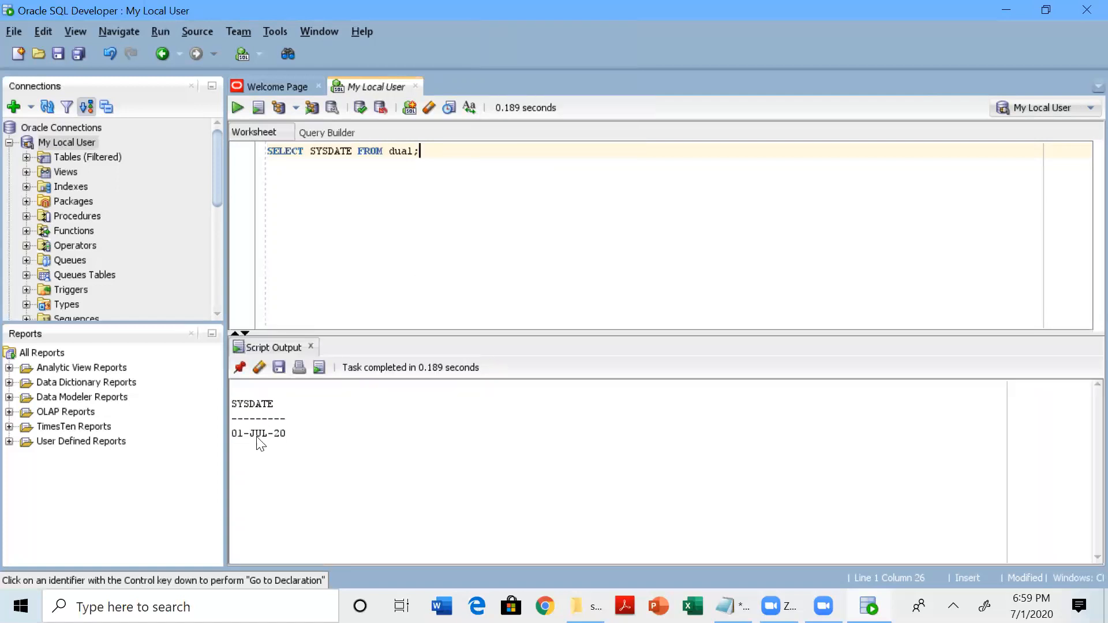